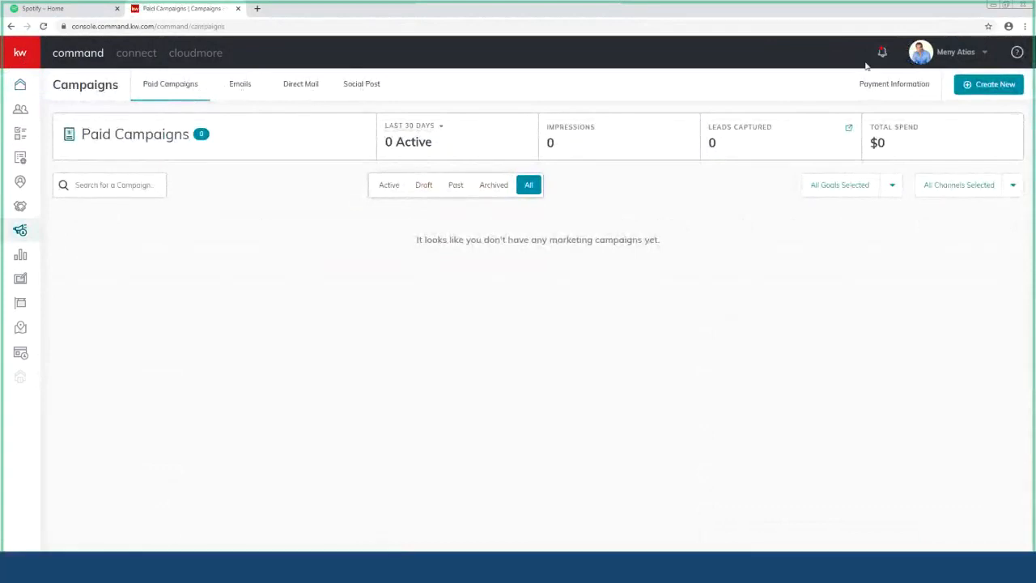
left_click(1001, 91)
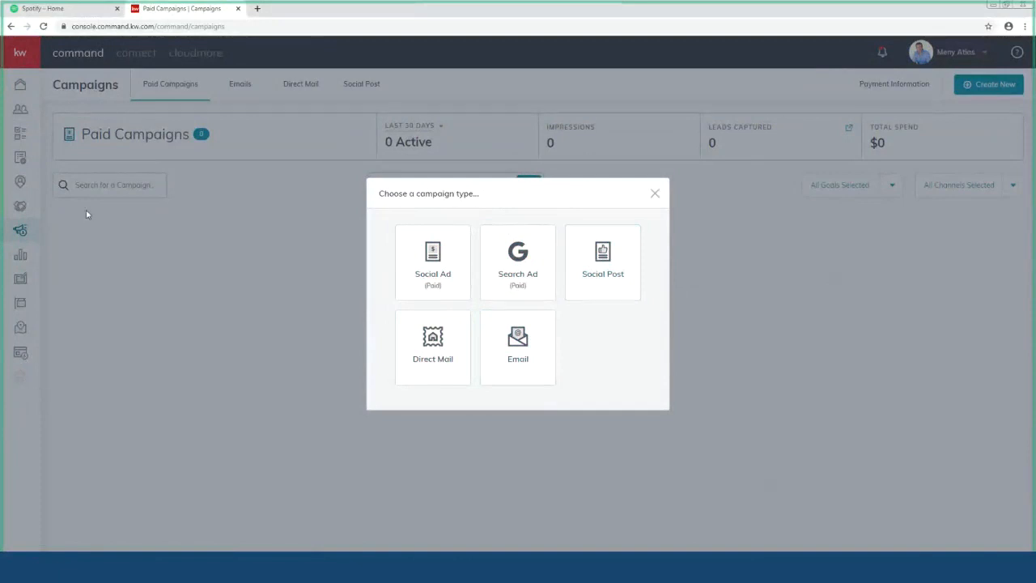
left_click(655, 195)
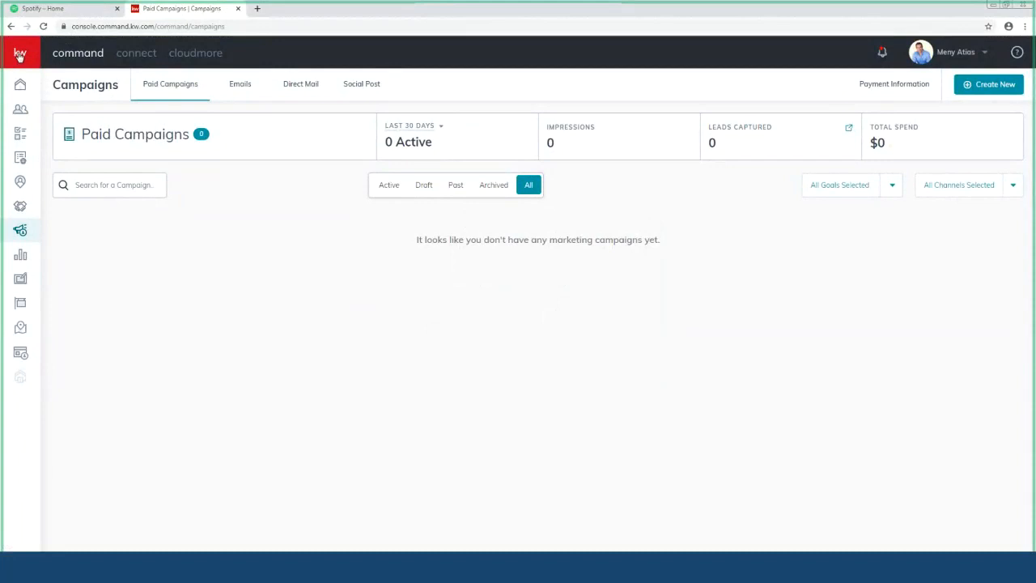
left_click(20, 54)
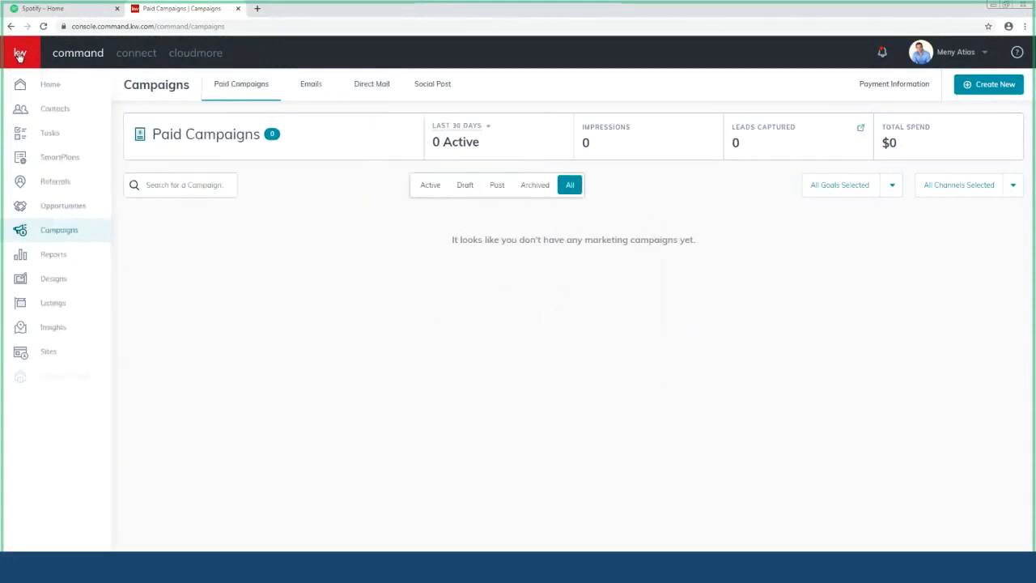
left_click(55, 235)
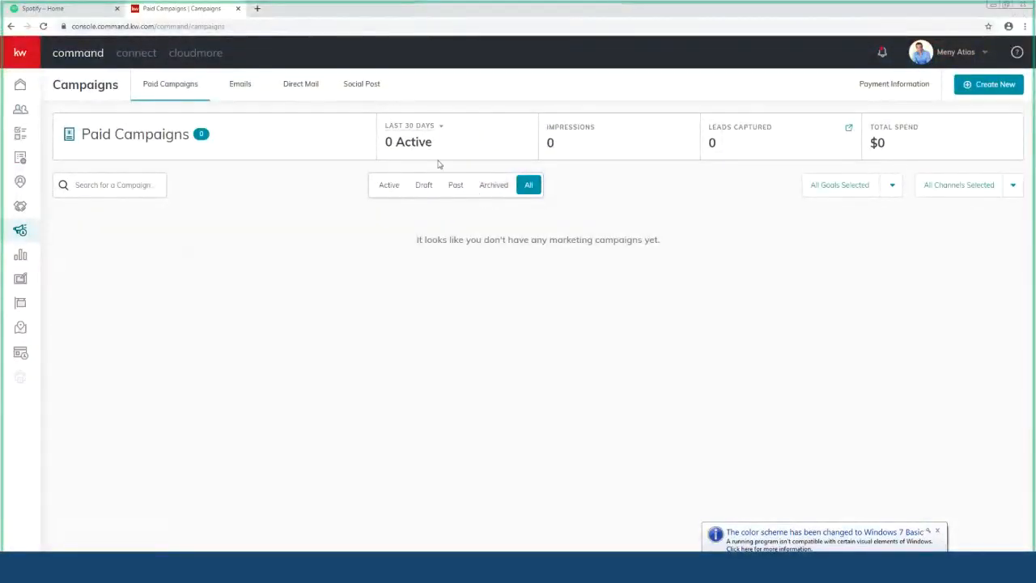
Step: Start a new Social Post campaign to bring up the blank New Post scheduling form
left_click(994, 86)
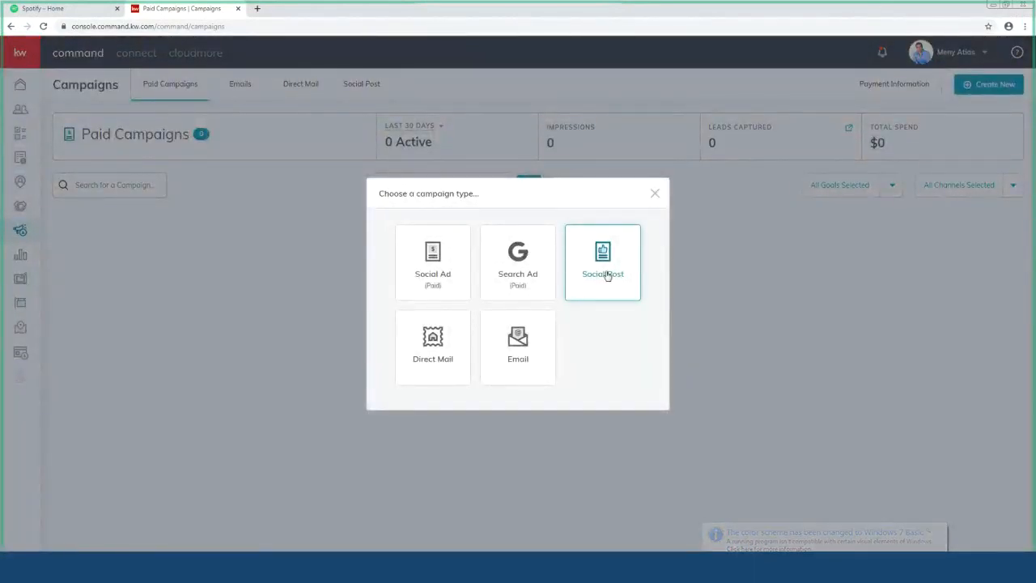
left_click(606, 276)
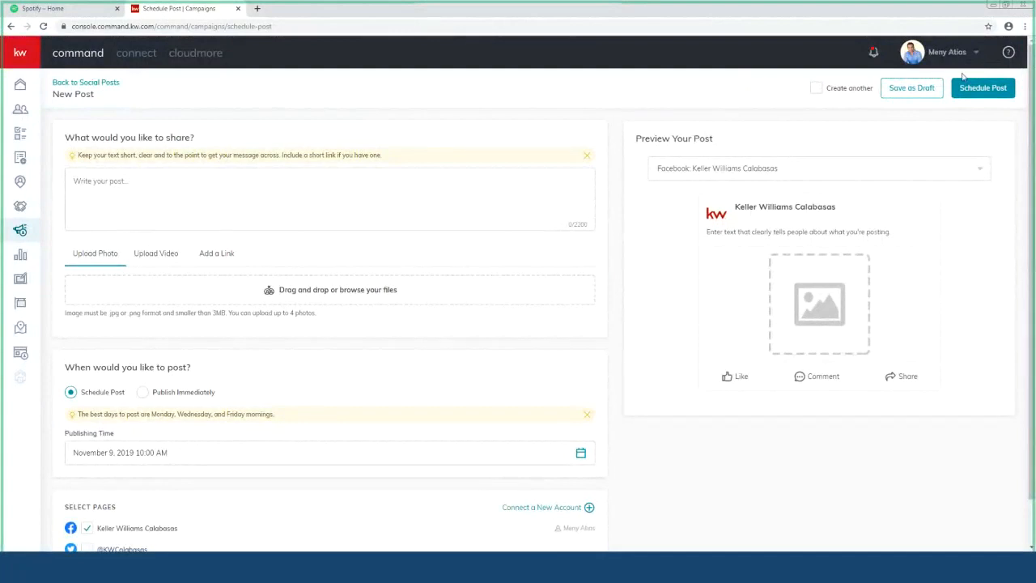
Step: Review the Connected Apps list in account Settings, then open KW Marketplace via Connect more apps
left_click(978, 56)
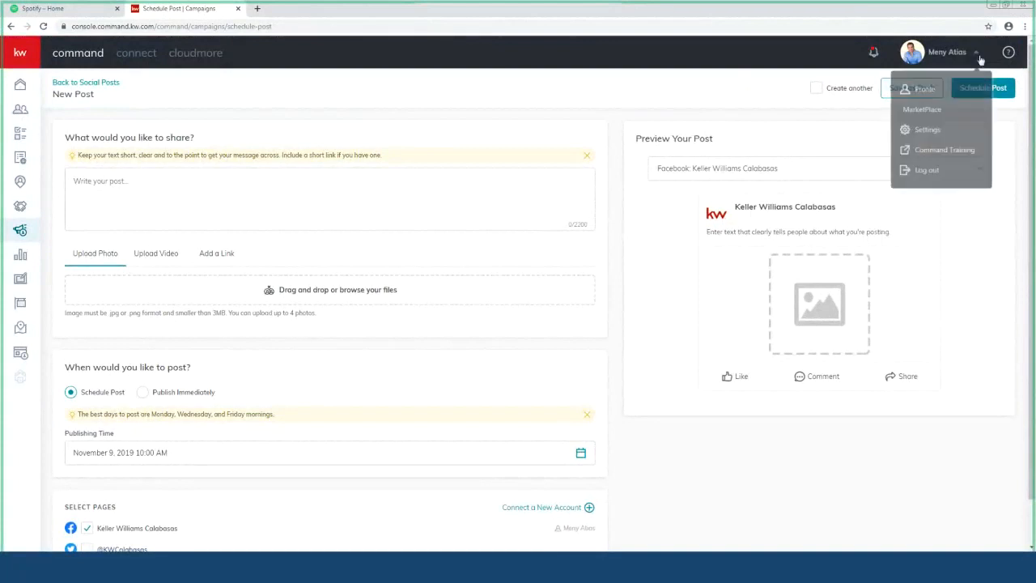
left_click(935, 136)
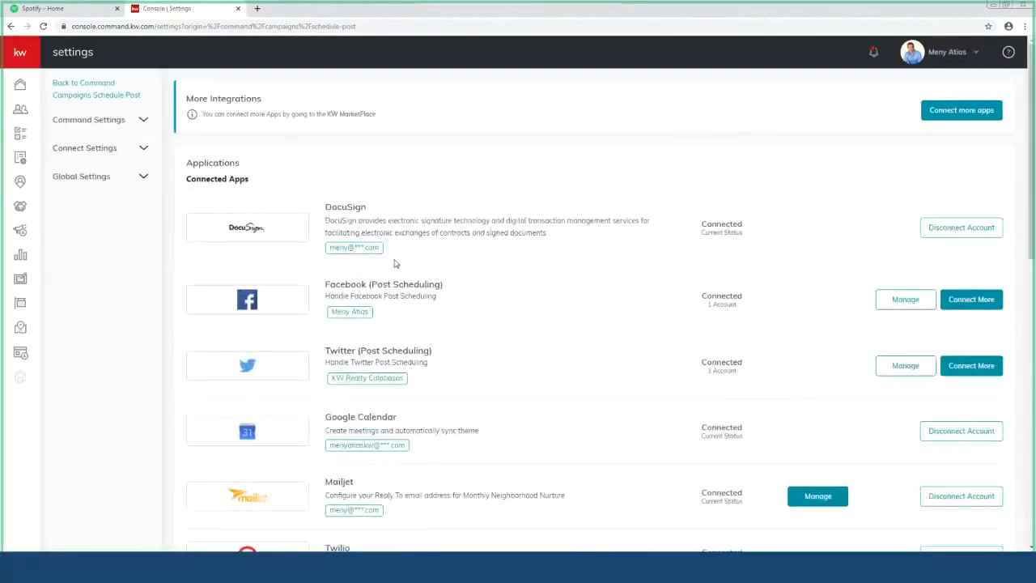
scroll(393, 261, "down", 1)
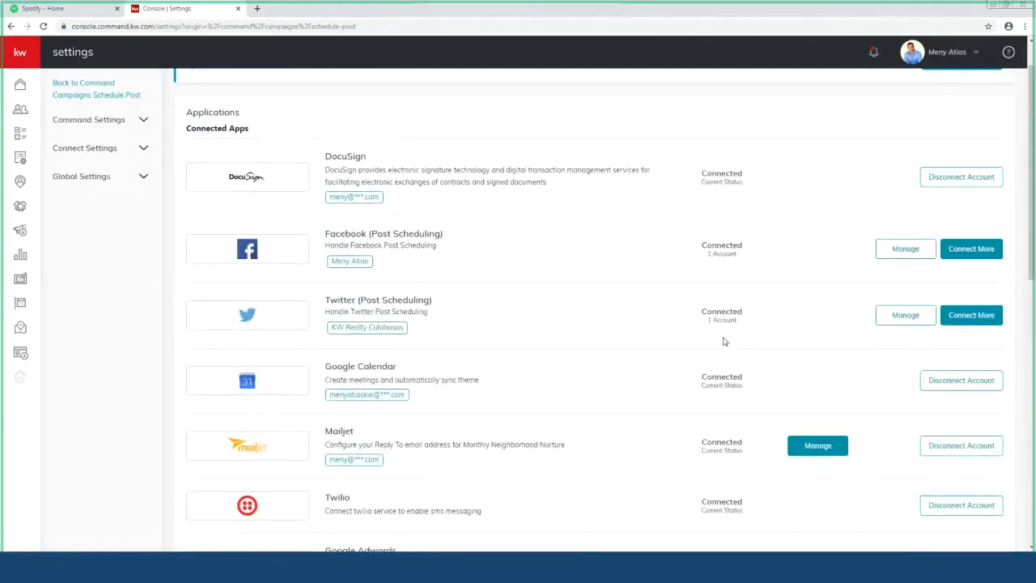
scroll(620, 458, "down", 3)
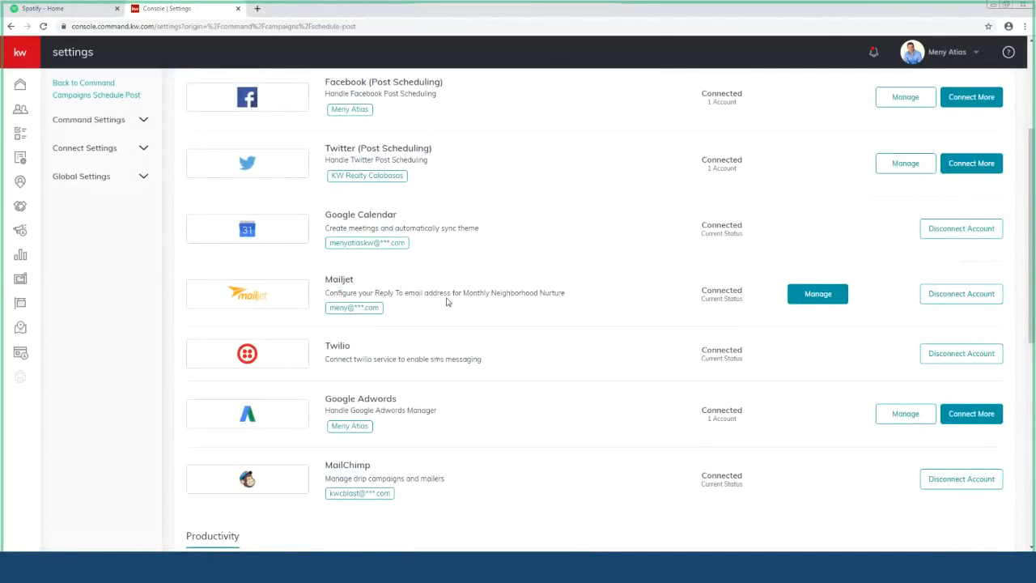
scroll(446, 302, "down", 10)
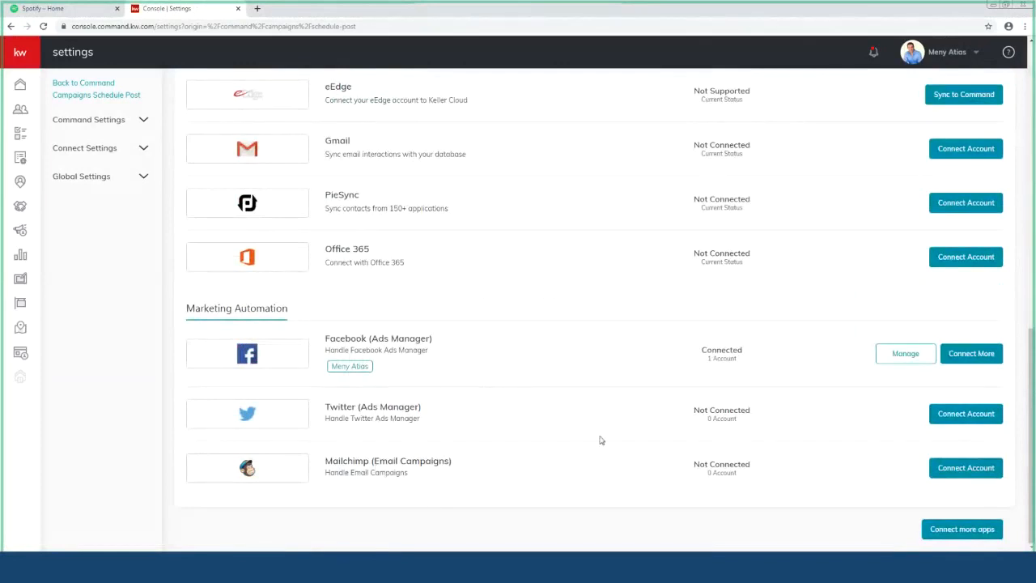
left_click(964, 531)
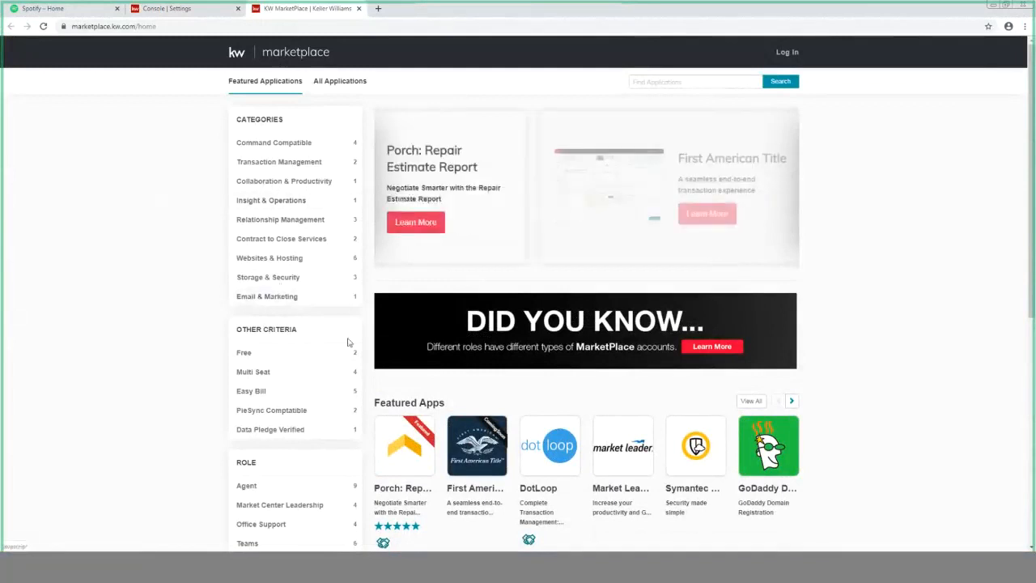
Step: Browse the Featured Apps carousel through to its last page and back to the first
scroll(540, 330, "down", 2)
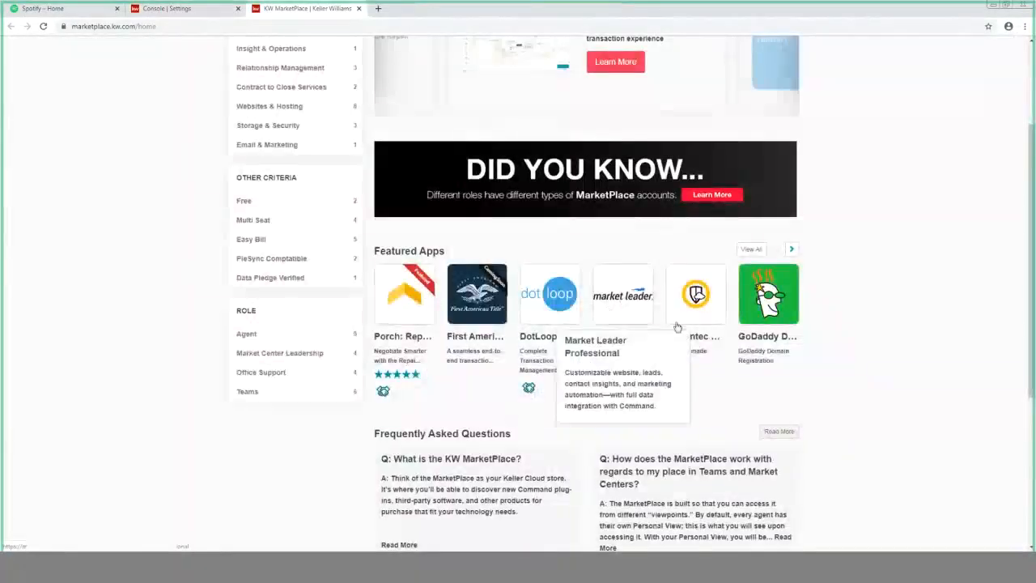
mouse_move(757, 316)
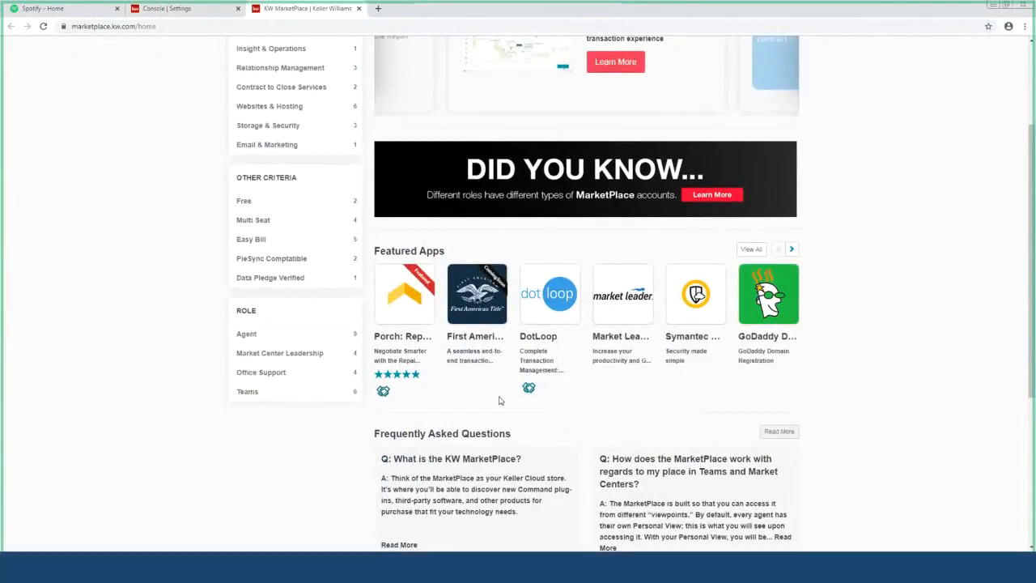
left_click(791, 252)
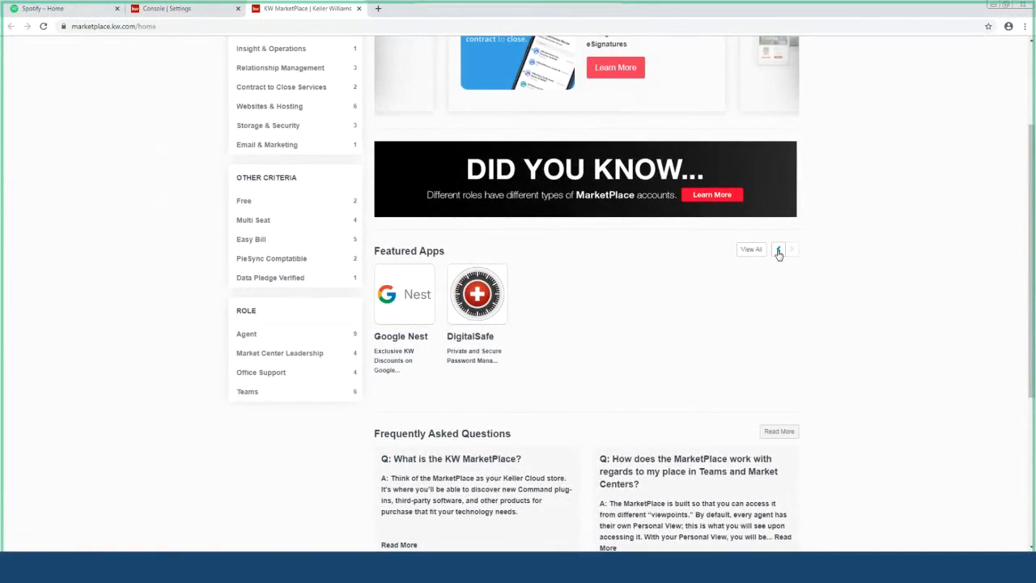
left_click(779, 251)
mouse_move(769, 303)
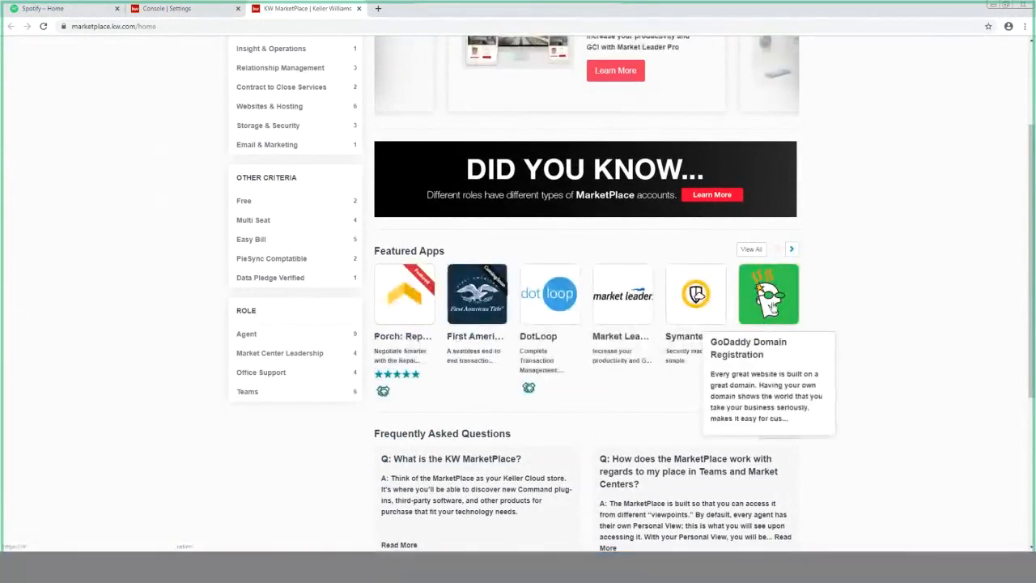
mouse_move(477, 299)
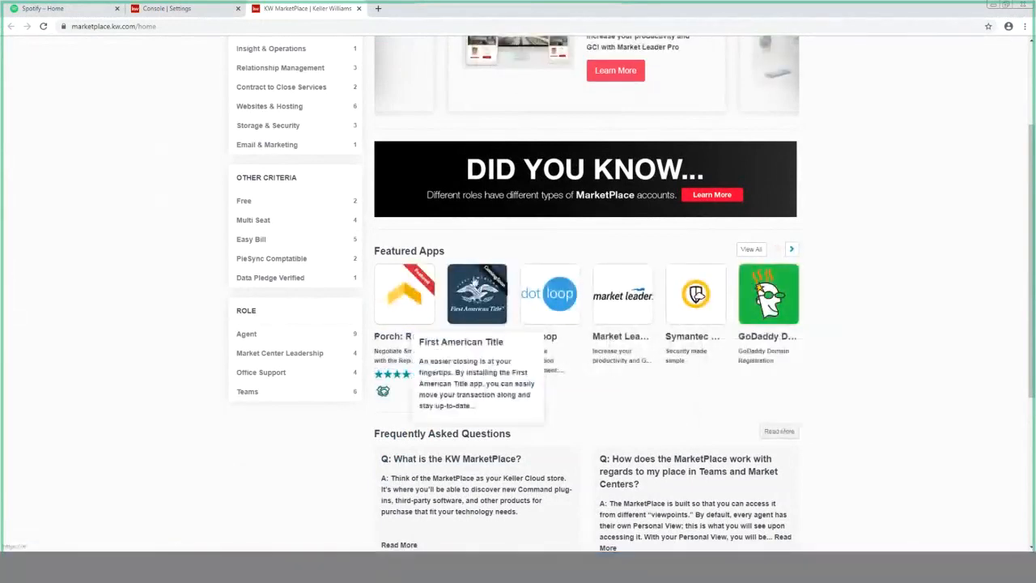
scroll(259, 243, "up", 2)
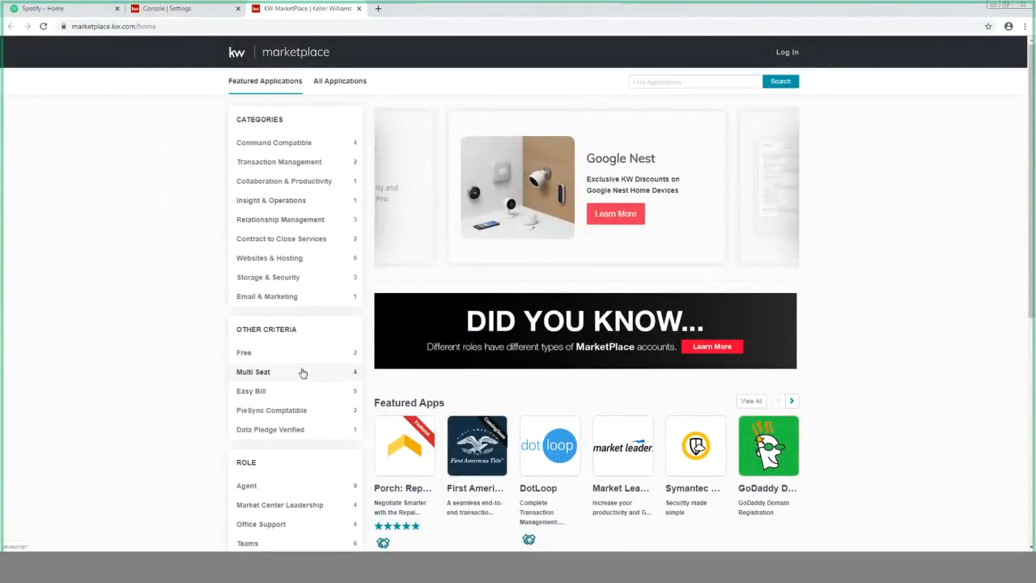
scroll(302, 373, "down", 3)
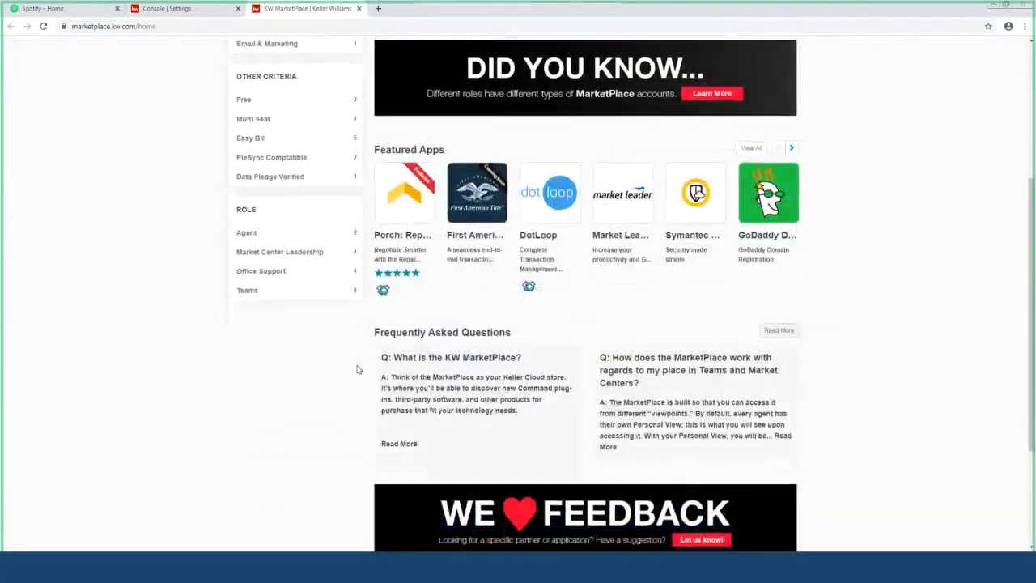
scroll(358, 370, "up", 3)
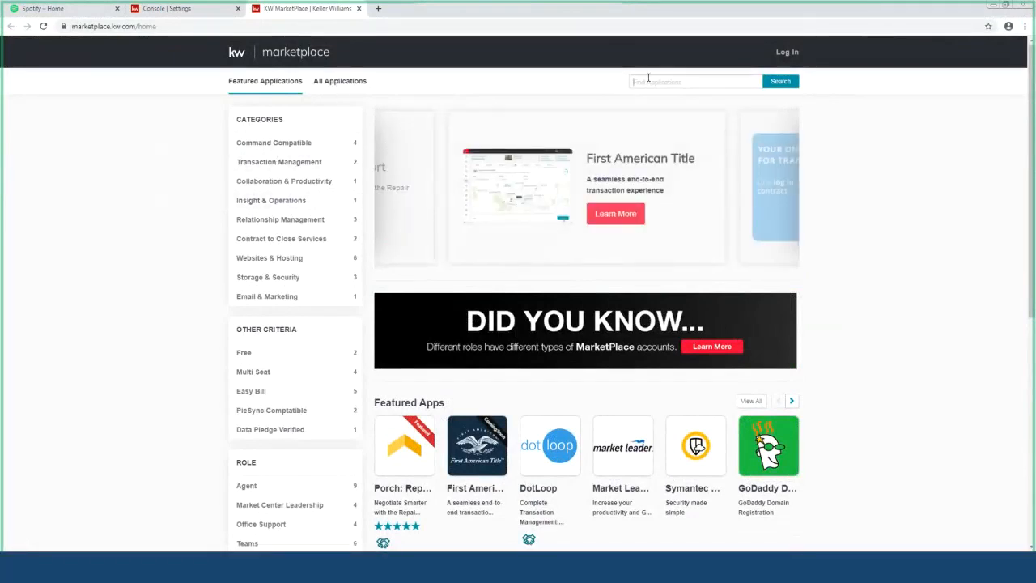
Step: Search the marketplace for 'linkedin', find 0 results, and close the tab back to Command settings
type("linked")
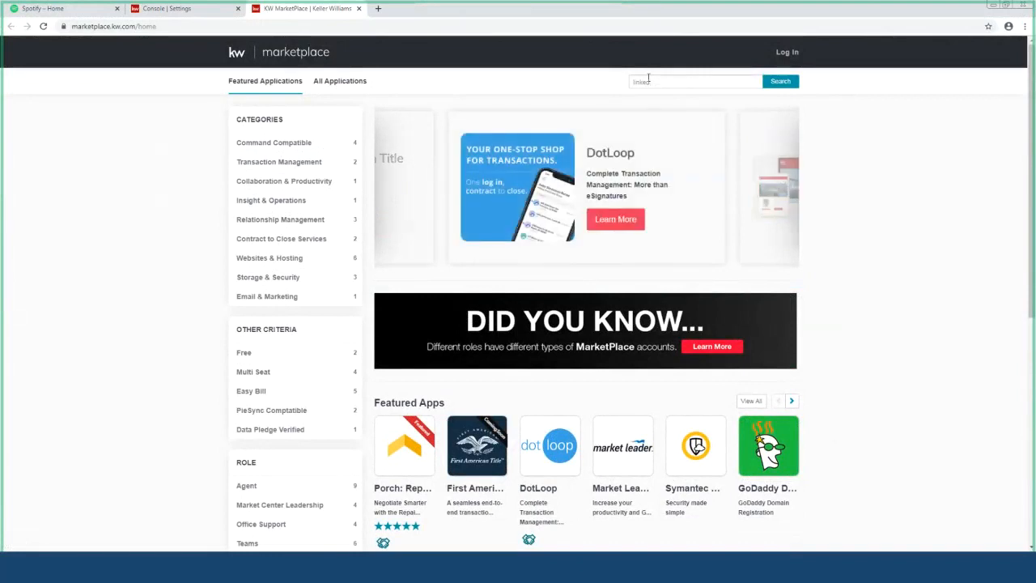
type("in")
key("Return")
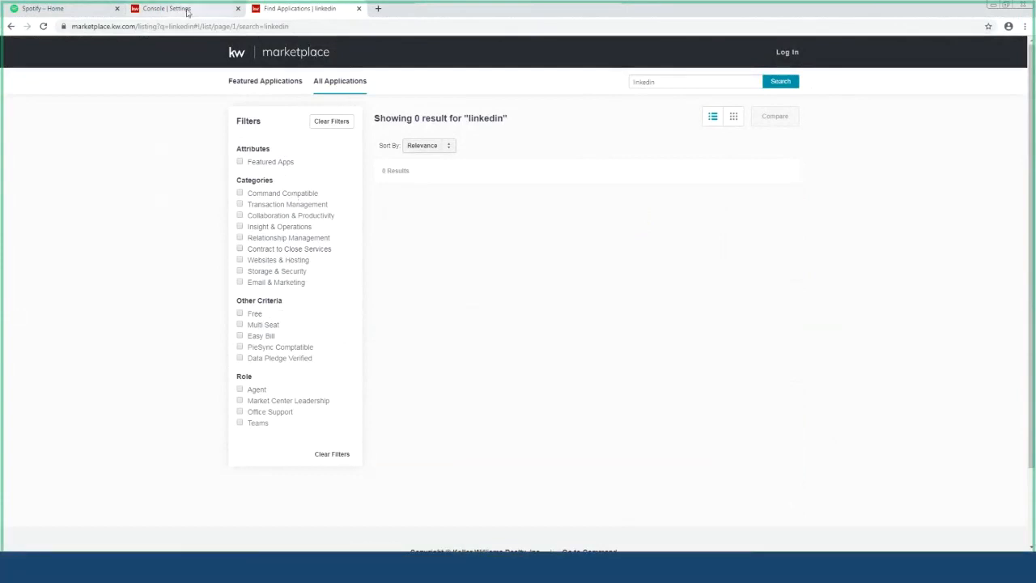
left_click(359, 8)
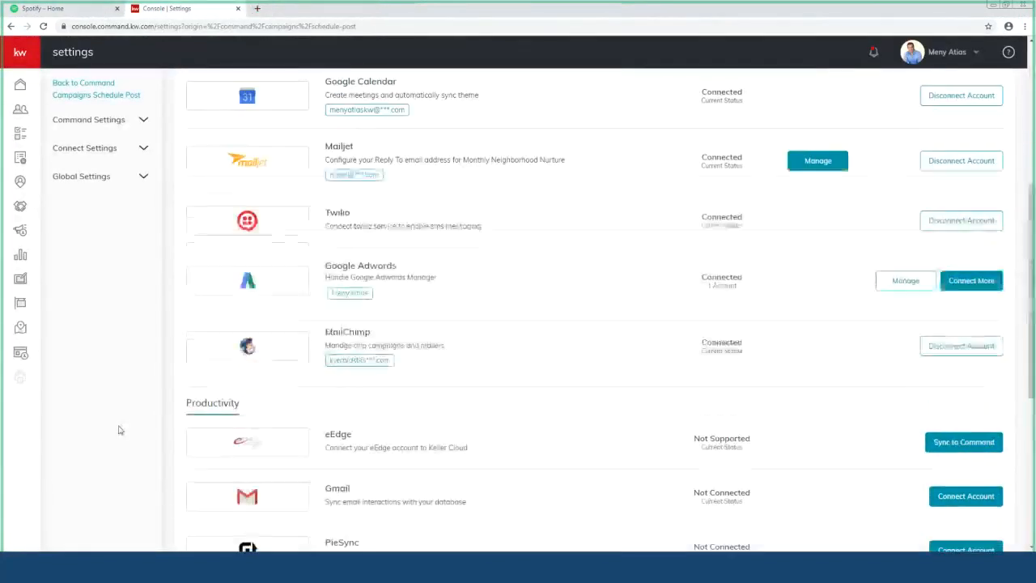
scroll(121, 429, "up", 4)
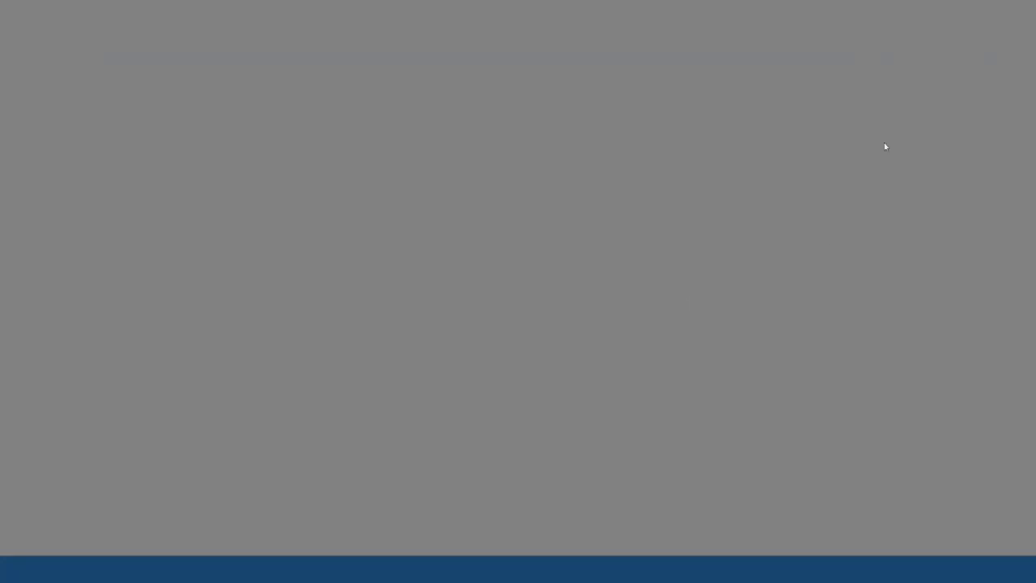
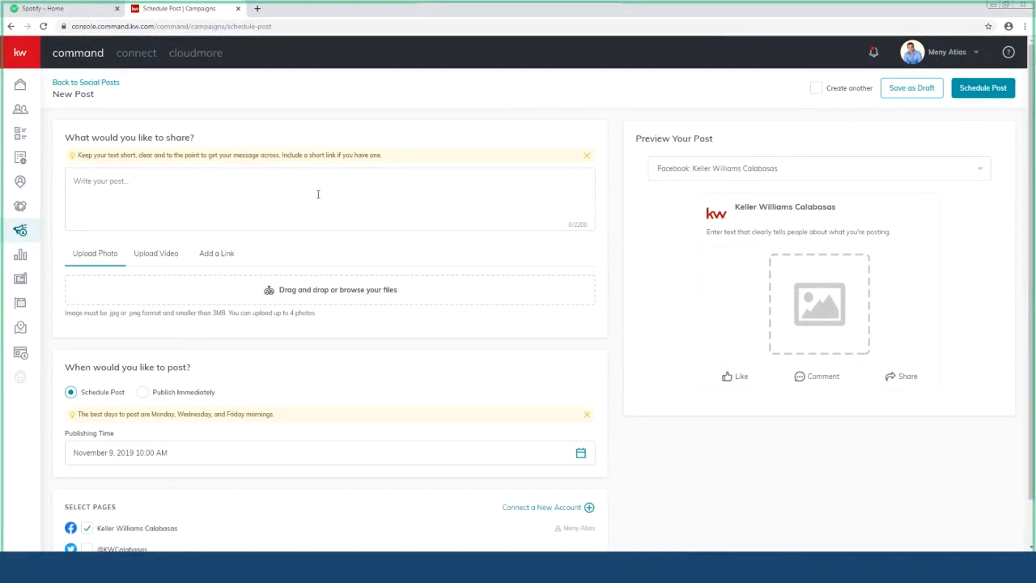
Step: Write the post 'COMING SOON! this property will not last long. contact me for more info' with a phone number, fixing the typo
type("comi")
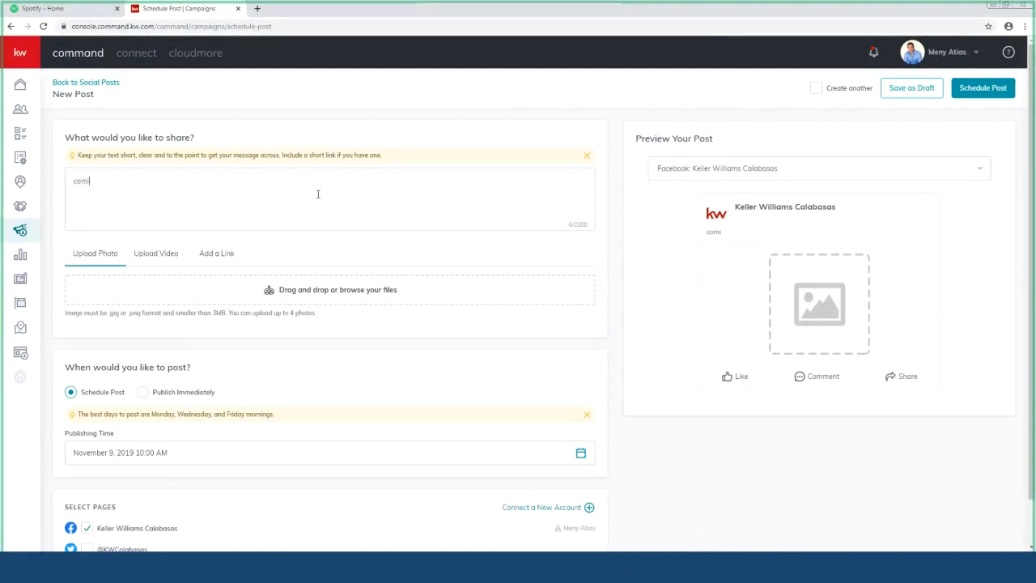
key("BackSpace")
key("BackSpace")
key("BackSpace")
key("BackSpace")
type("COMING SOON! ")
type("this ")
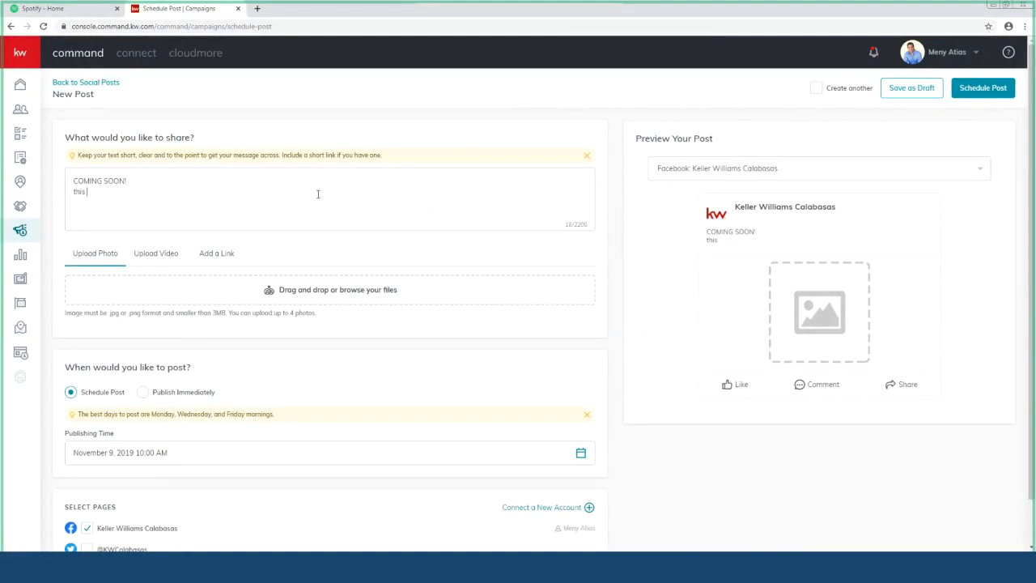
type("property will not last l")
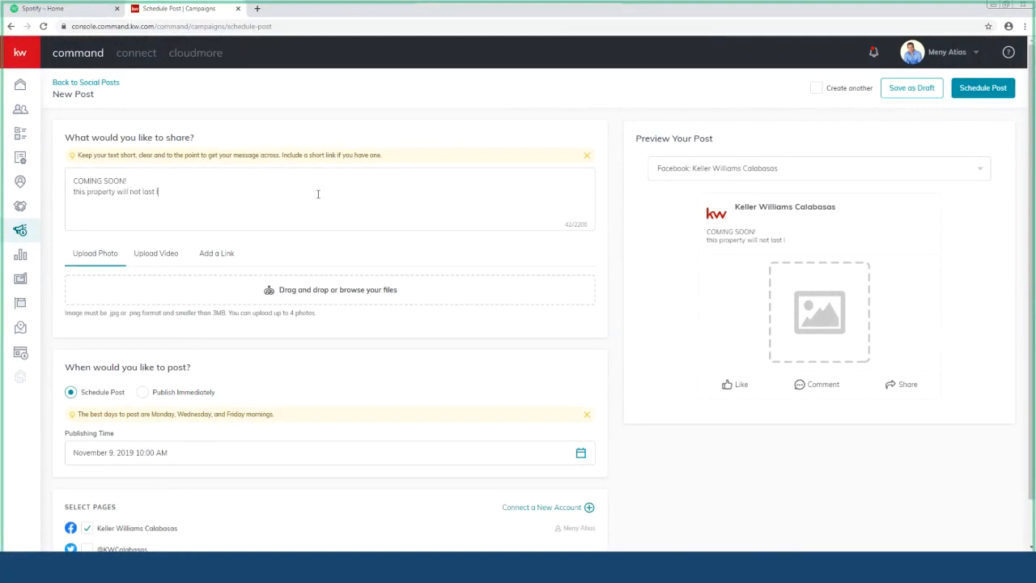
type("ong. ")
type("conract me for ")
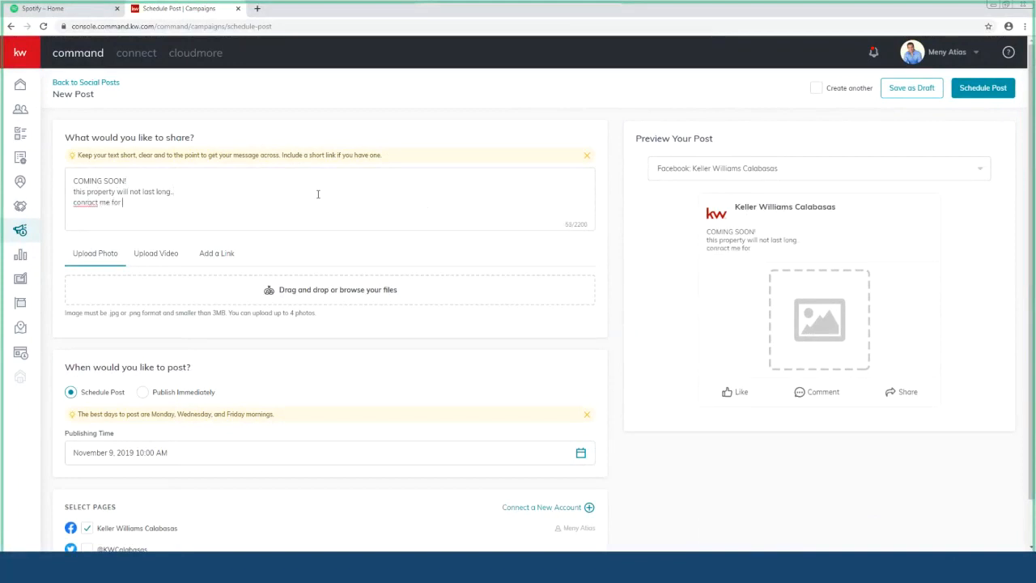
type("more info 818-......")
key("BackSpace")
type("t")
scroll(356, 243, "down", 1)
Step: Upload the first house photo from the file picker into the post
left_click(351, 247)
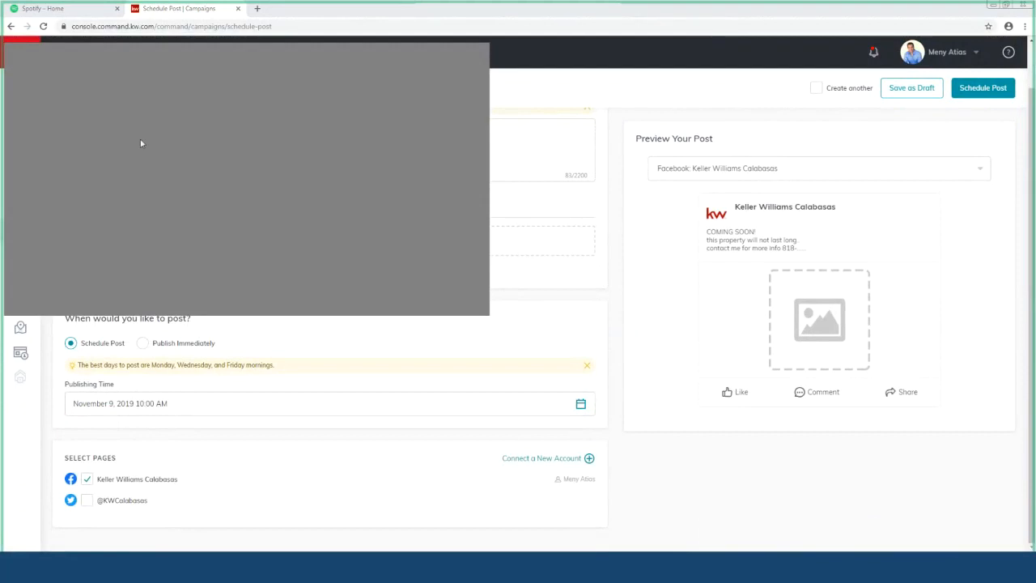
double_click(124, 188)
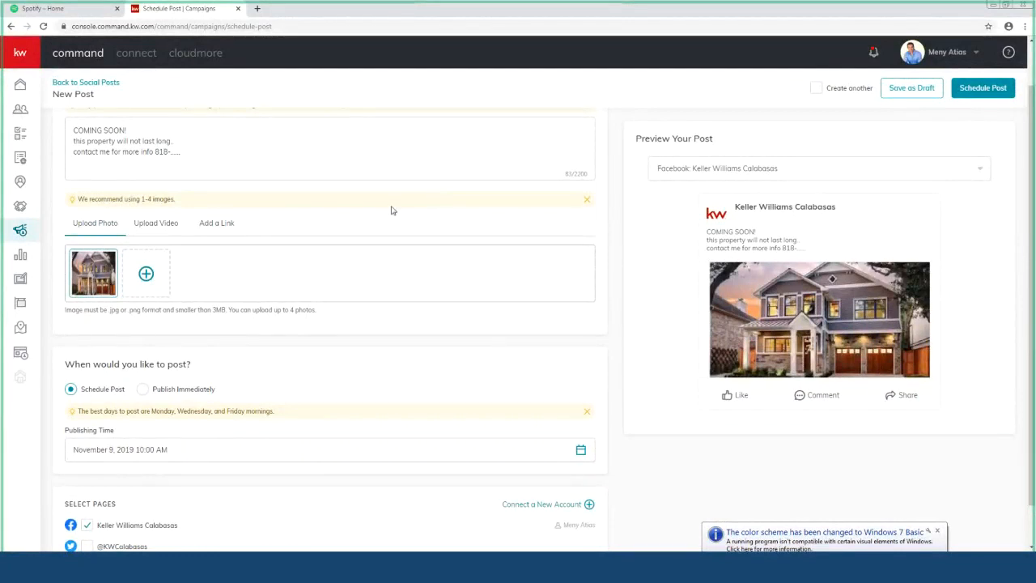
left_click(146, 276)
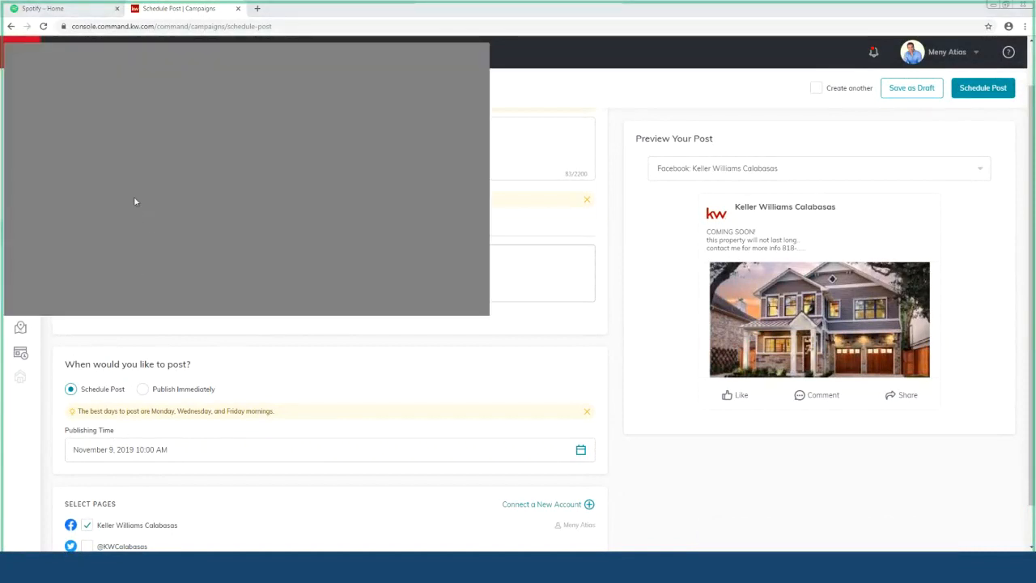
Step: Attach the second house photo to the post
double_click(136, 207)
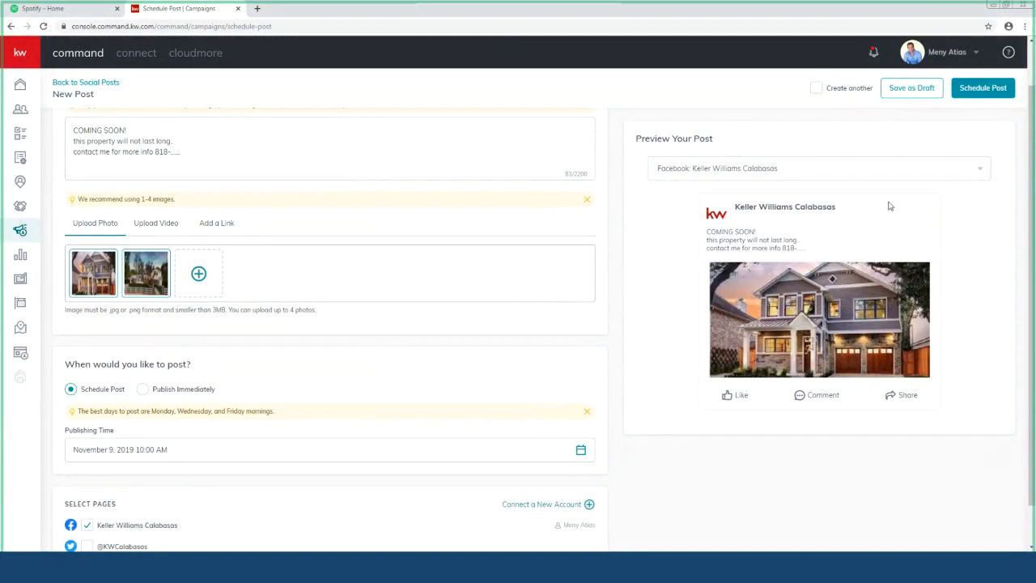
scroll(267, 288, "down", 1)
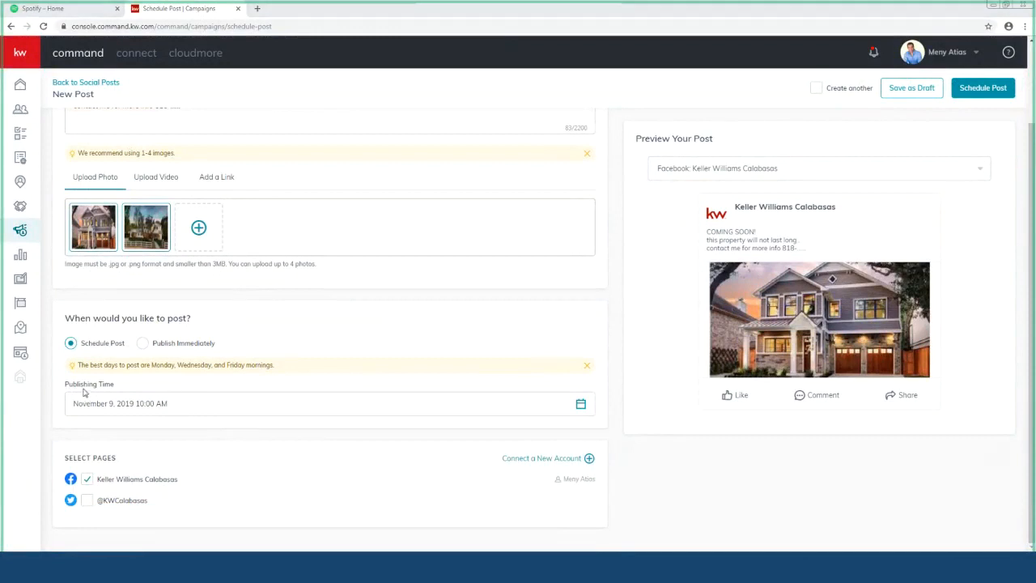
left_click(144, 344)
left_click(72, 399)
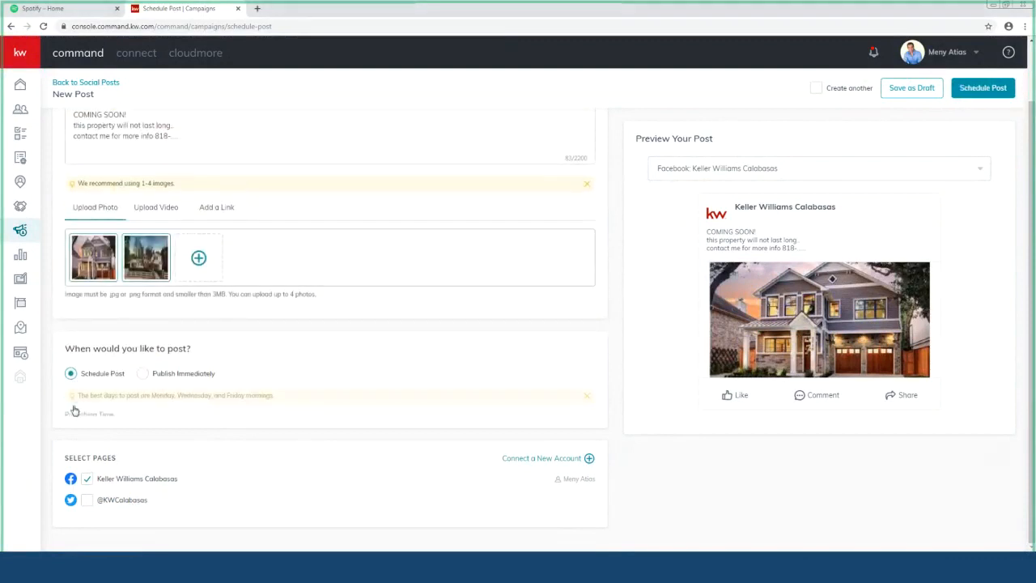
left_click(147, 351)
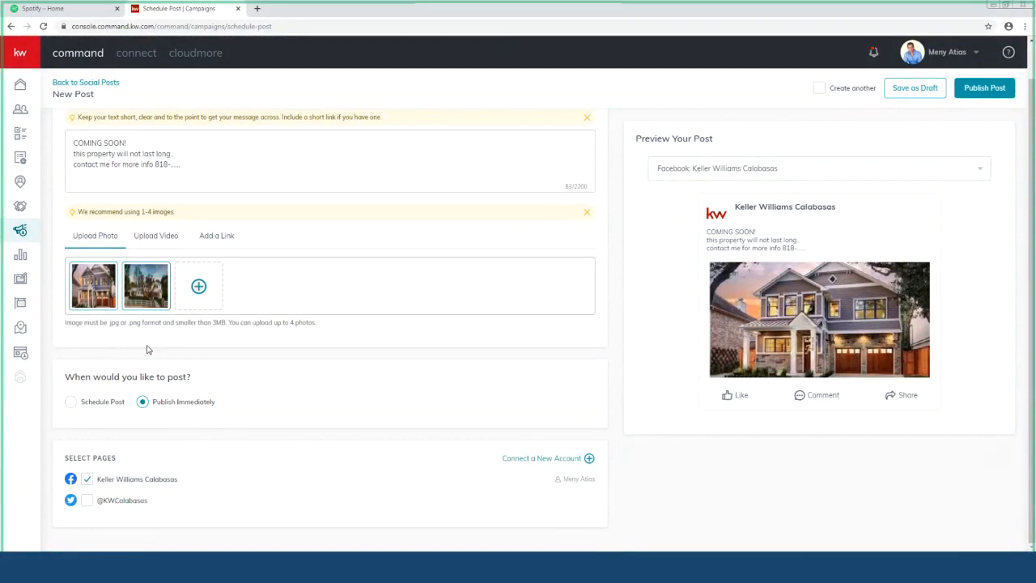
left_click(72, 402)
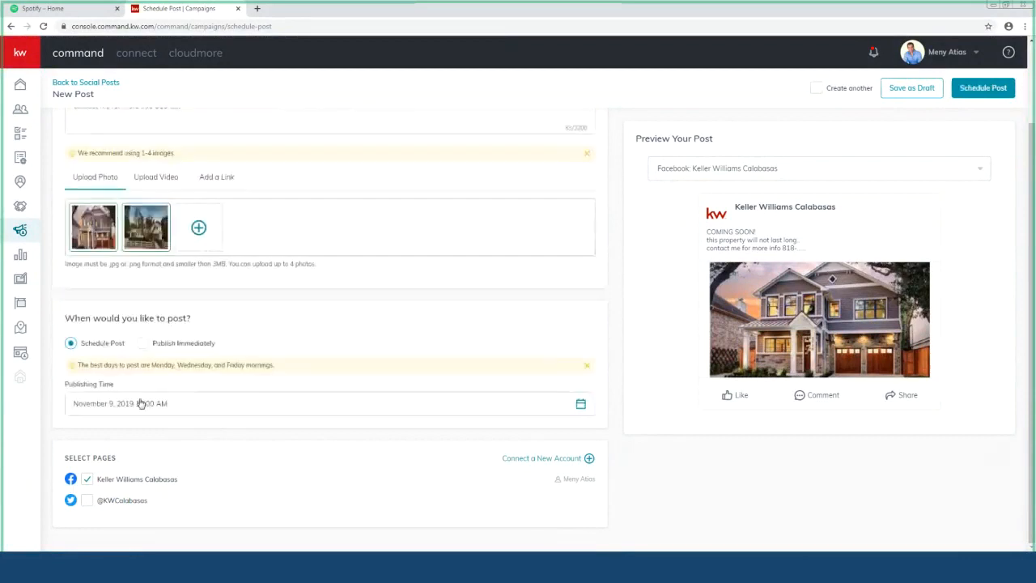
Step: Set the publishing date to November 10, 2019 and the time to 4:00 PM
left_click(151, 410)
scroll(208, 423, "down", 1)
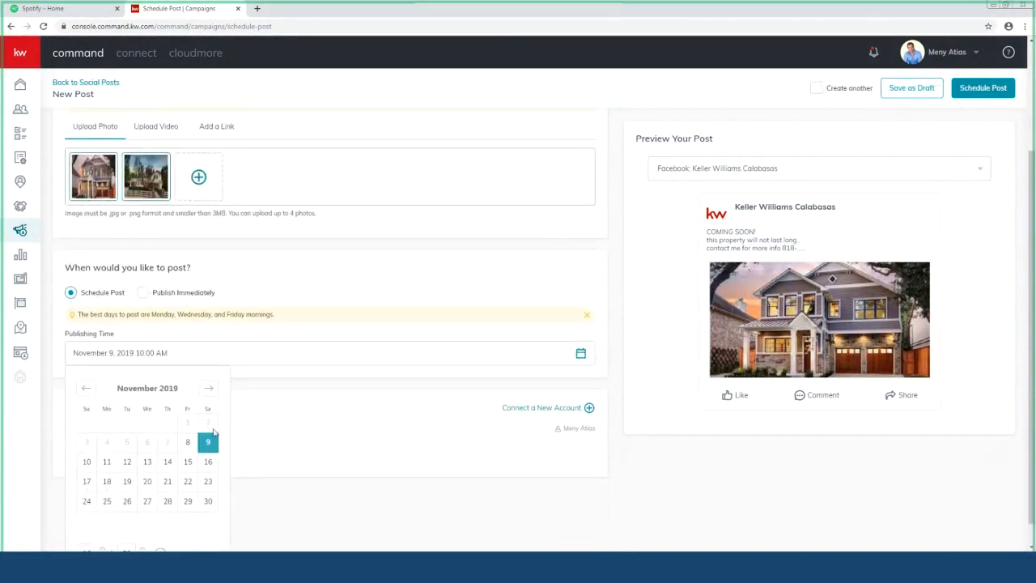
left_click(86, 465)
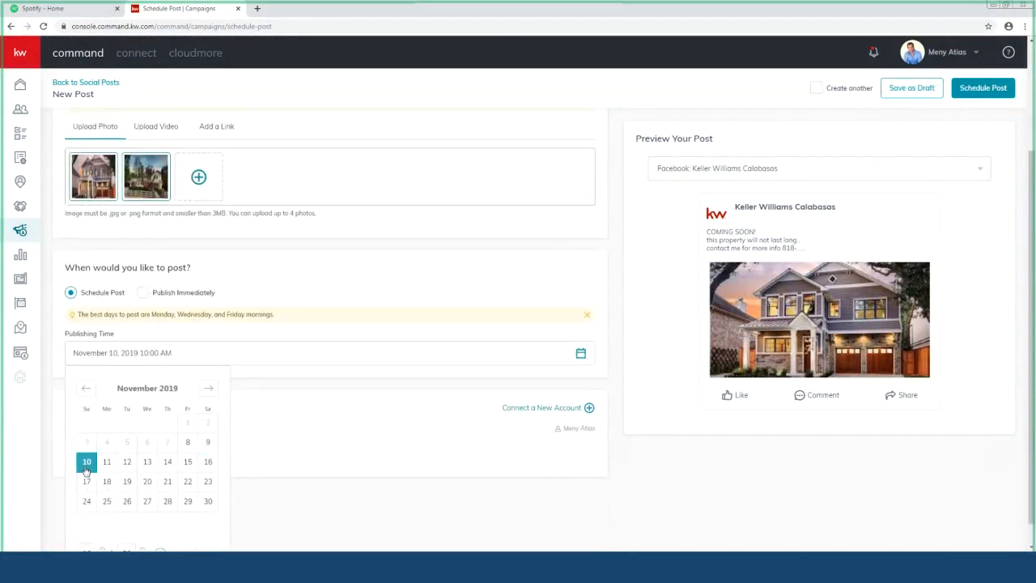
scroll(187, 443, "down", 1)
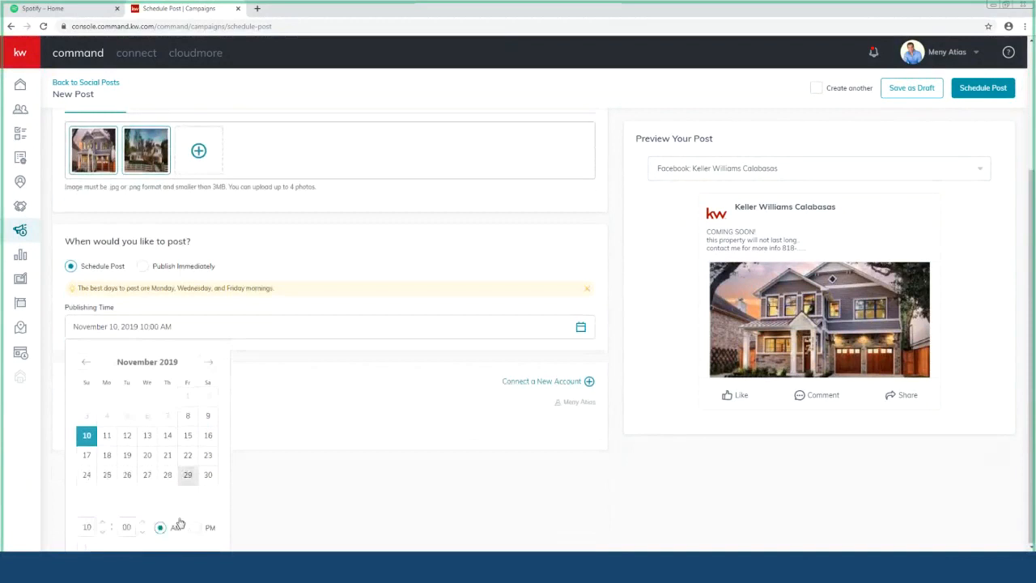
left_click(90, 530)
type("4")
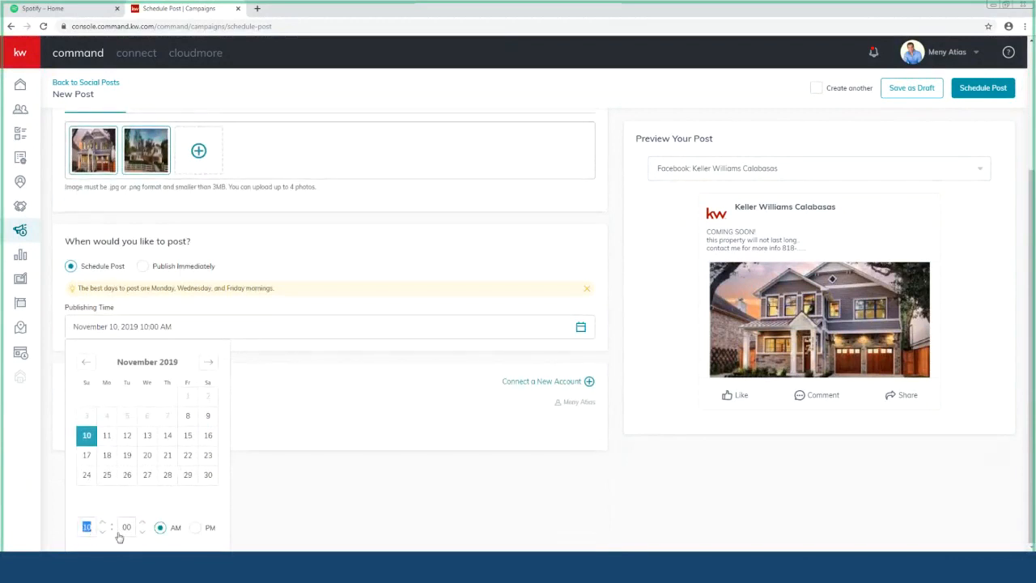
left_click(194, 528)
left_click(269, 349)
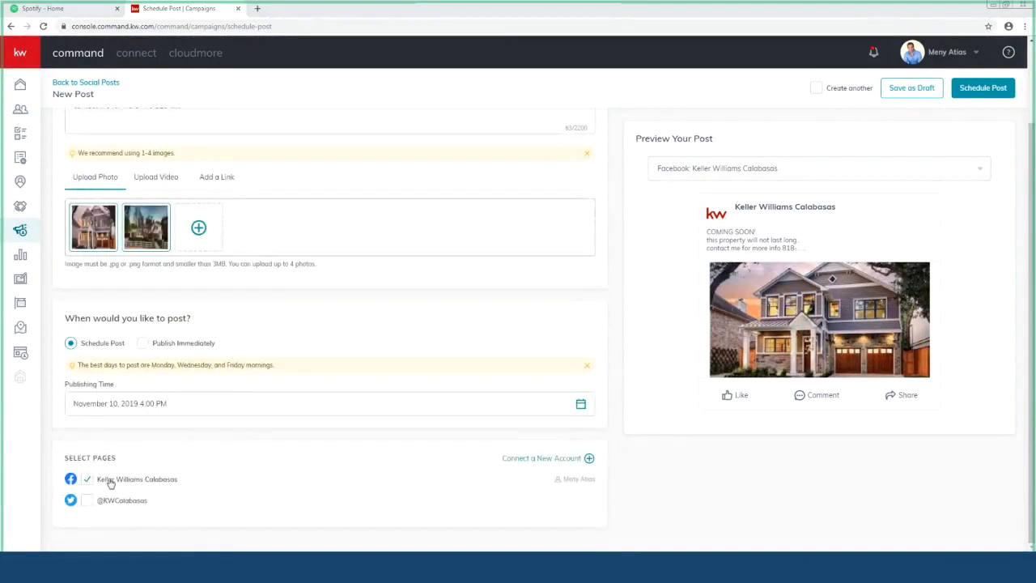
left_click(95, 501)
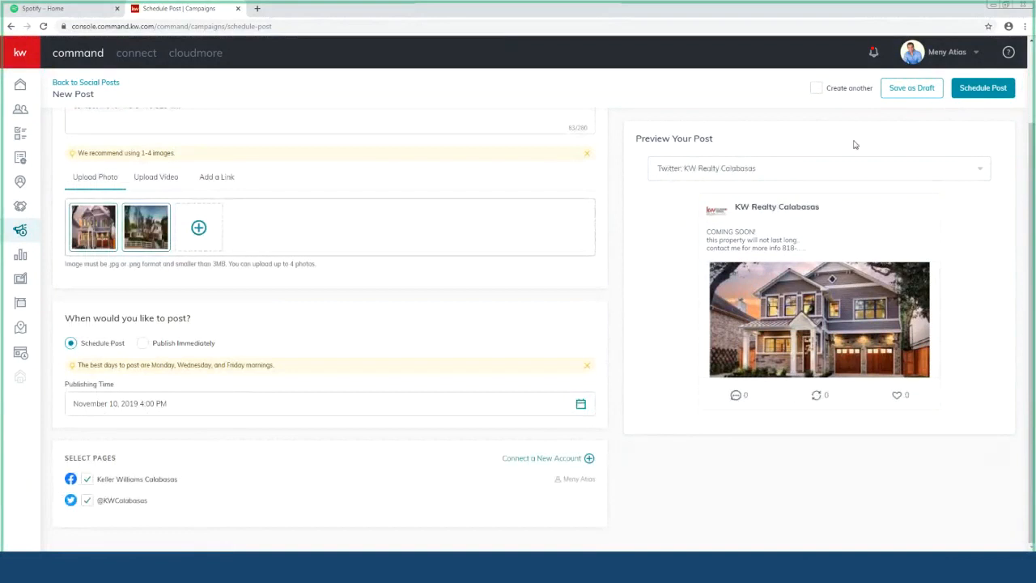
left_click(749, 173)
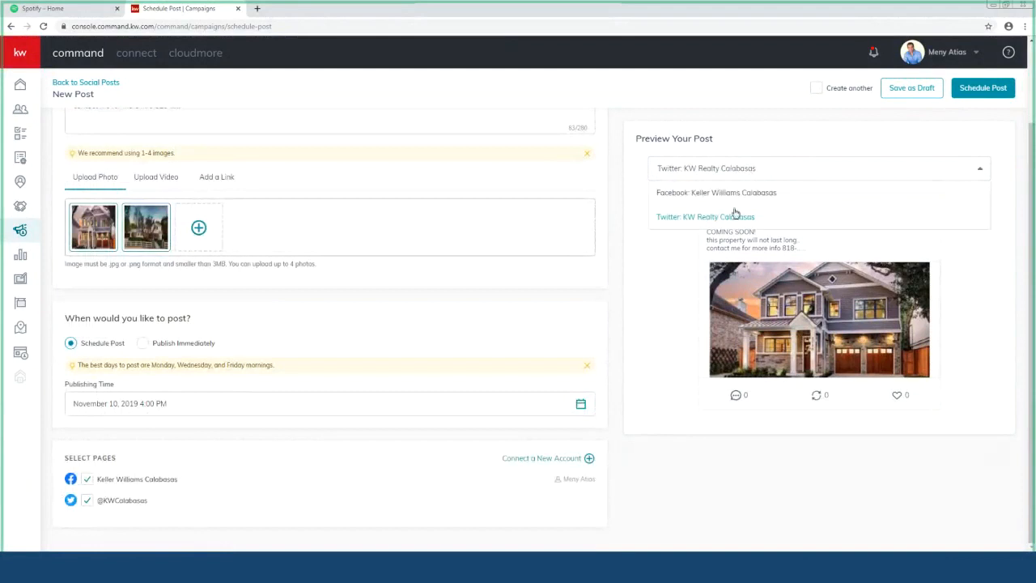
left_click(733, 194)
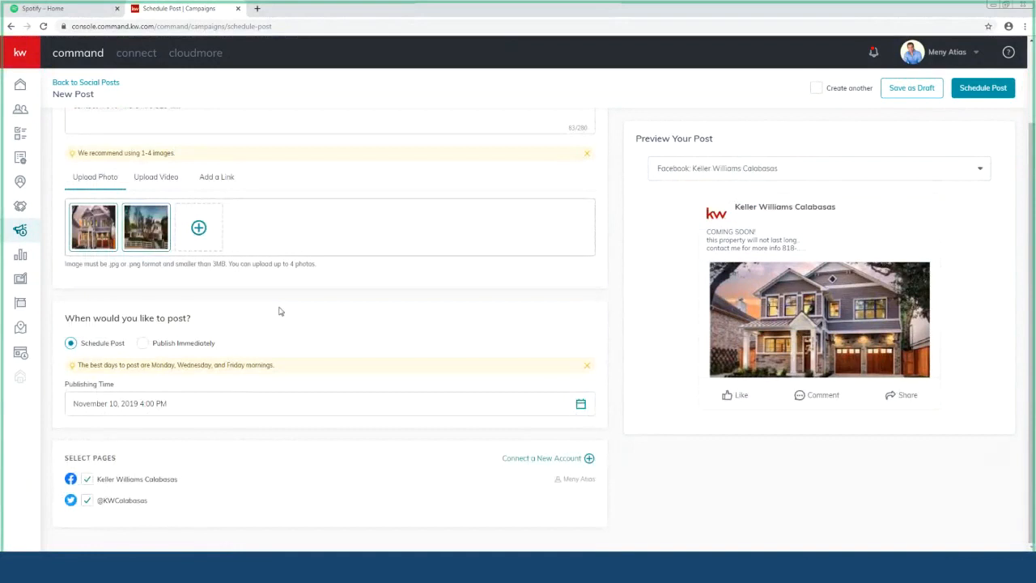
scroll(280, 310, "up", 2)
left_click(170, 214)
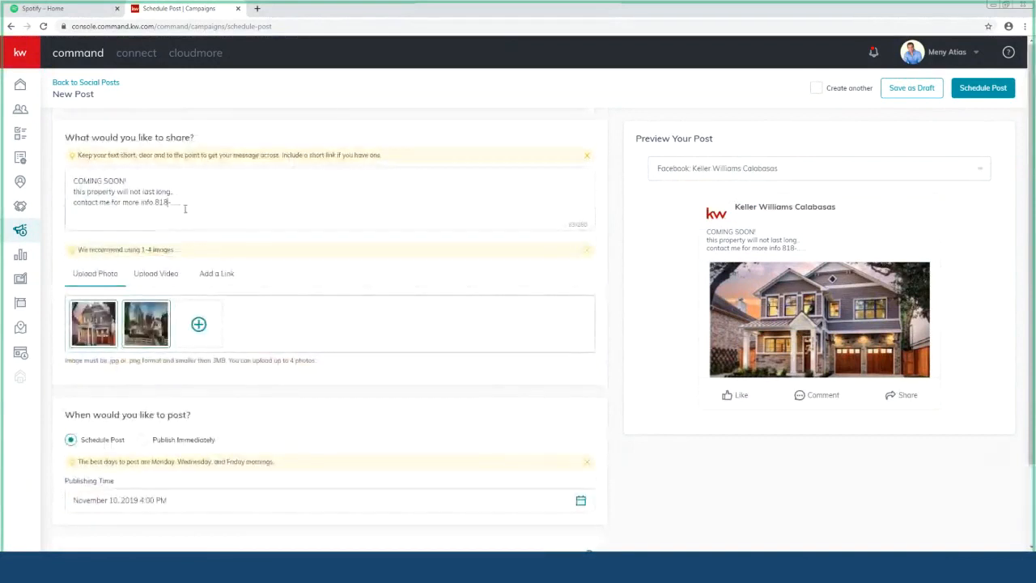
key("Return")
key("Return")
type("#")
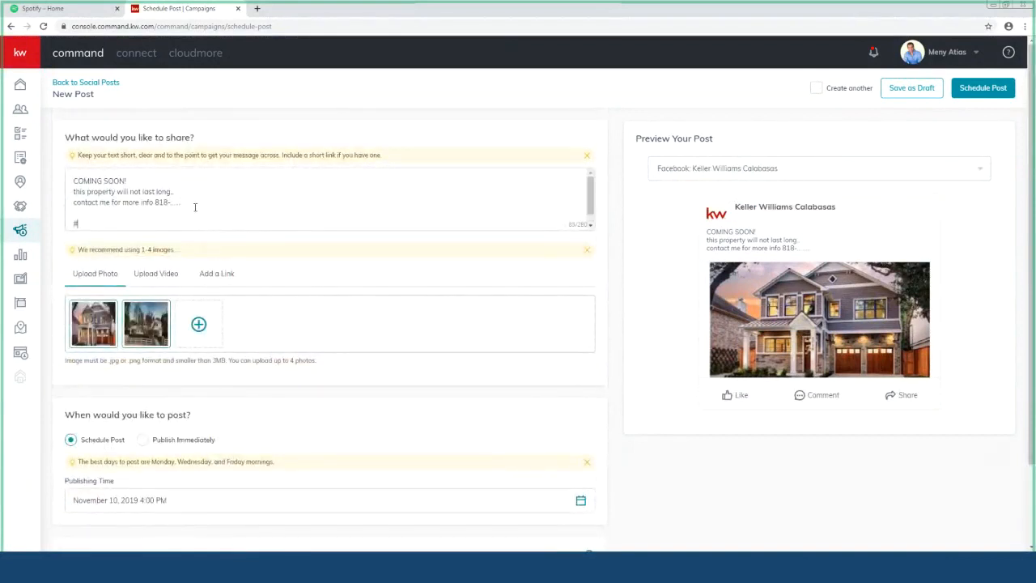
type("kw #")
type("realestate")
type("@")
type("meny")
left_click_drag(100, 213, 71, 215)
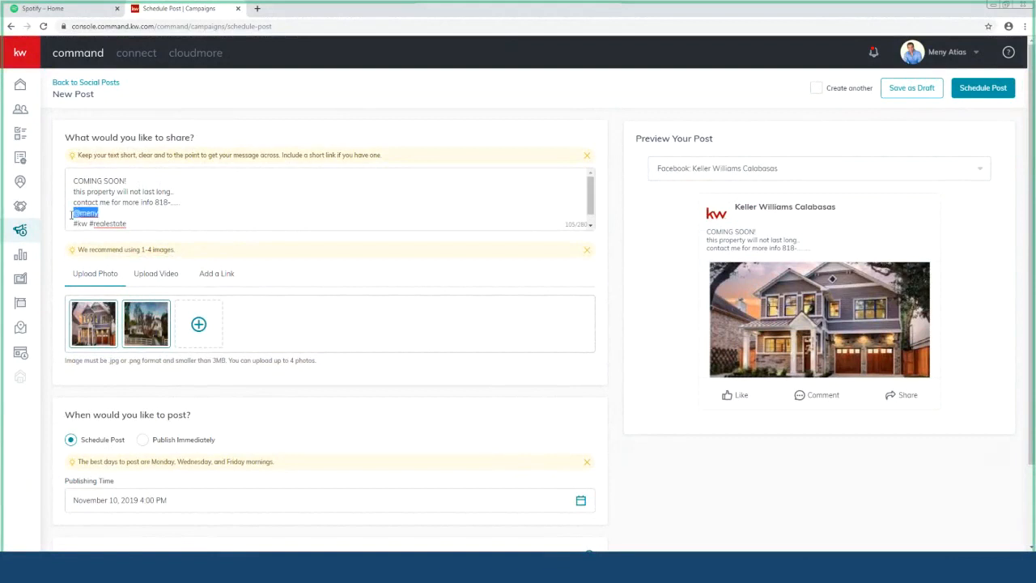
key("BackSpace")
left_click(76, 209)
scroll(345, 382, "down", 2)
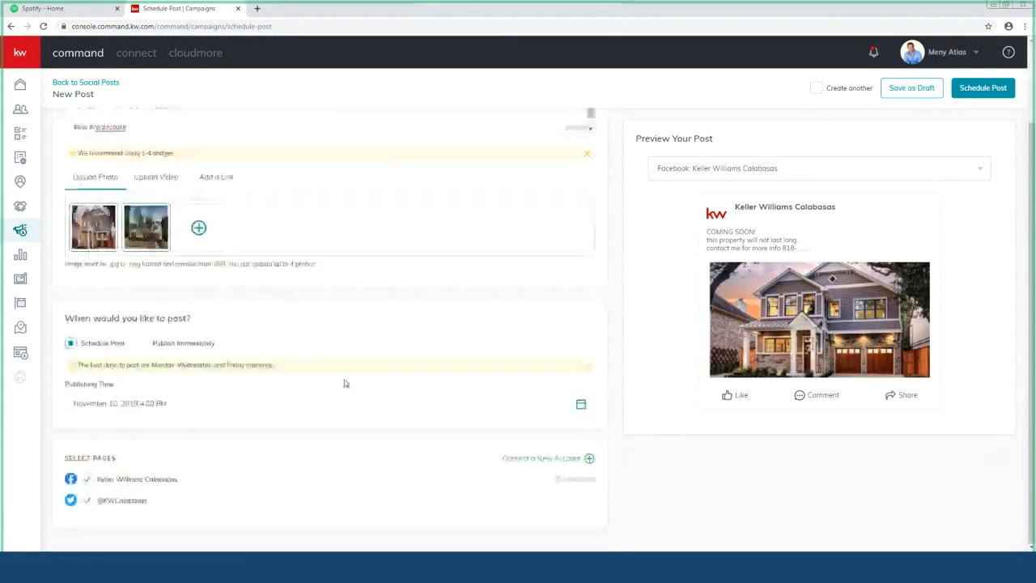
scroll(412, 381, "up", 2)
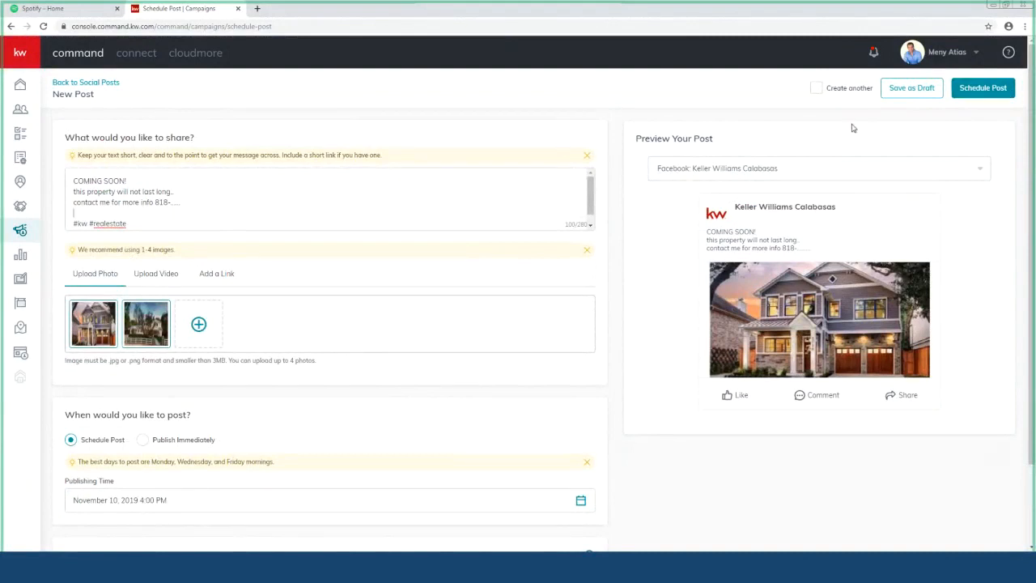
left_click(816, 90)
left_click(817, 90)
mouse_move(147, 318)
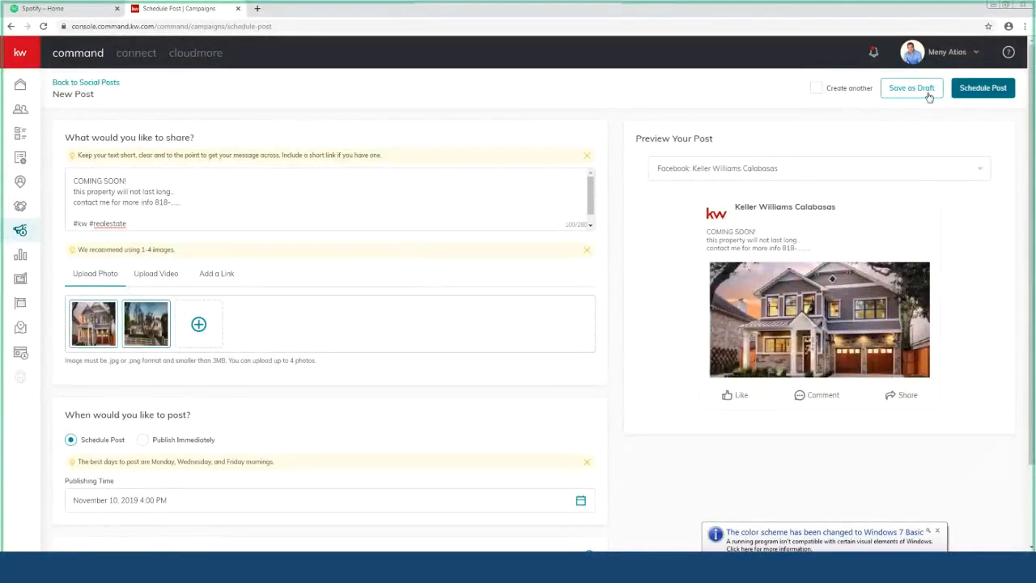
Step: Save the COMING SOON post as a draft, then choose Direct Mail under Create New
left_click(919, 89)
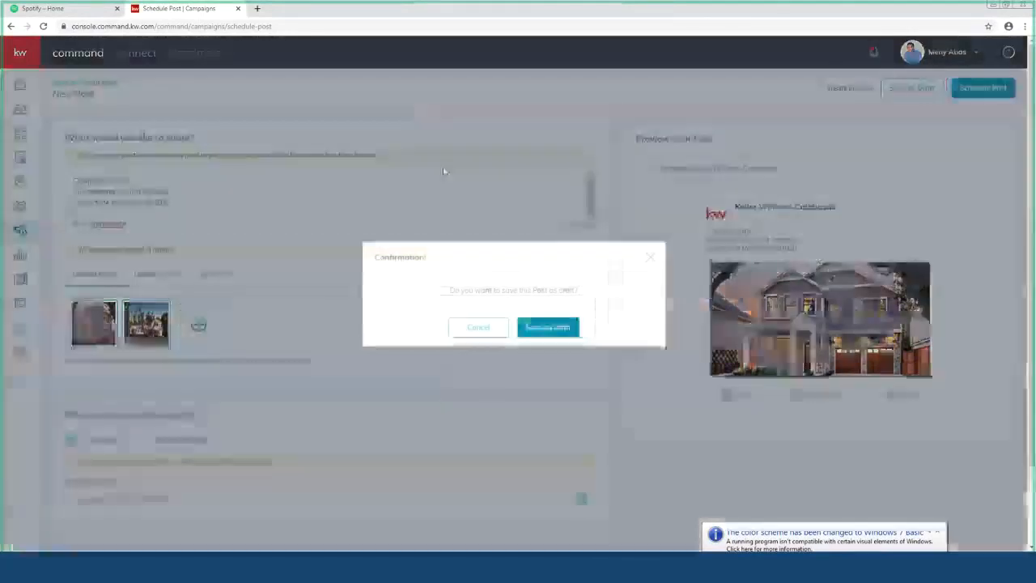
left_click(548, 326)
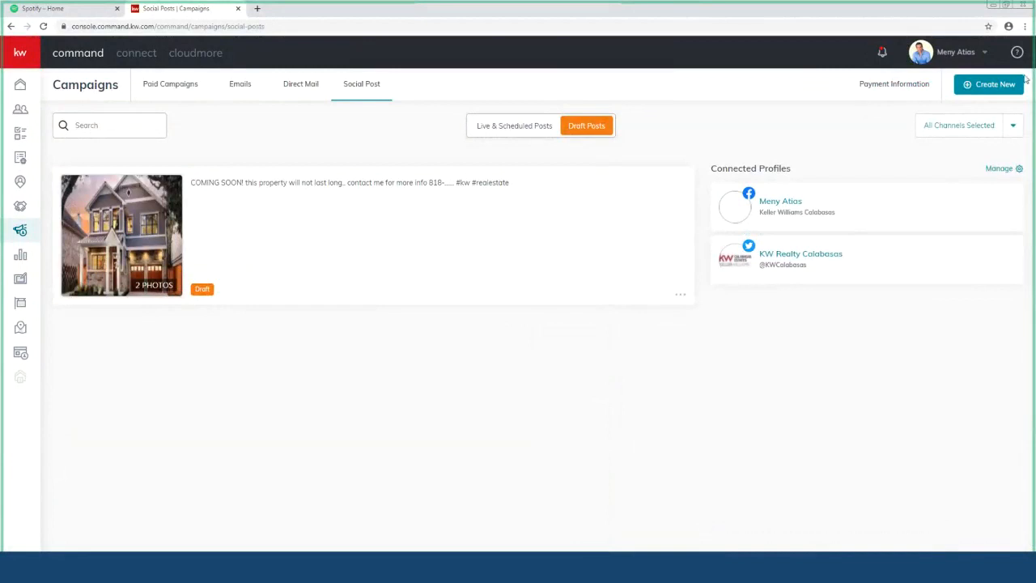
left_click(991, 86)
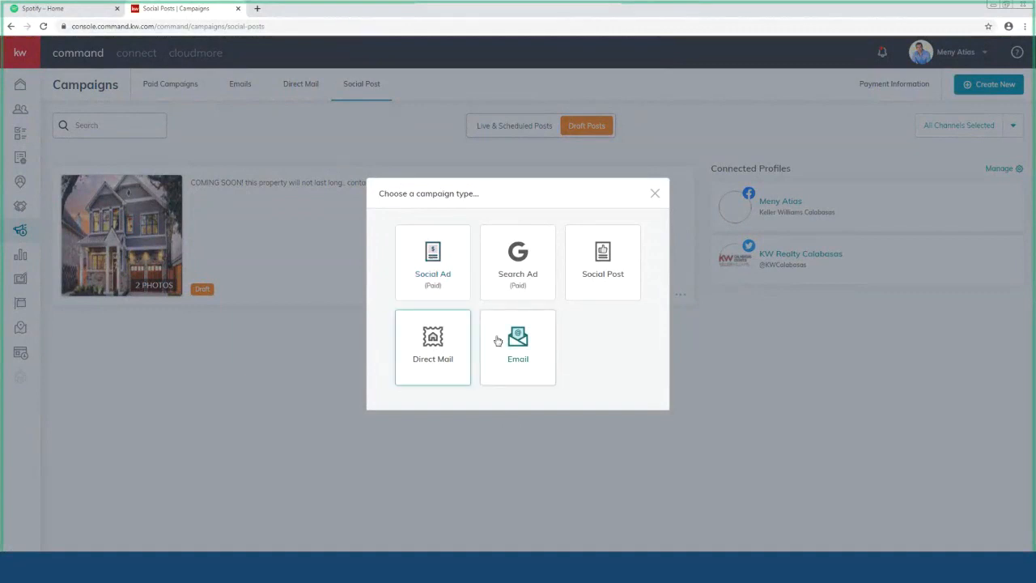
left_click(441, 343)
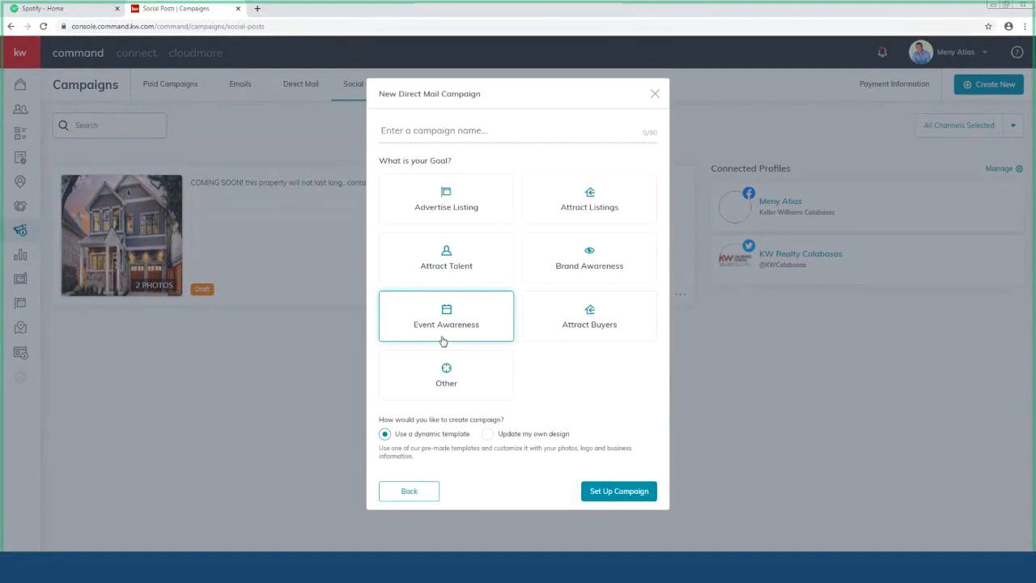
Step: Name the campaign 'just listed - 123 main st', pick the Attract Listings goal, and set it up
left_click(441, 129)
type("just lis")
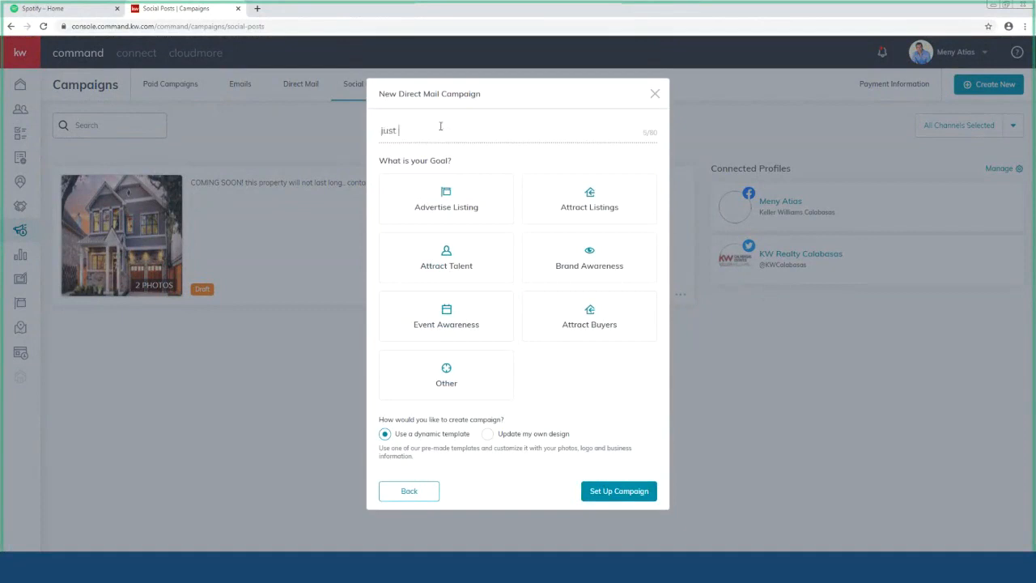
type("ted - 123 main st")
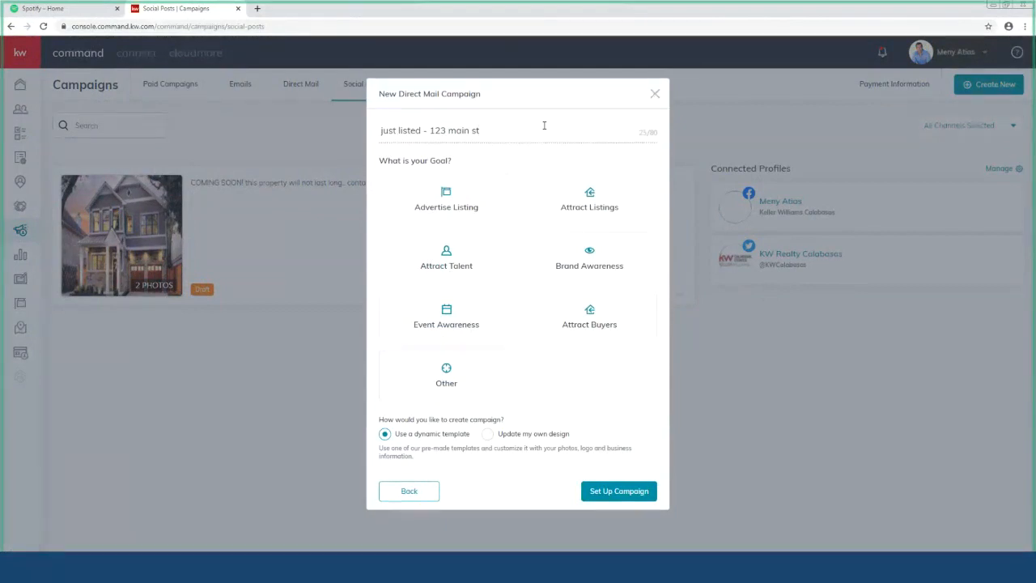
left_click(584, 209)
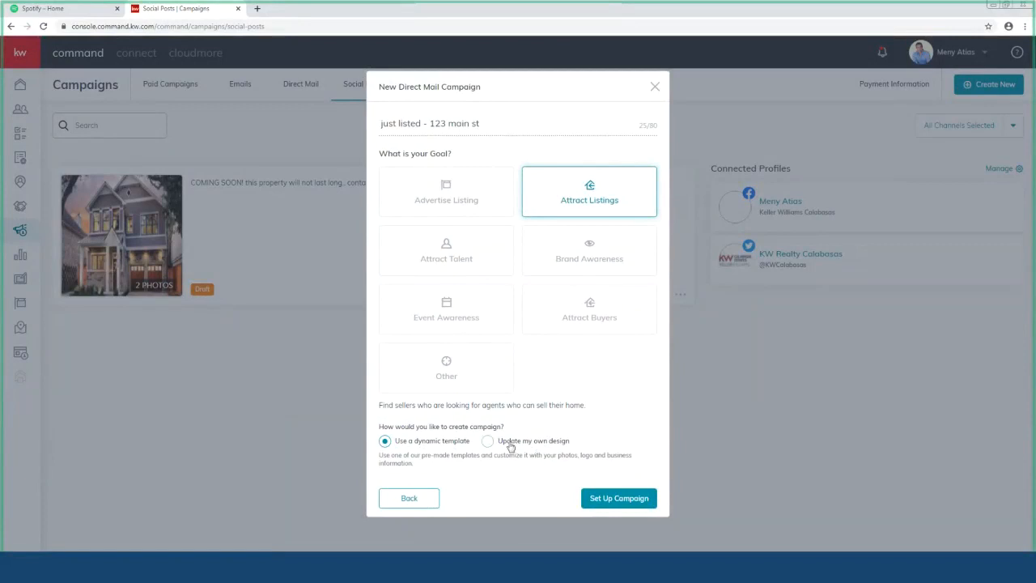
left_click(612, 499)
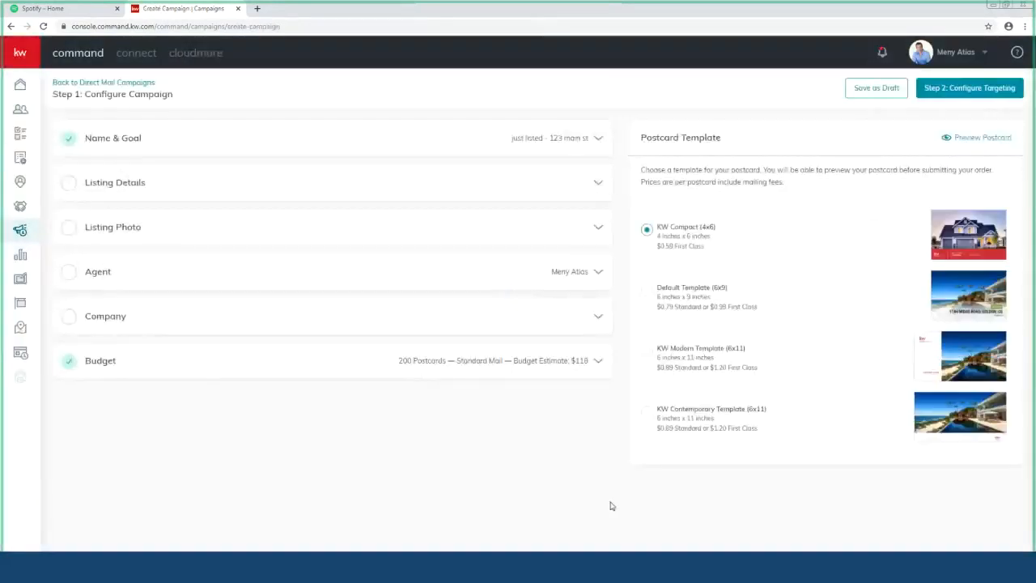
Step: Fill Listing Details with the saved street address, state CA and listing price 899000
left_click(594, 184)
left_click(162, 163)
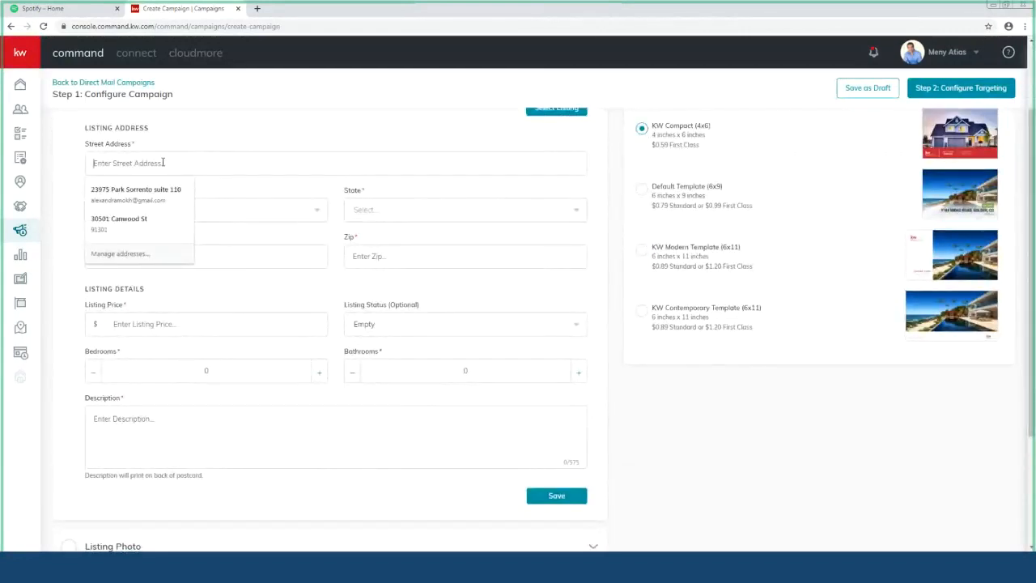
left_click(148, 223)
left_click(365, 211)
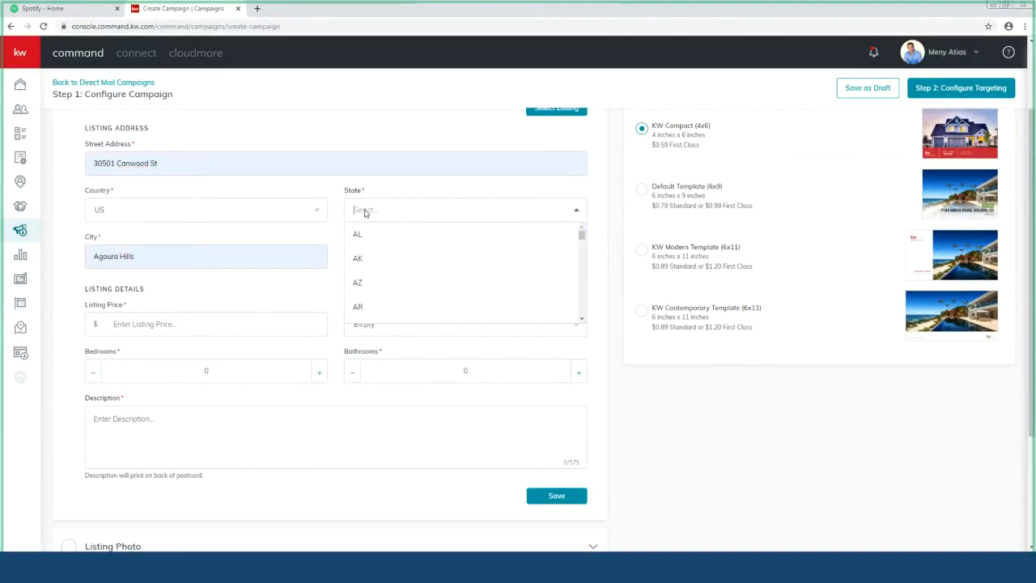
scroll(377, 267, "down", 1)
left_click(358, 231)
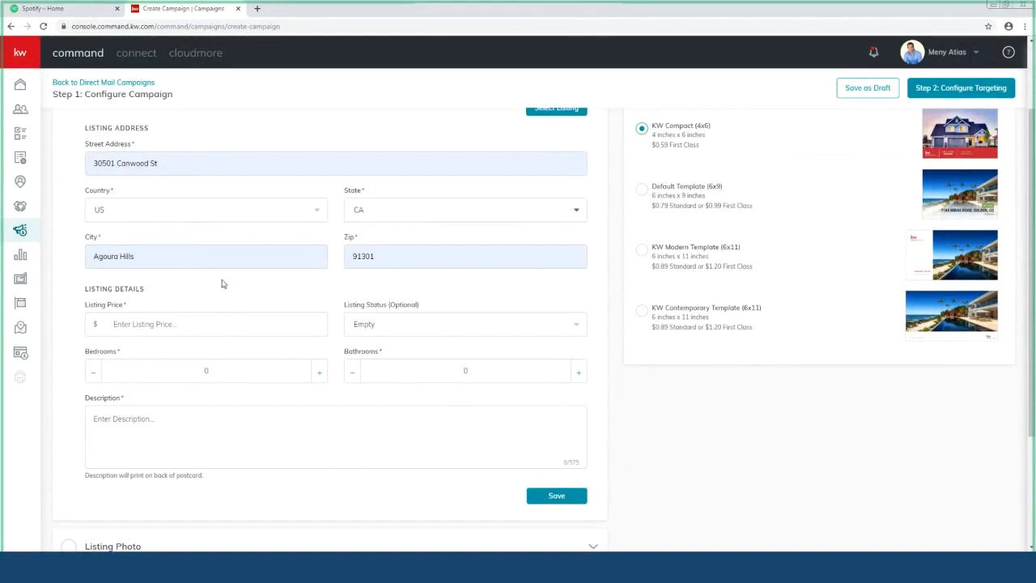
scroll(258, 283, "down", 1)
left_click(162, 273)
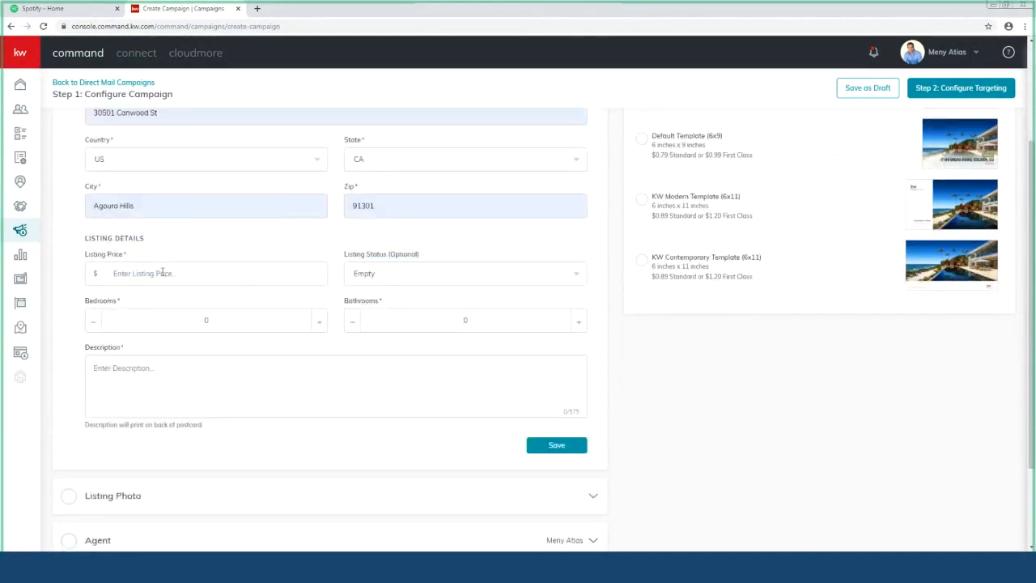
type("899000")
Step: Set the listing status to JUST LISTED and the bathroom count to 2
left_click(382, 281)
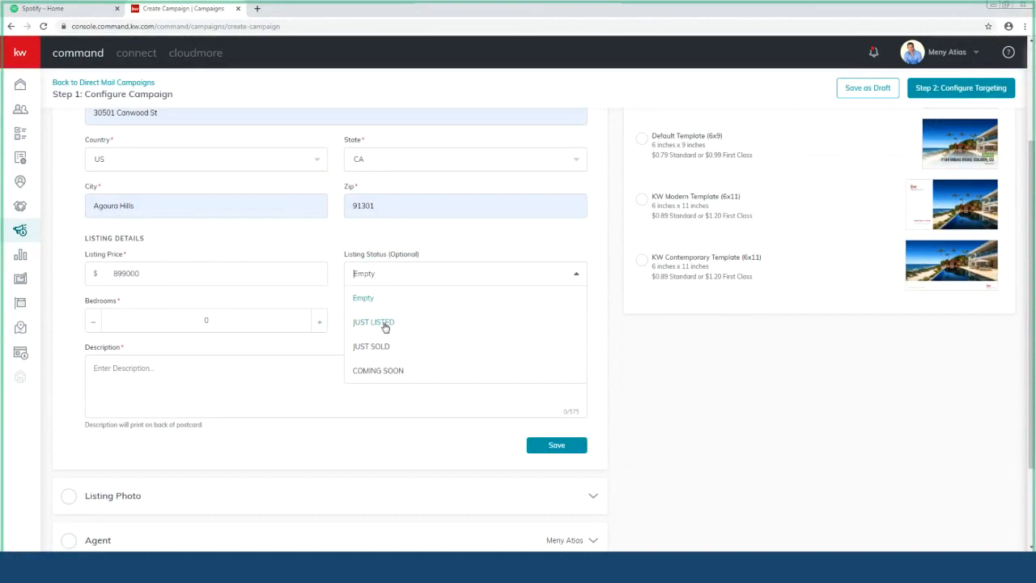
left_click(386, 324)
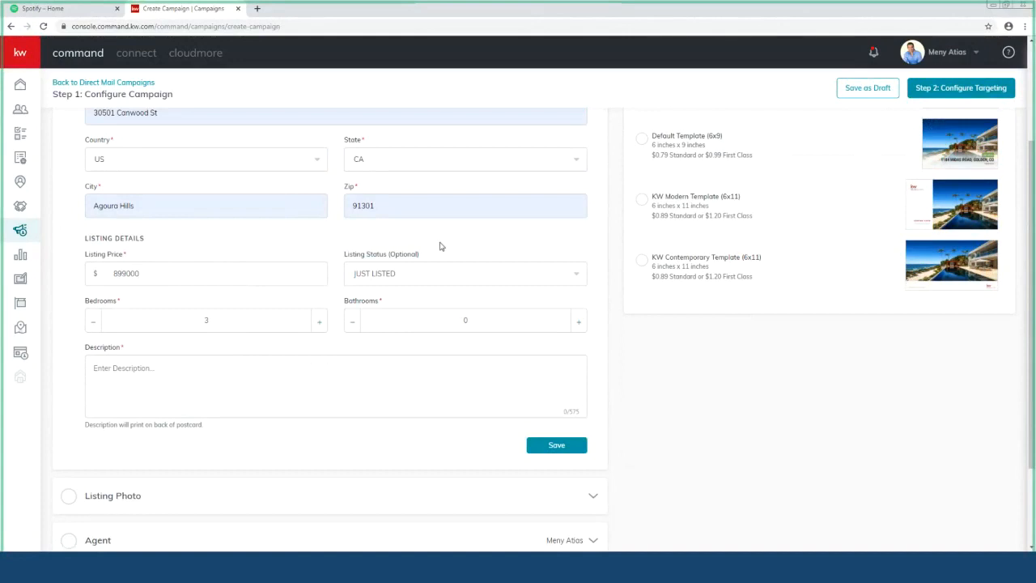
left_click(580, 322)
left_click(581, 323)
left_click(352, 323)
Step: Write the three-line description 'gerat home', 'will sell fast', 'call me'
scroll(328, 349, "down", 1)
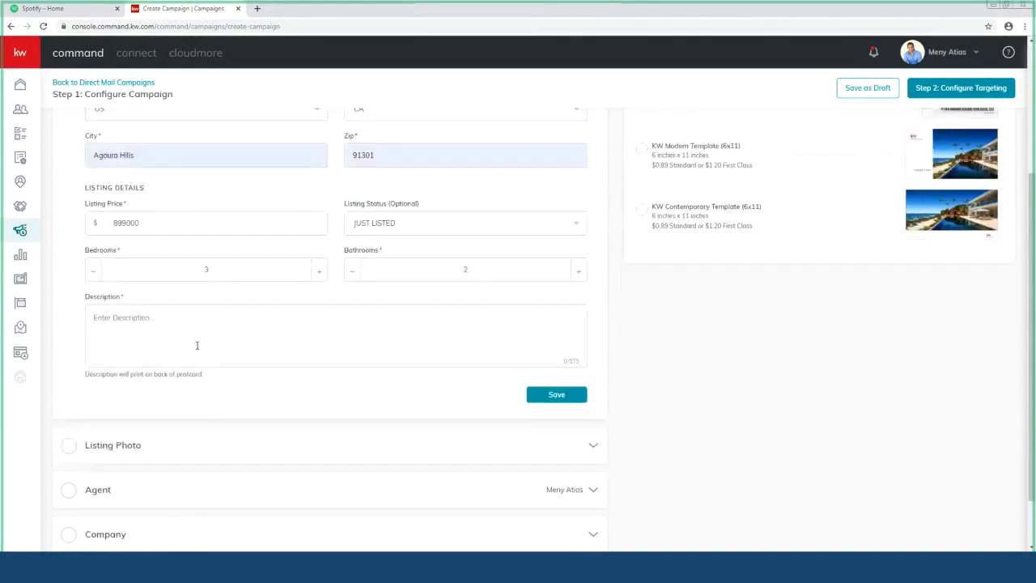
left_click(197, 345)
type("gerat home")
key("Return")
type("will sell fast")
key("Return")
type("call me")
Step: Save the listing details so the section is marked complete
scroll(198, 348, "down", 1)
scroll(354, 284, "up", 2)
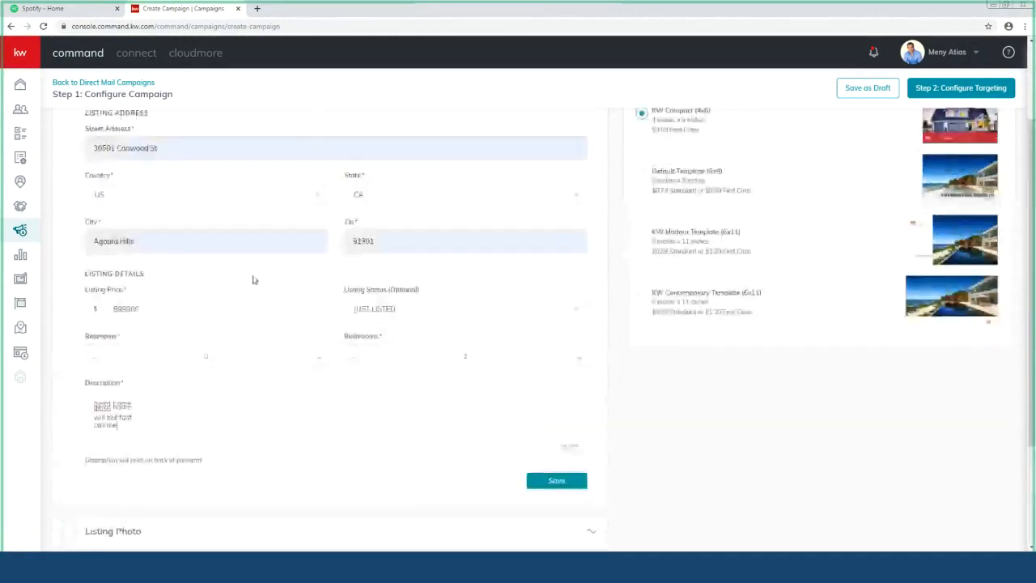
scroll(252, 280, "up", 2)
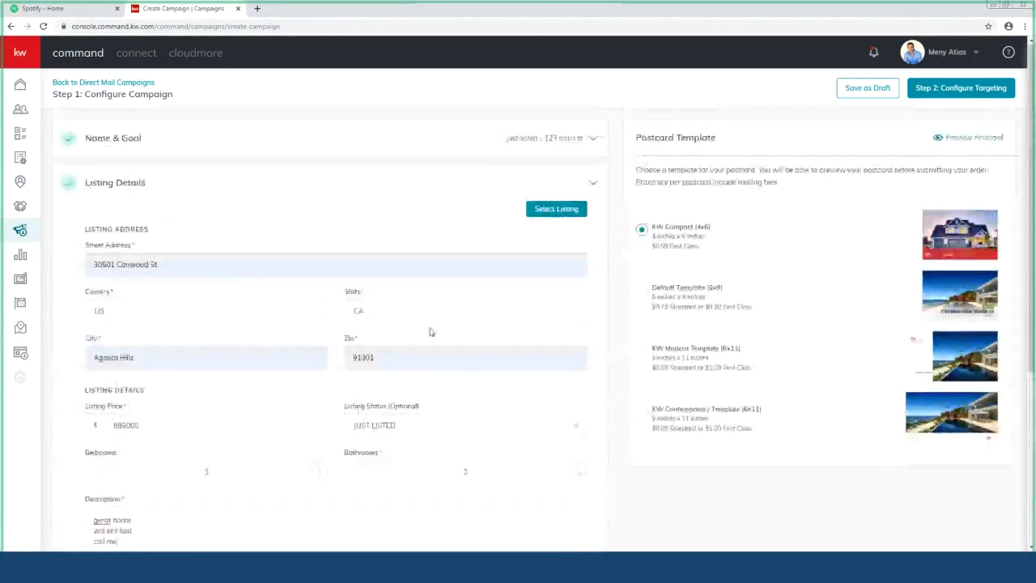
scroll(431, 332, "down", 3)
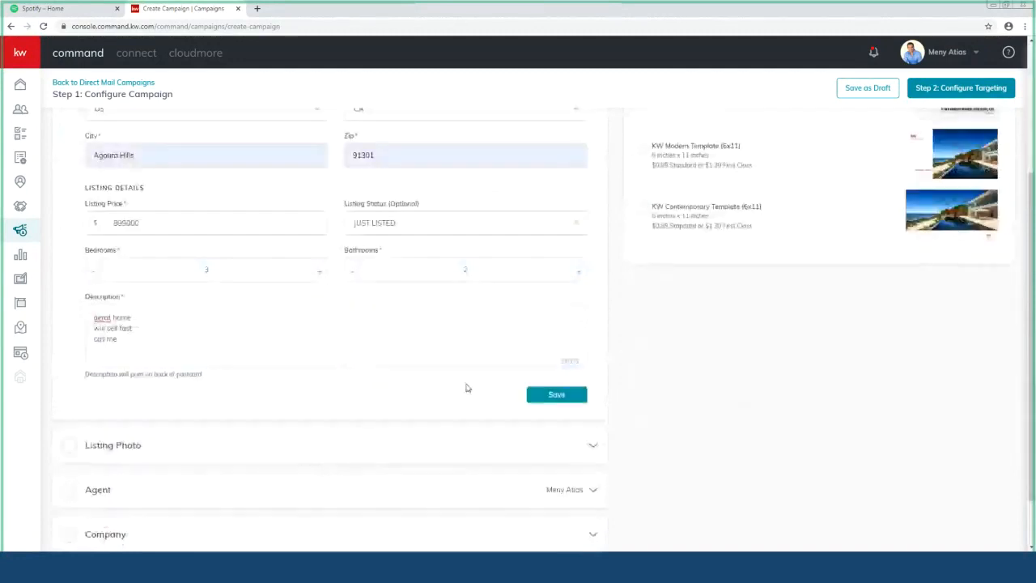
left_click(124, 299)
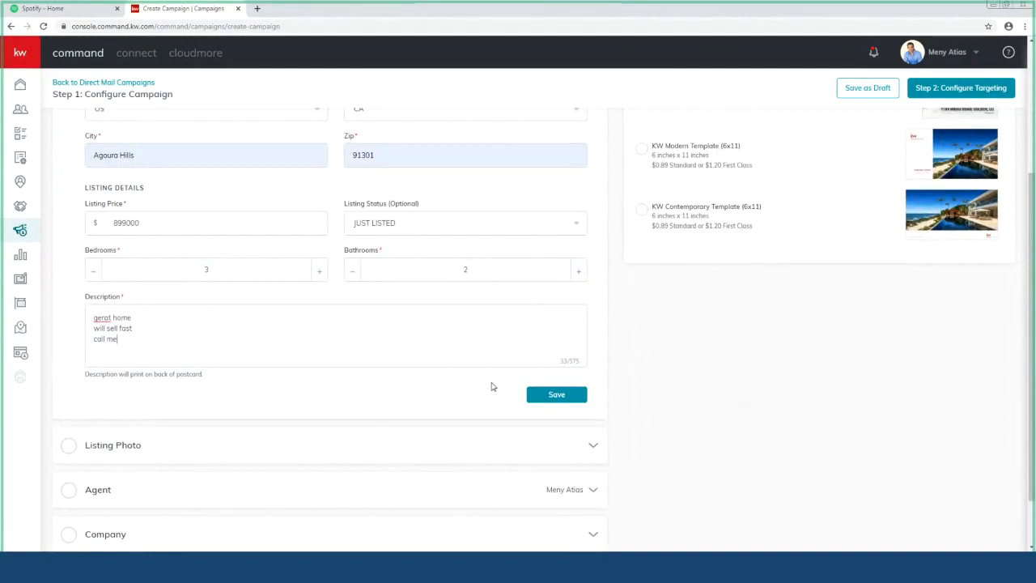
left_click(556, 395)
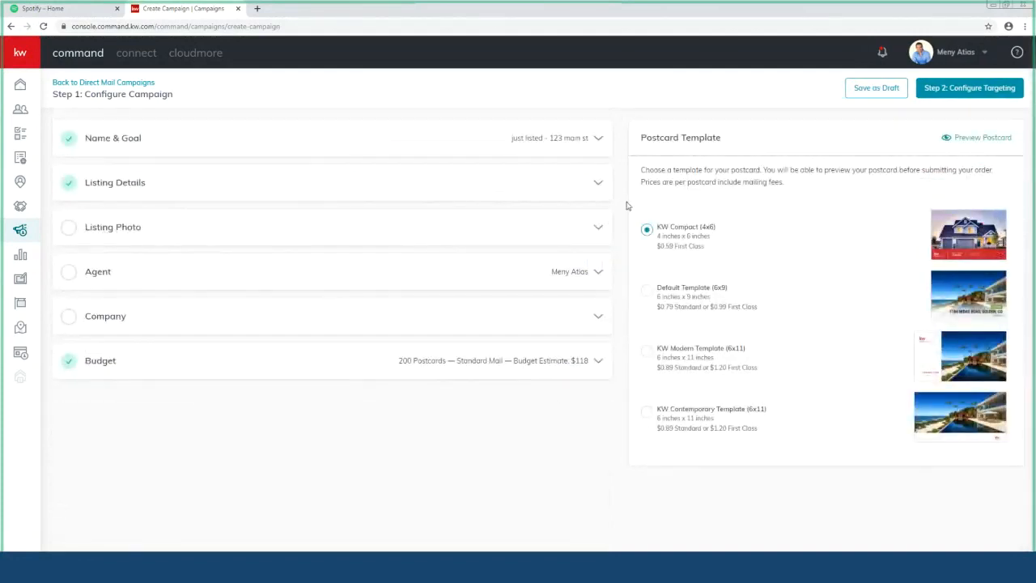
Step: Upload the house image from the computer as the Listing Photo and save it
left_click(600, 230)
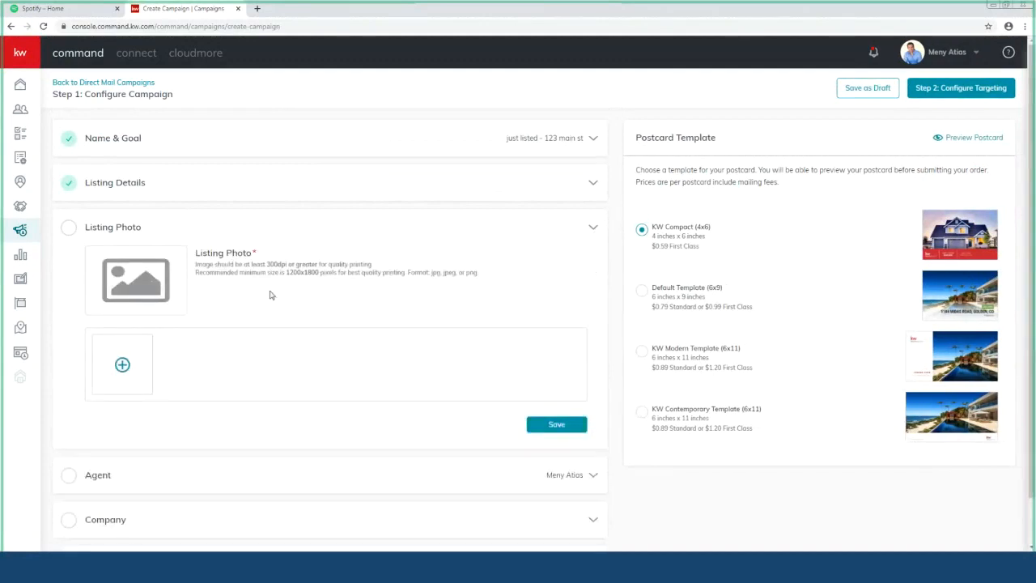
scroll(268, 290, "down", 1)
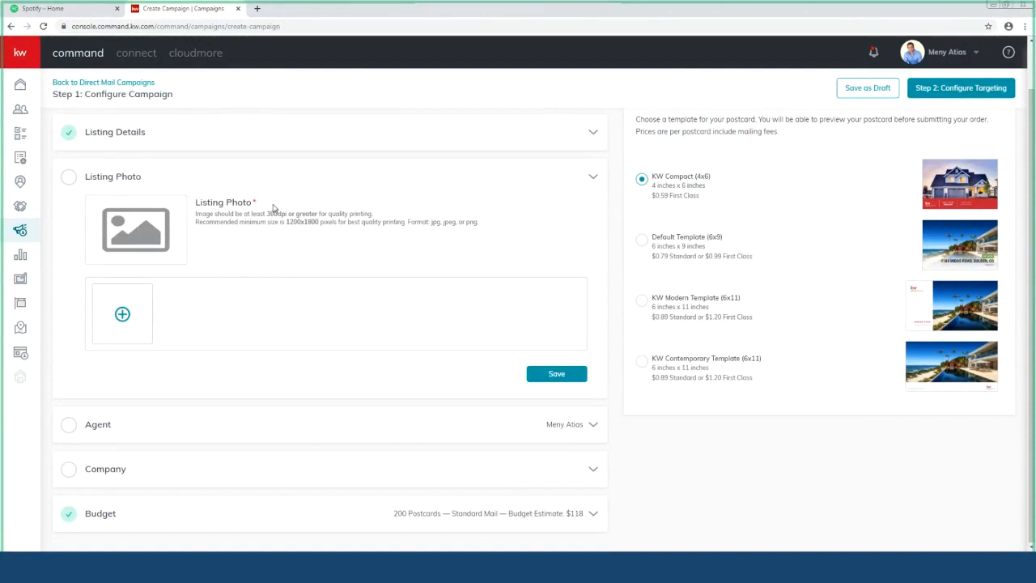
left_click(127, 301)
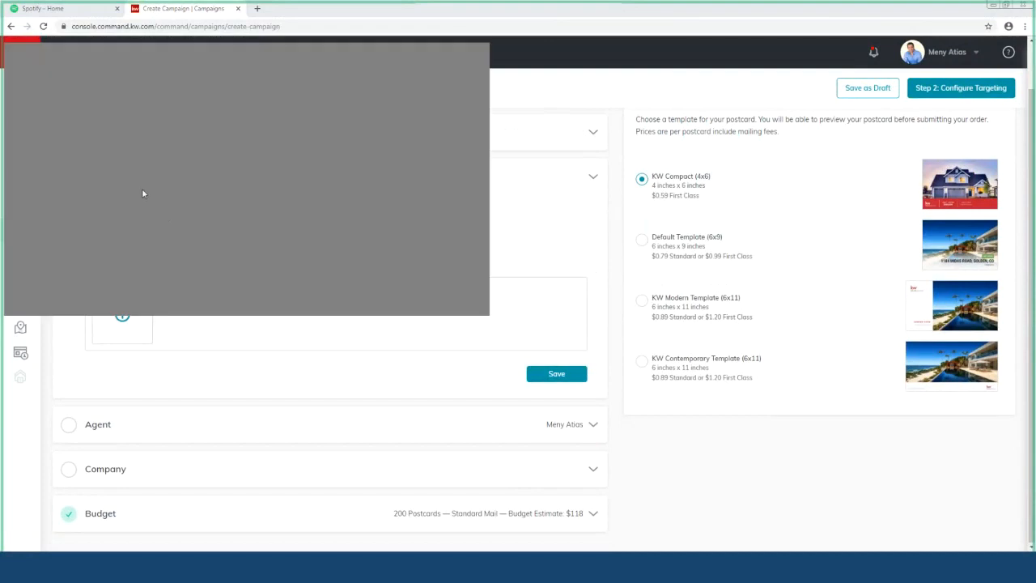
left_click(401, 304)
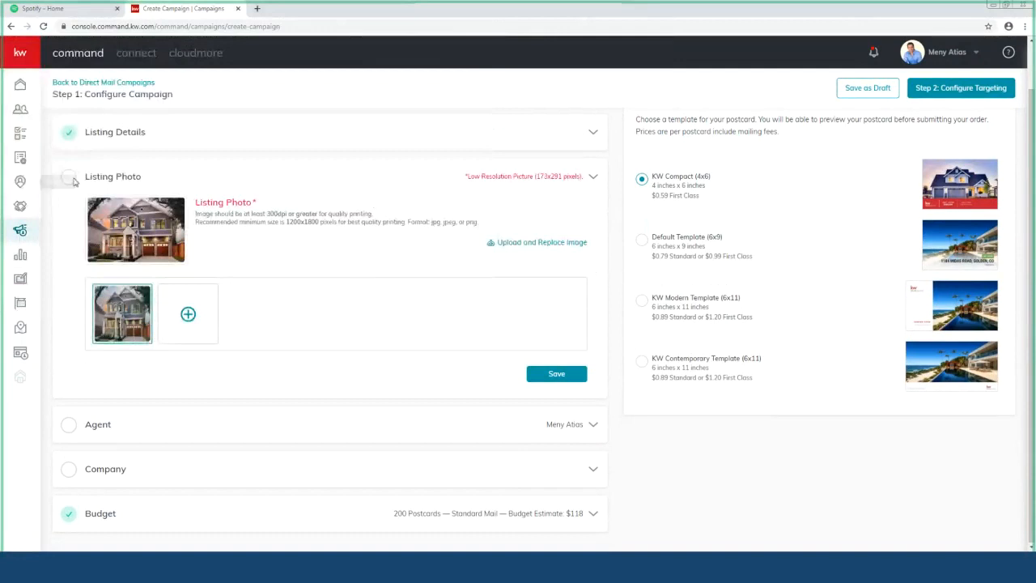
left_click(567, 379)
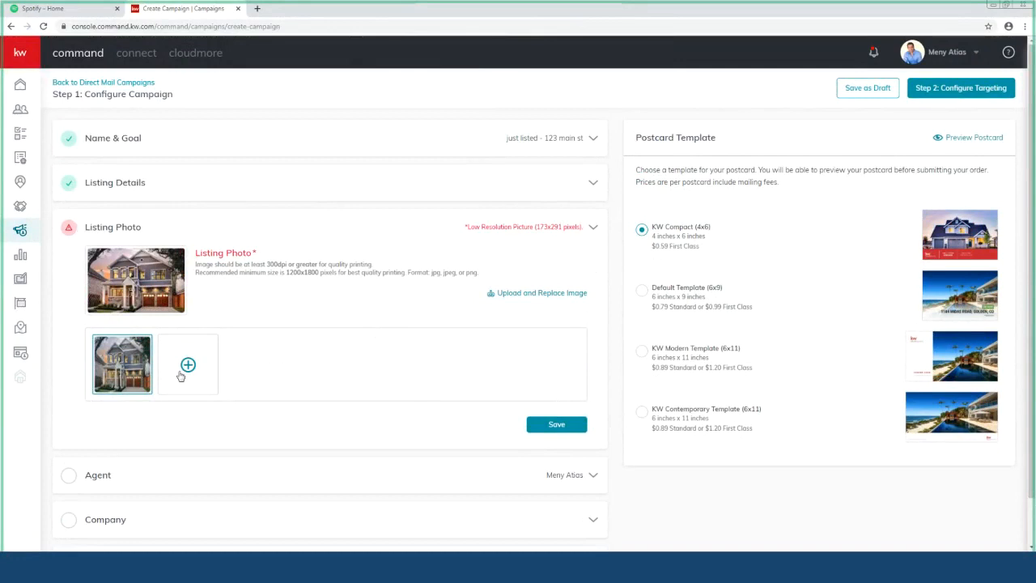
Step: Upload a second and a third house photo, making the third the listing photo, and save
left_click(540, 295)
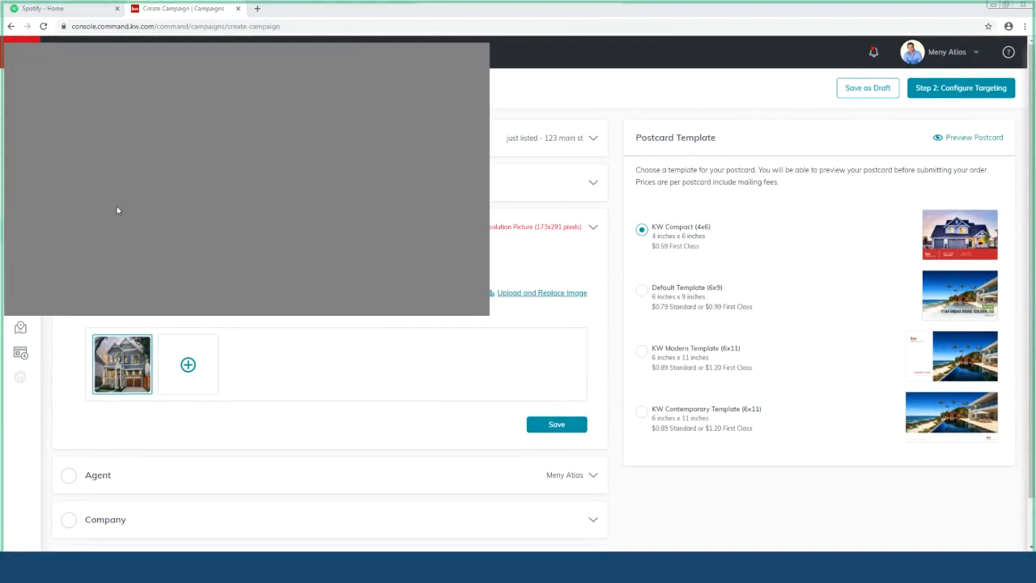
left_click(405, 306)
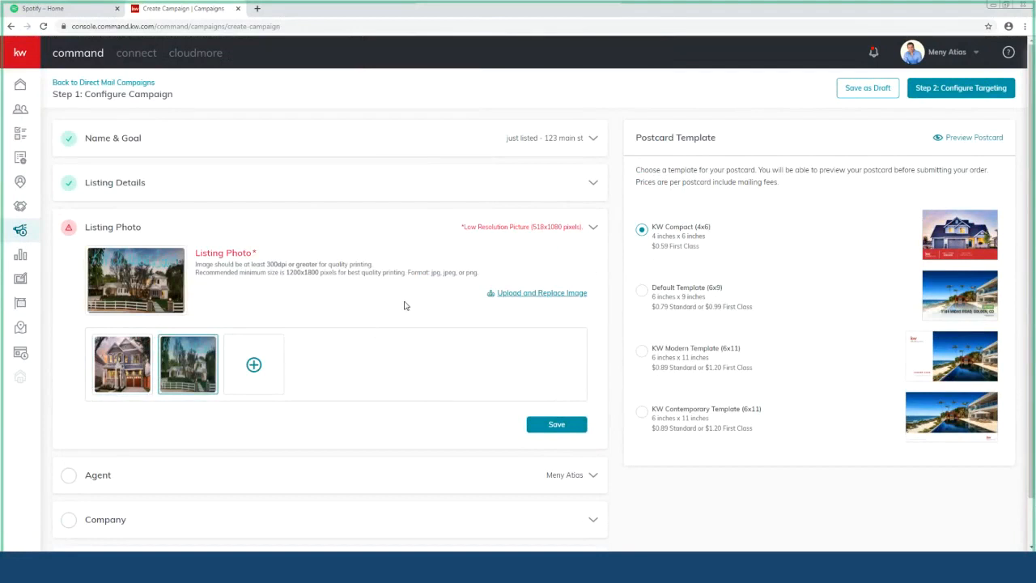
left_click(253, 365)
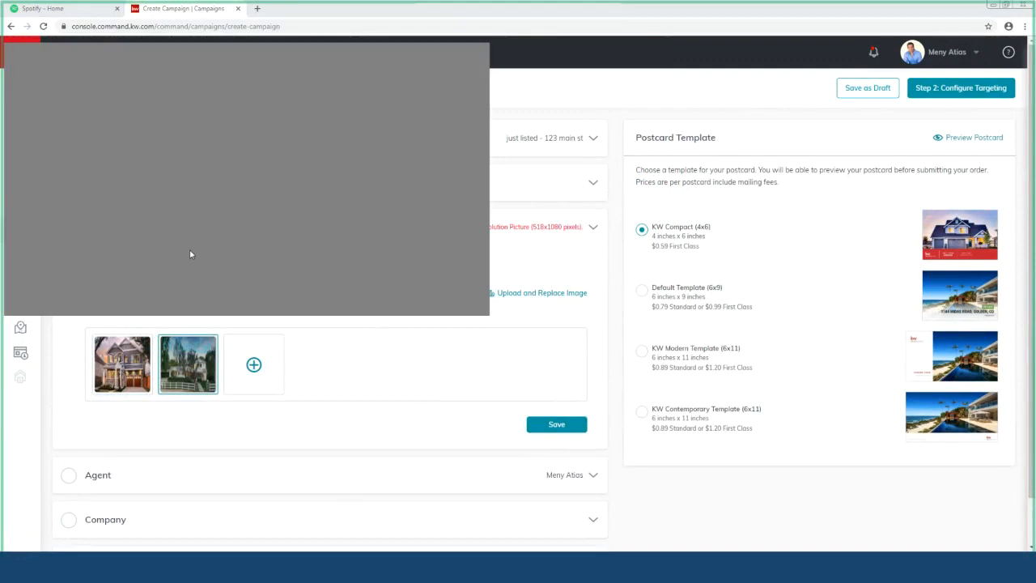
left_click(388, 311)
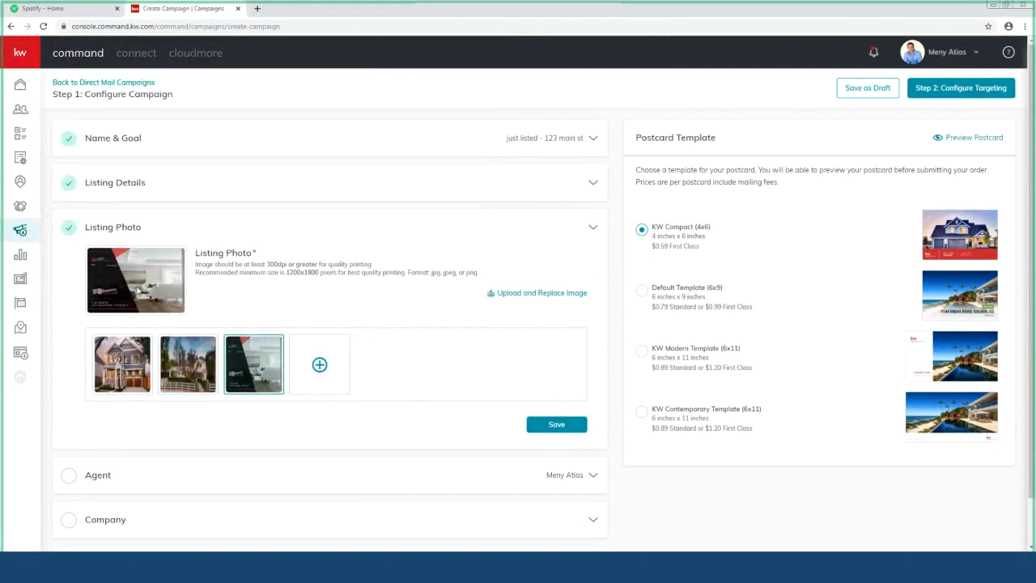
left_click(557, 426)
Step: Retype the agent's phone number in (xxx) xxx-xxxx format and save the Agent details
left_click(588, 277)
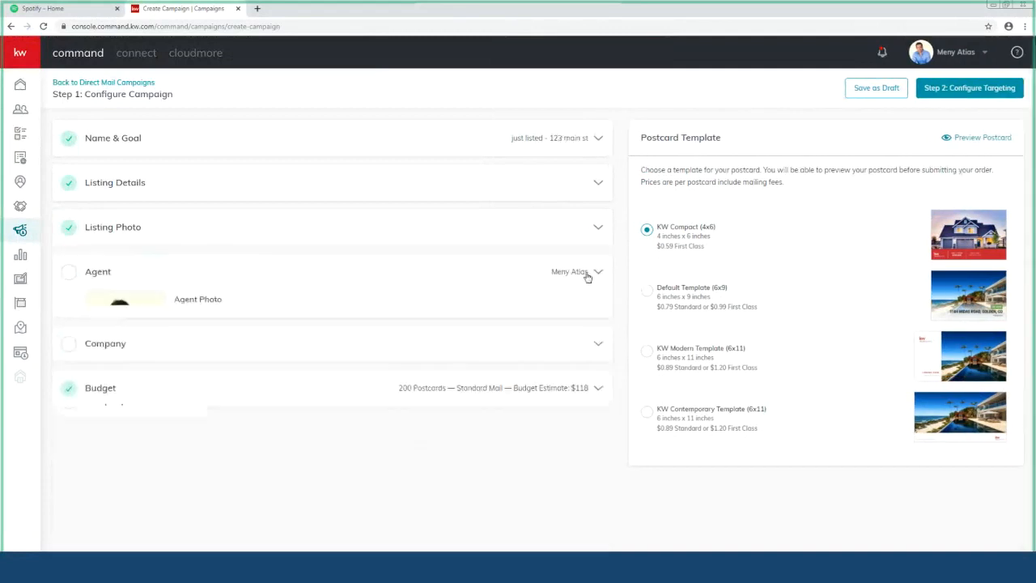
scroll(312, 355, "down", 2)
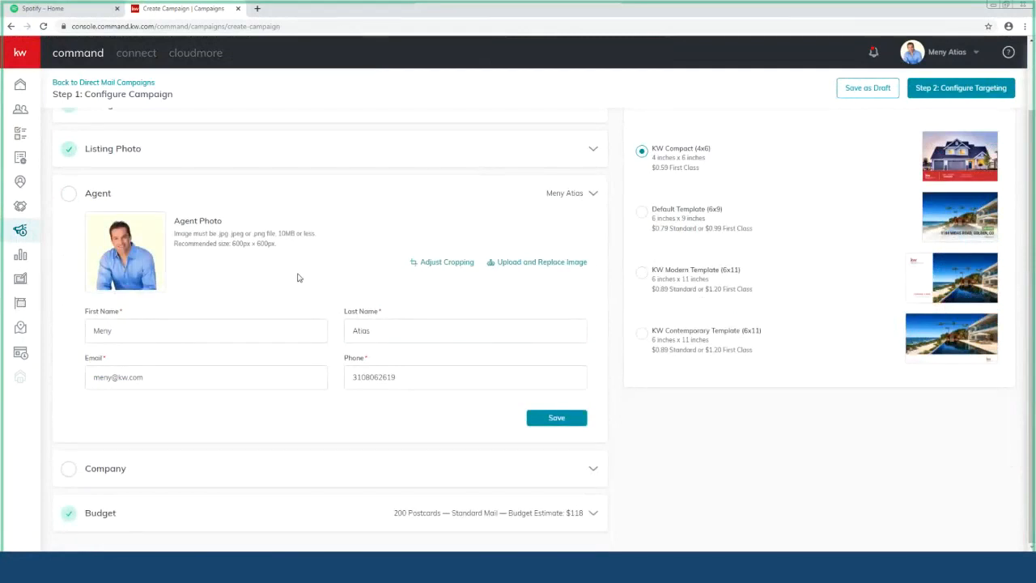
left_click(553, 421)
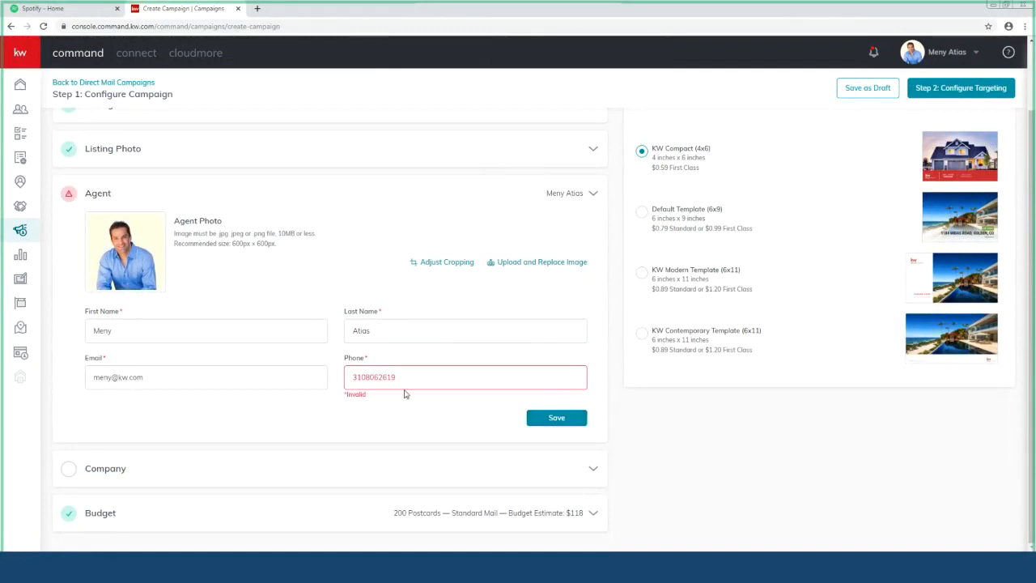
double_click(407, 378)
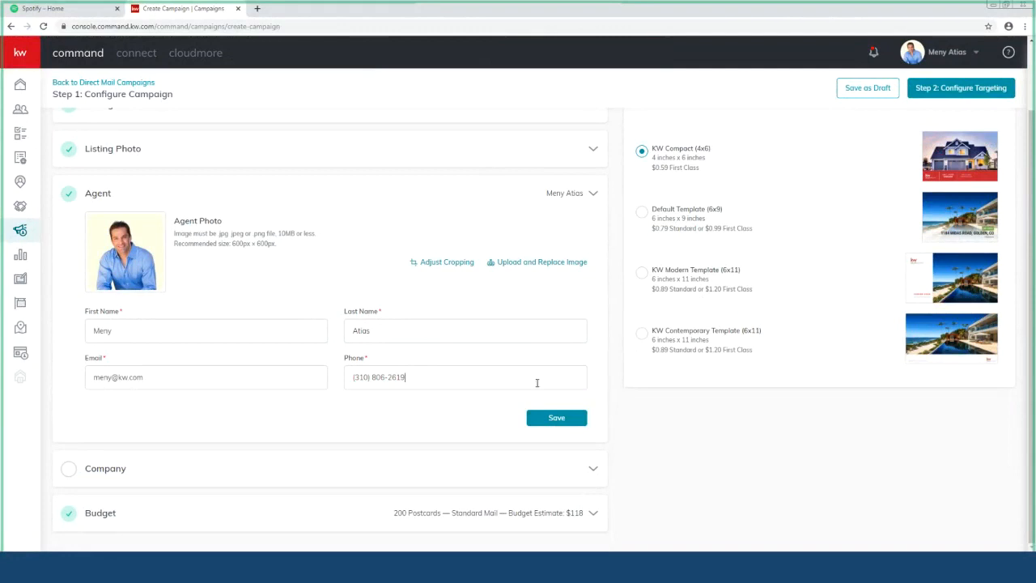
left_click(576, 417)
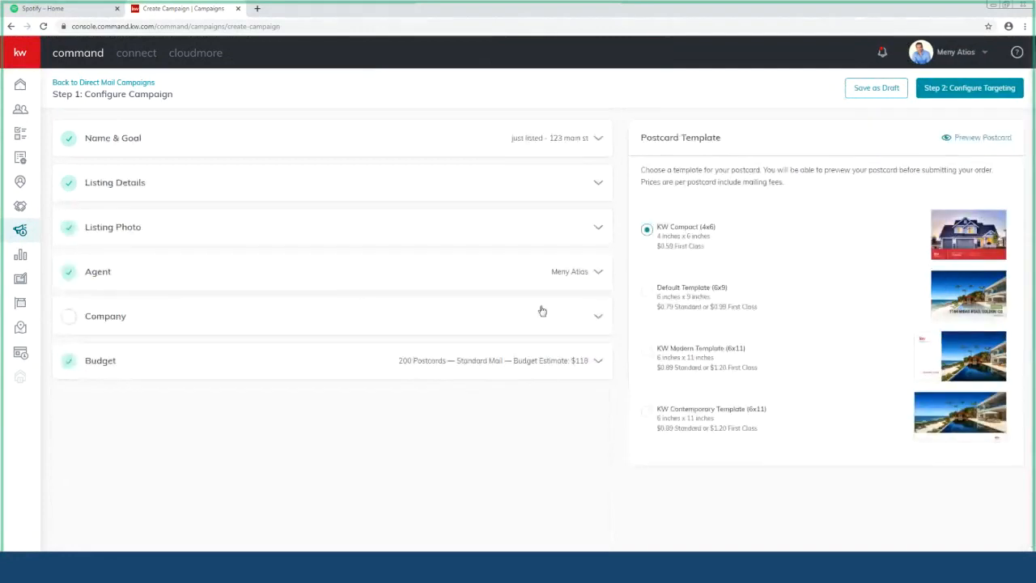
Step: Upload an image as the company logo
left_click(596, 320)
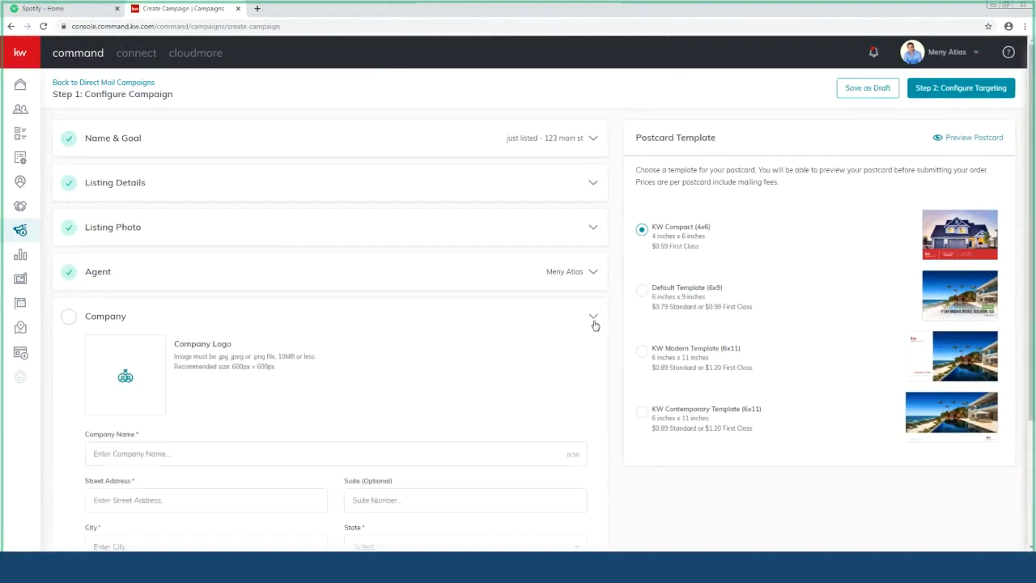
scroll(453, 344, "down", 2)
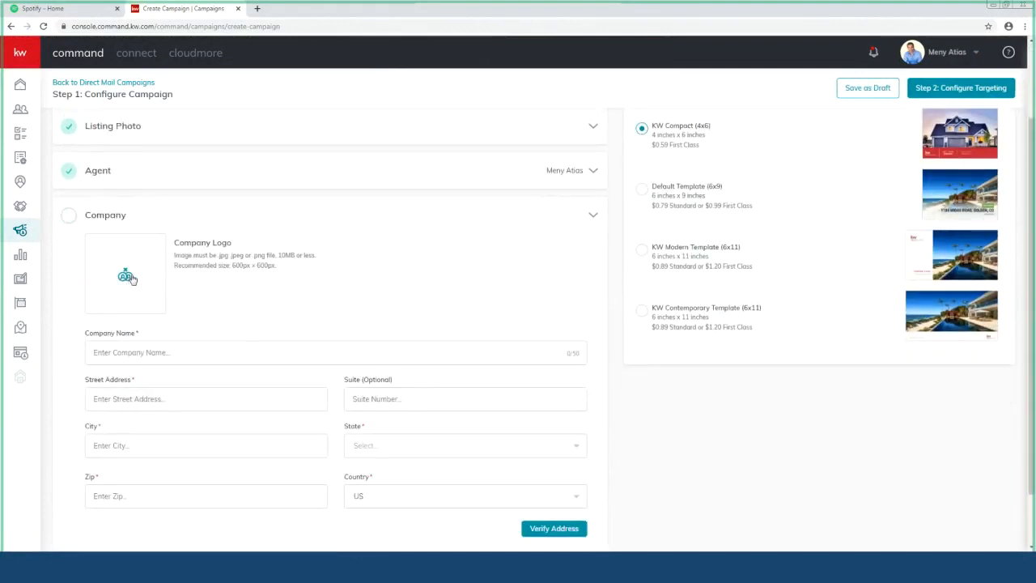
left_click(126, 276)
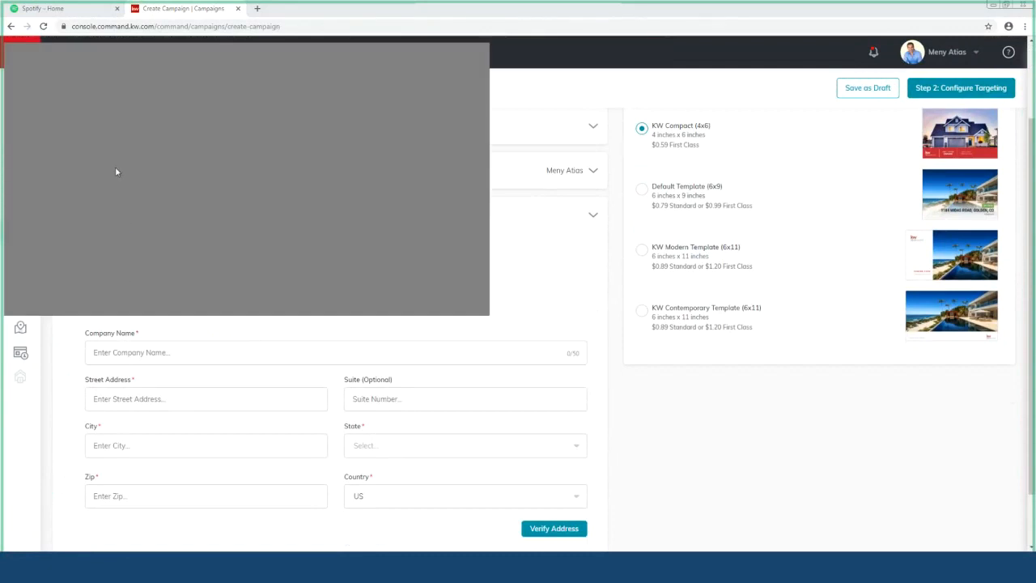
left_click(412, 299)
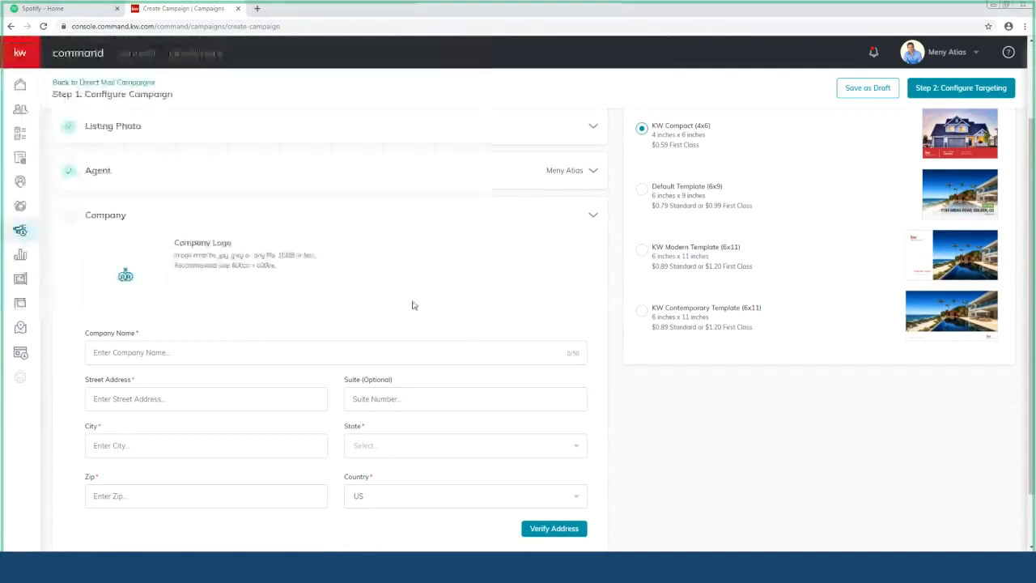
Step: Autofill the Keller Williams company address, set State to CA, and confirm the verified address
left_click(199, 353)
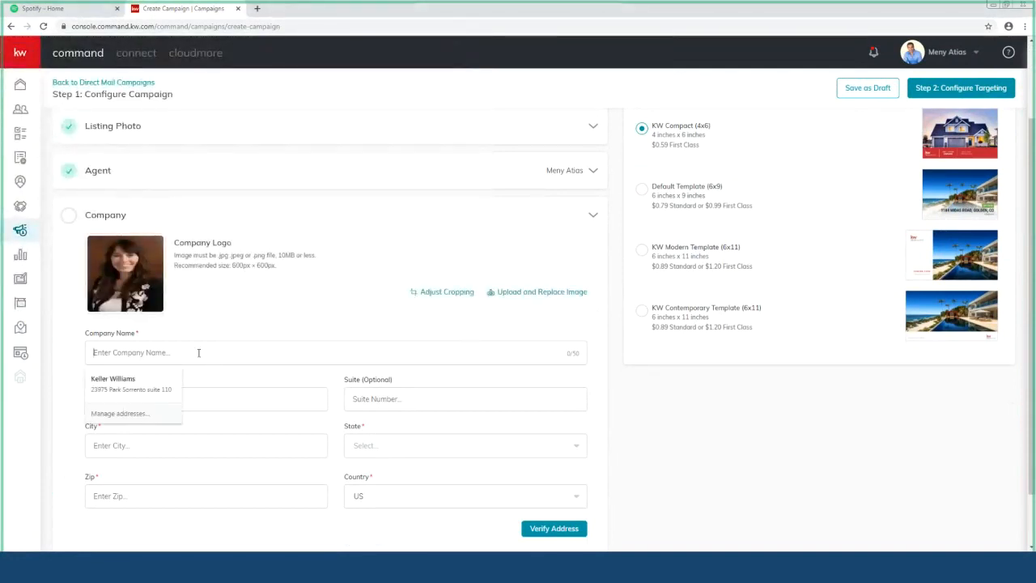
left_click(138, 379)
scroll(317, 358, "down", 1)
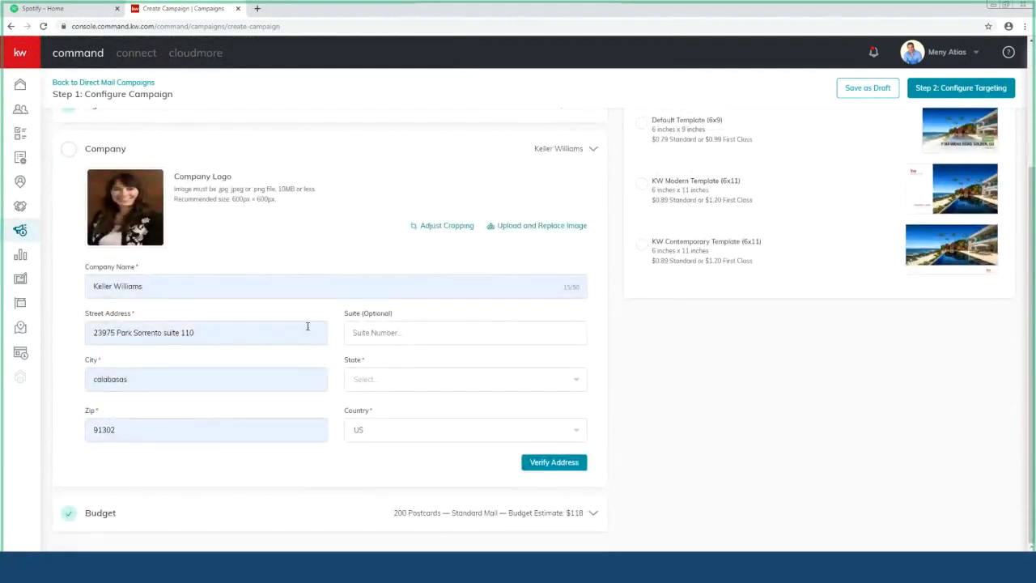
left_click(402, 382)
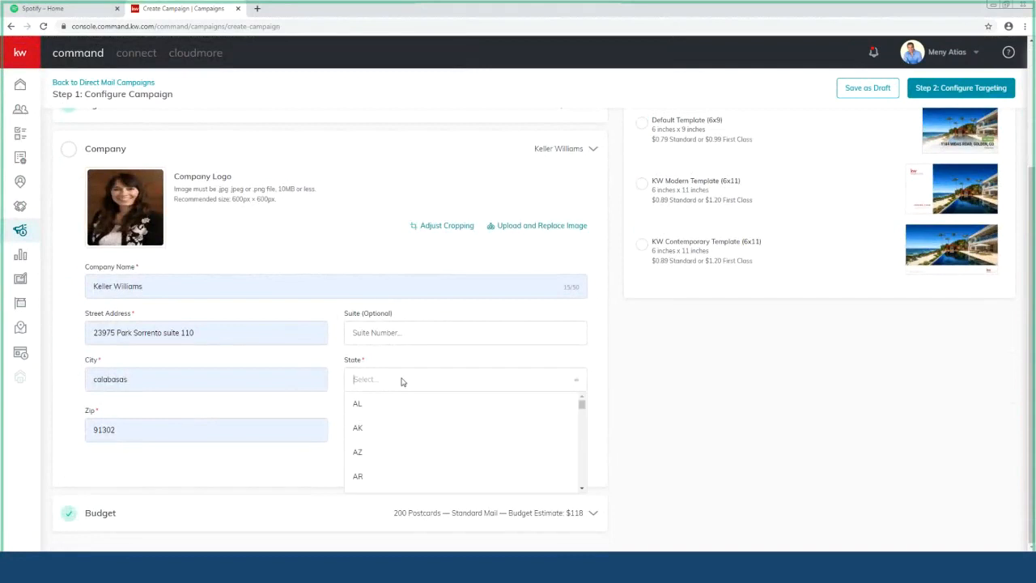
scroll(380, 463, "down", 1)
left_click(378, 455)
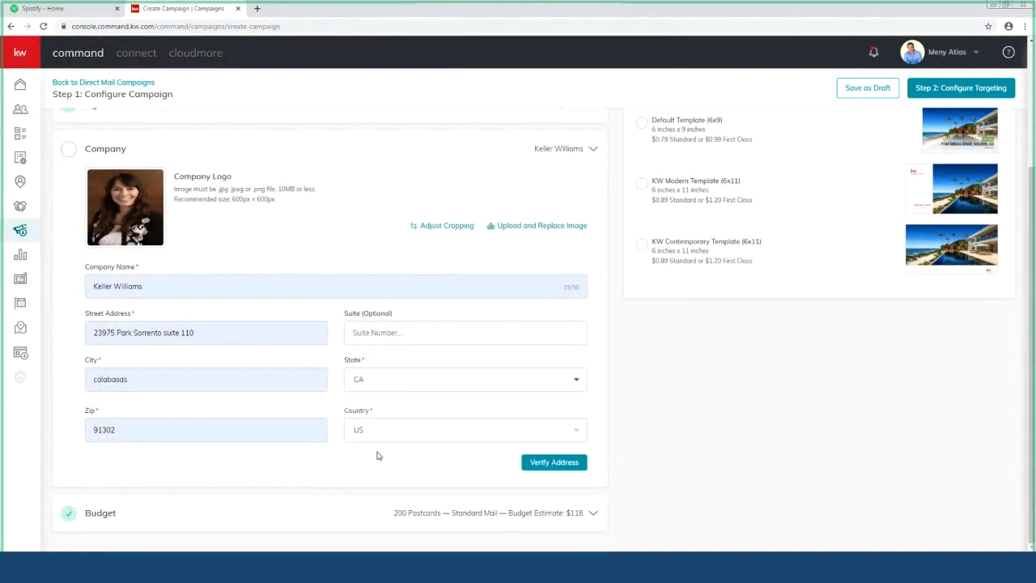
left_click(524, 463)
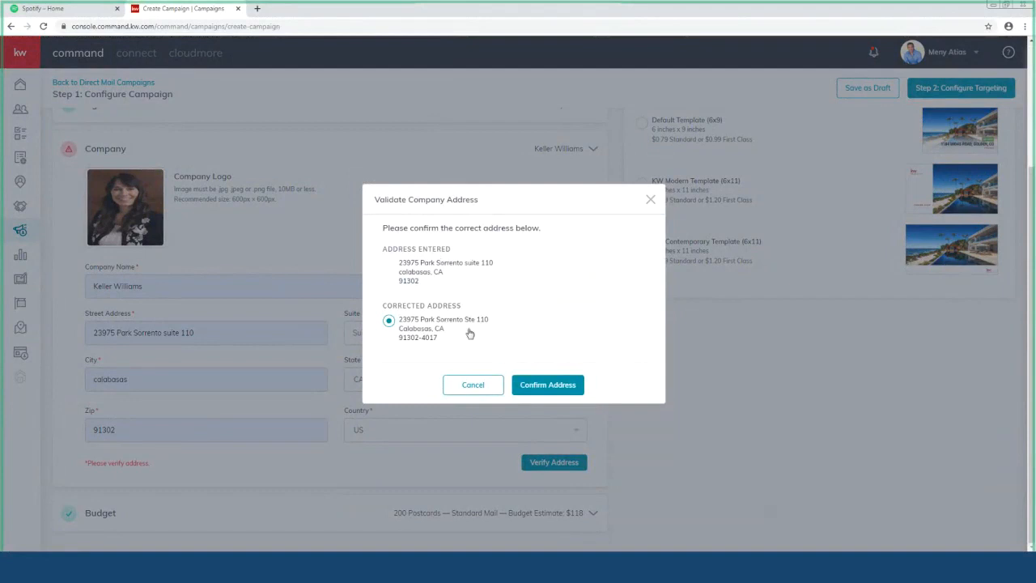
left_click(562, 386)
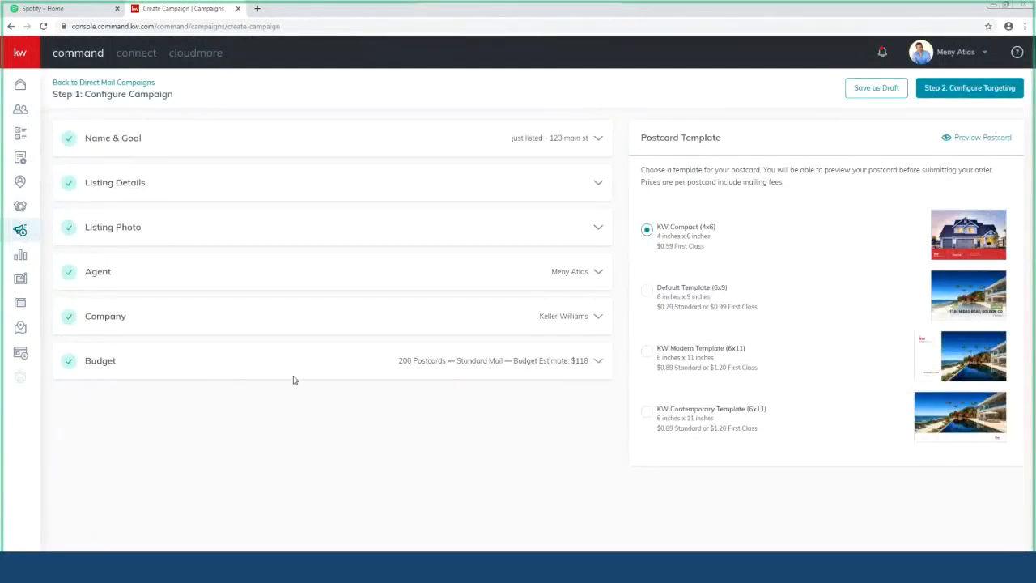
Step: Set Postcard Quantity to 100 on the Default Template (6x9) and save the $79.00 budget
left_click(539, 366)
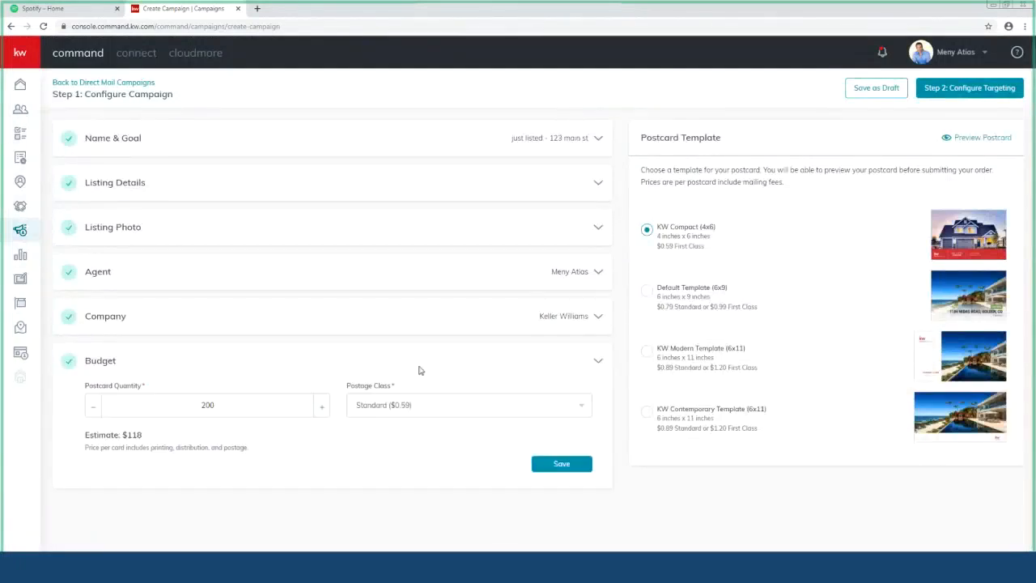
double_click(209, 405)
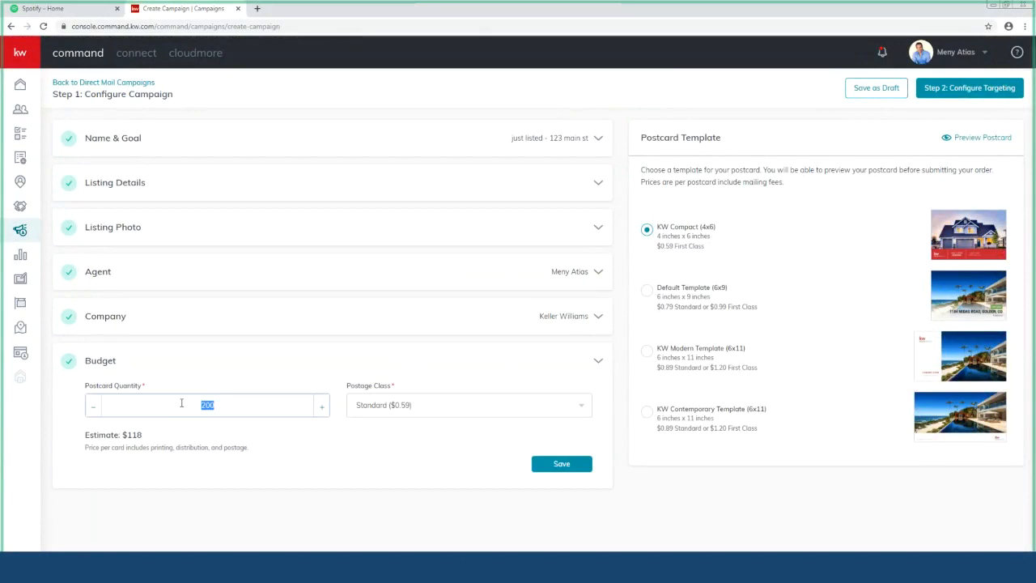
type("50")
left_click(647, 290)
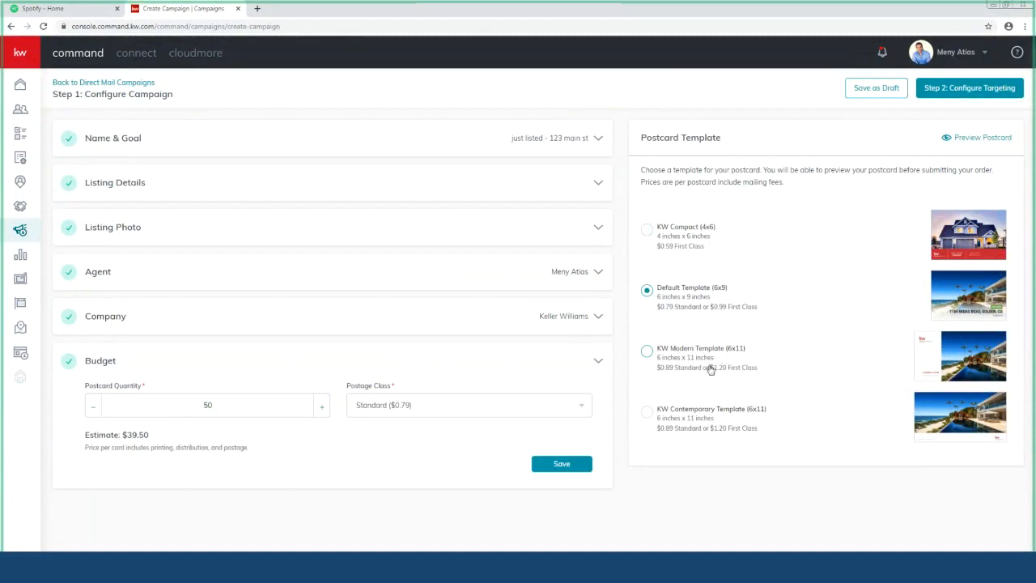
left_click(647, 354)
left_click(648, 291)
left_click(163, 411)
type("100")
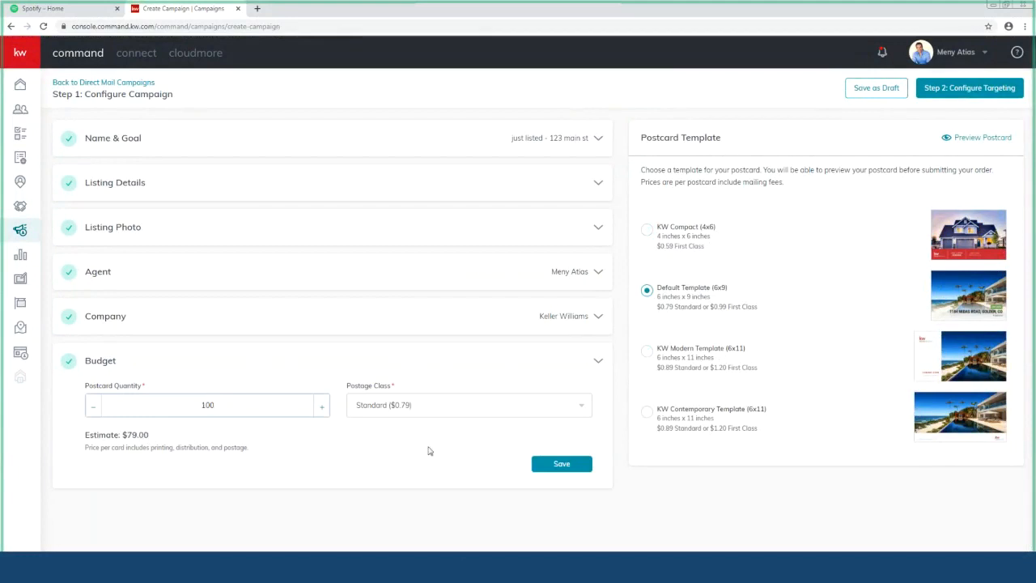
left_click(538, 465)
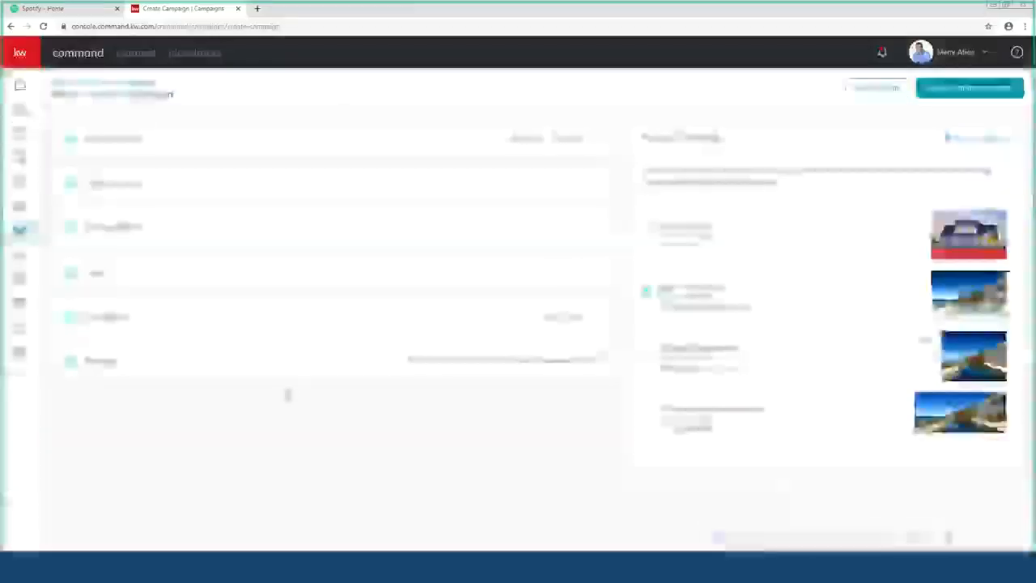
Step: Create the campaign, then leave the targeting step for the Direct Mail campaigns list
left_click(979, 89)
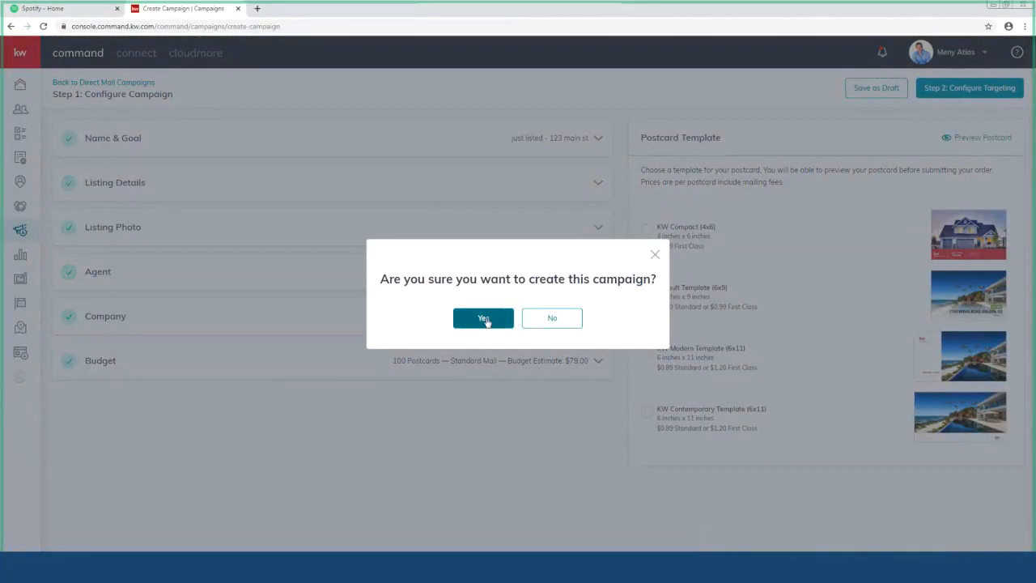
left_click(484, 319)
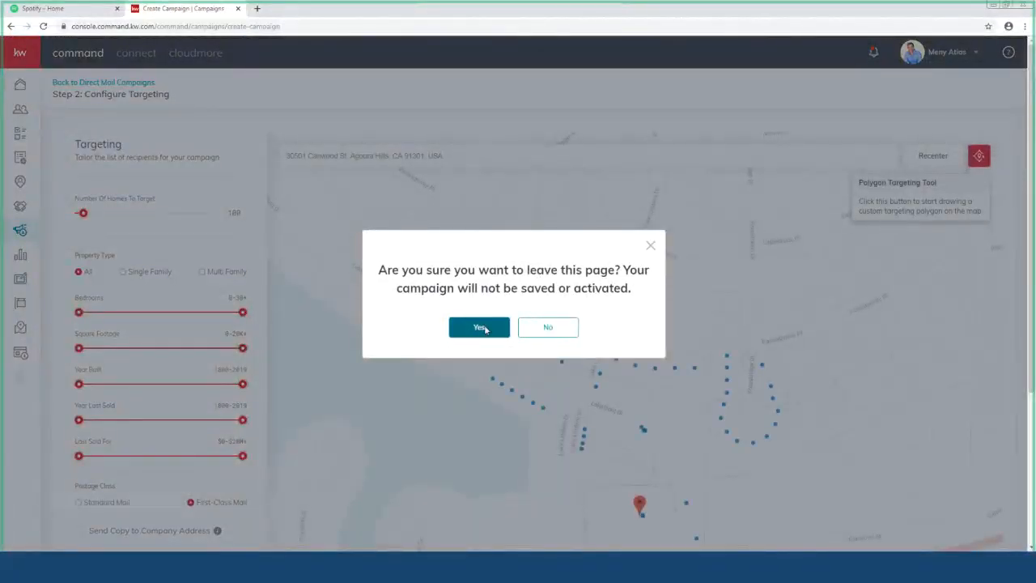
left_click(480, 328)
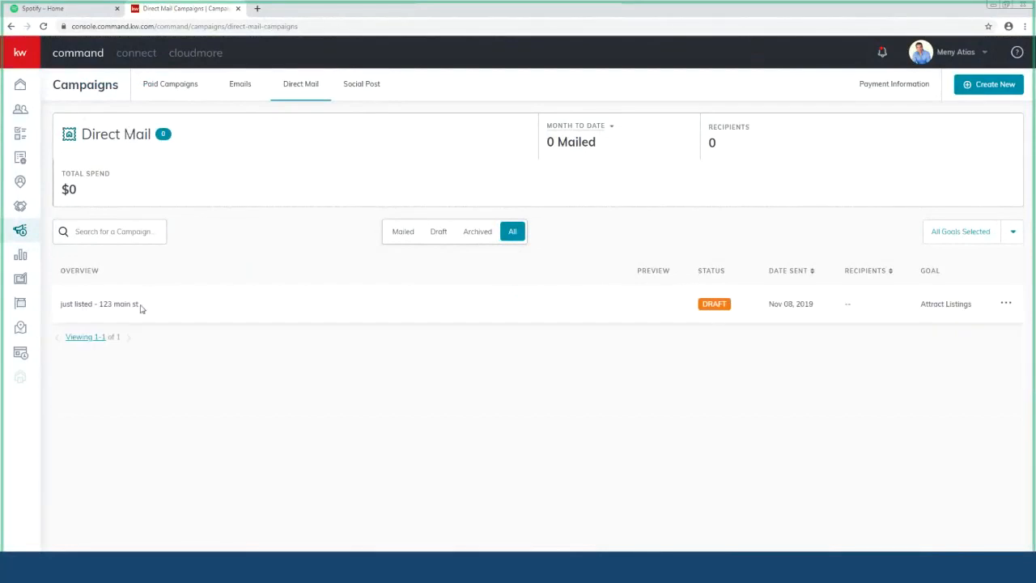
Step: Edit the 'just listed - 123 main st' draft and review its Step 2 targeting form
left_click(1006, 304)
left_click(941, 283)
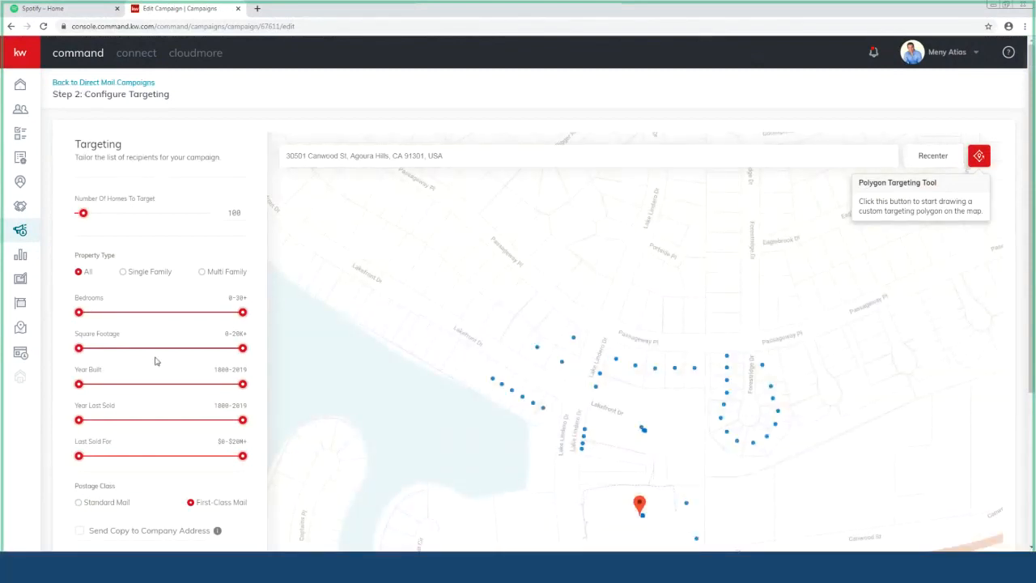
scroll(124, 467, "down", 3)
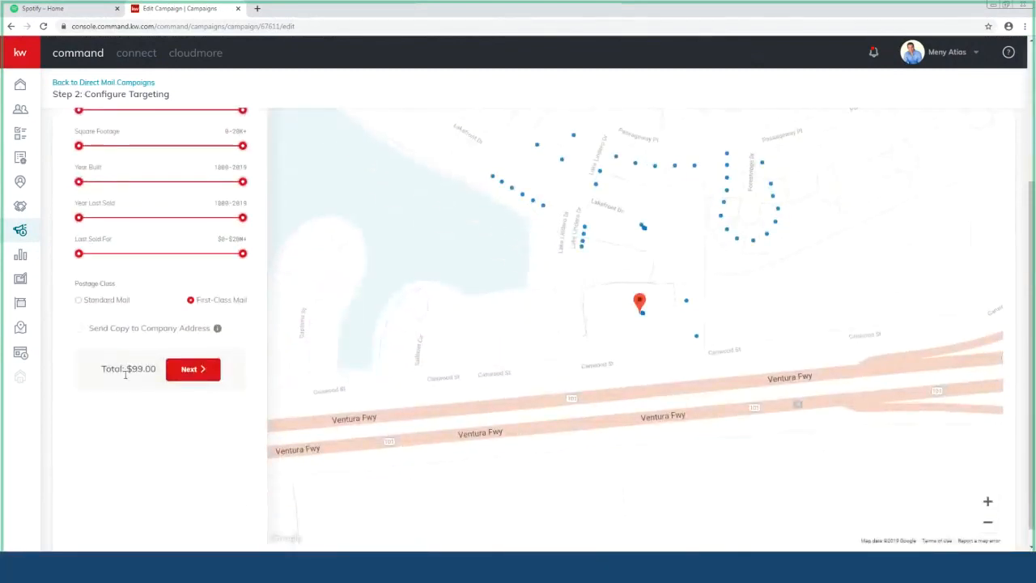
scroll(156, 408, "down", 1)
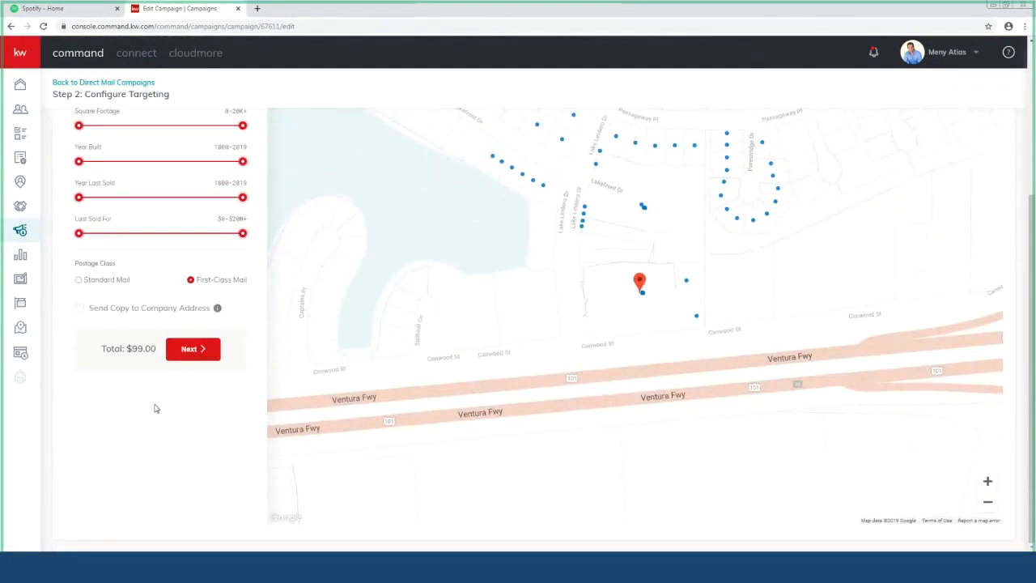
scroll(156, 408, "up", 3)
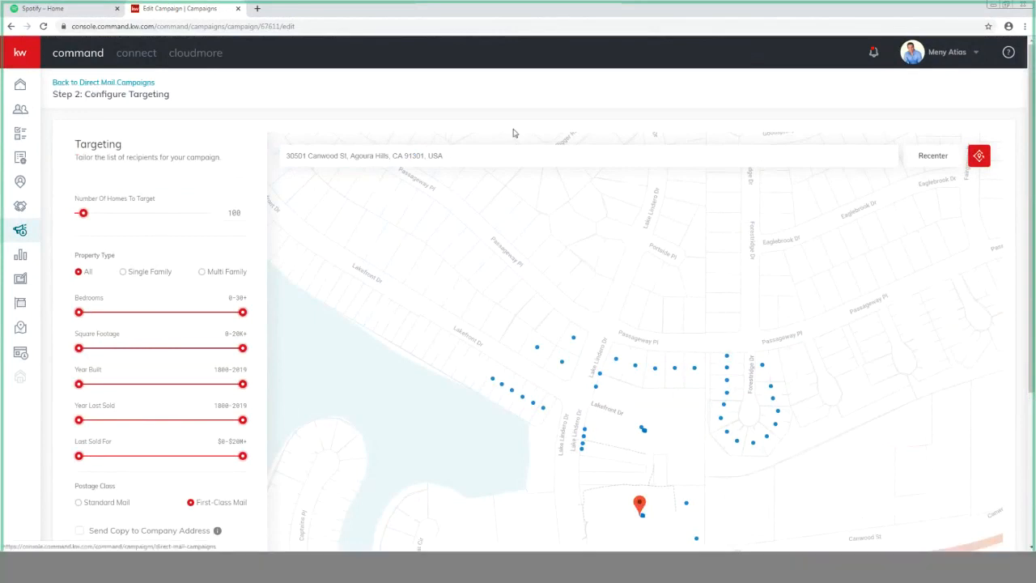
left_click(82, 89)
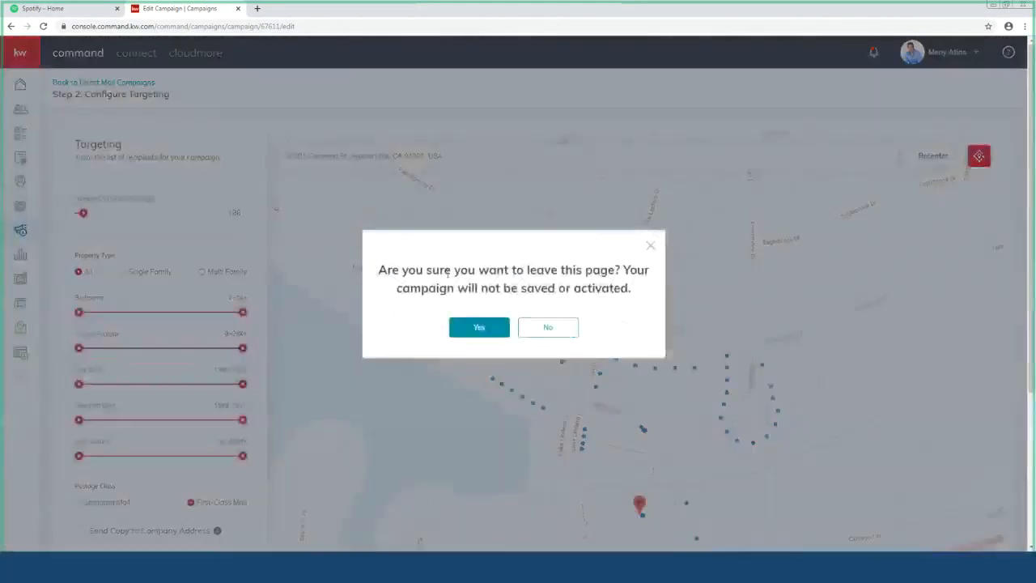
left_click(479, 328)
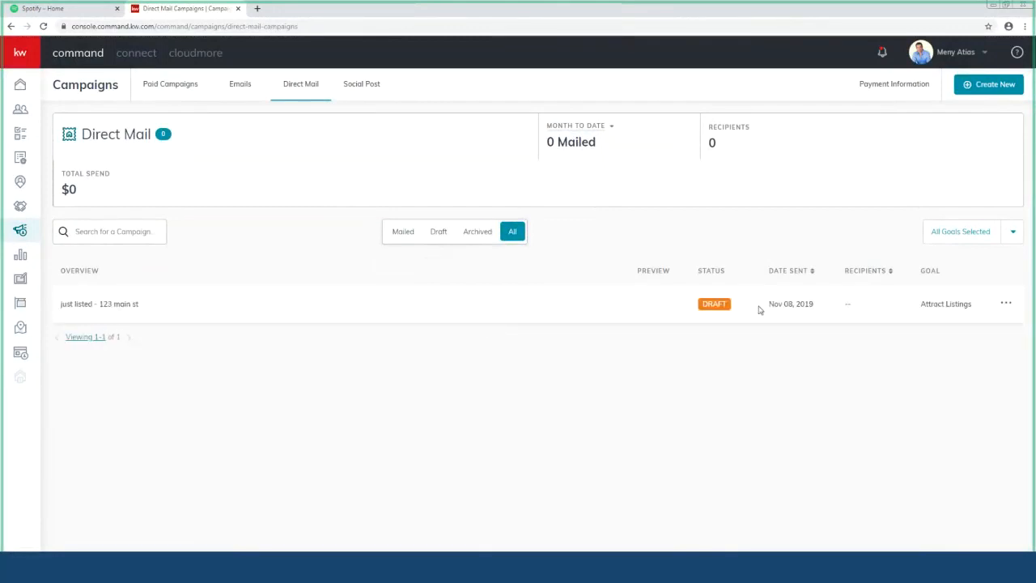
left_click(1007, 304)
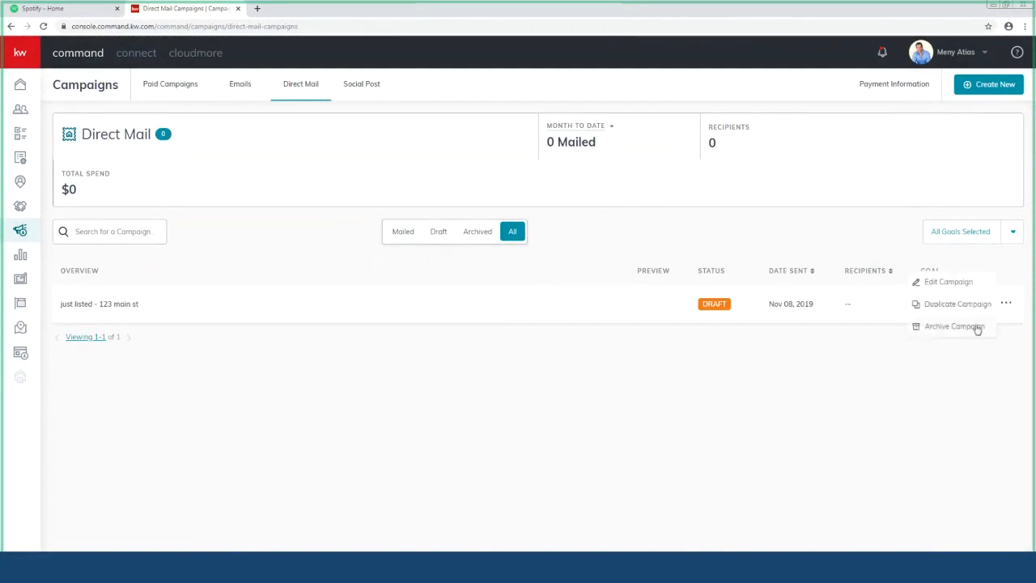
left_click(947, 284)
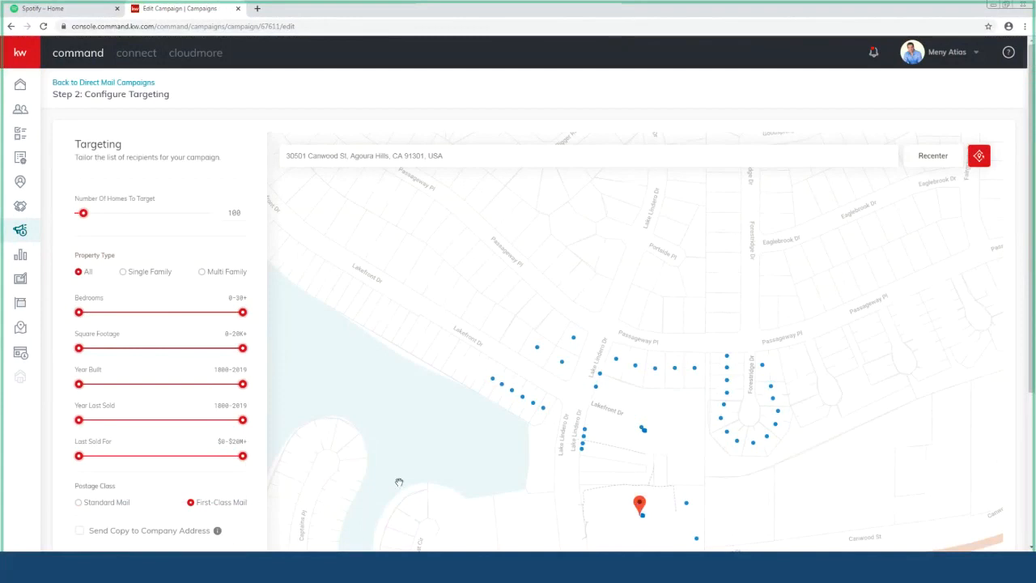
Step: Zoom the map out one level and pan to recenter the targeted homes
scroll(386, 456, "down", 1)
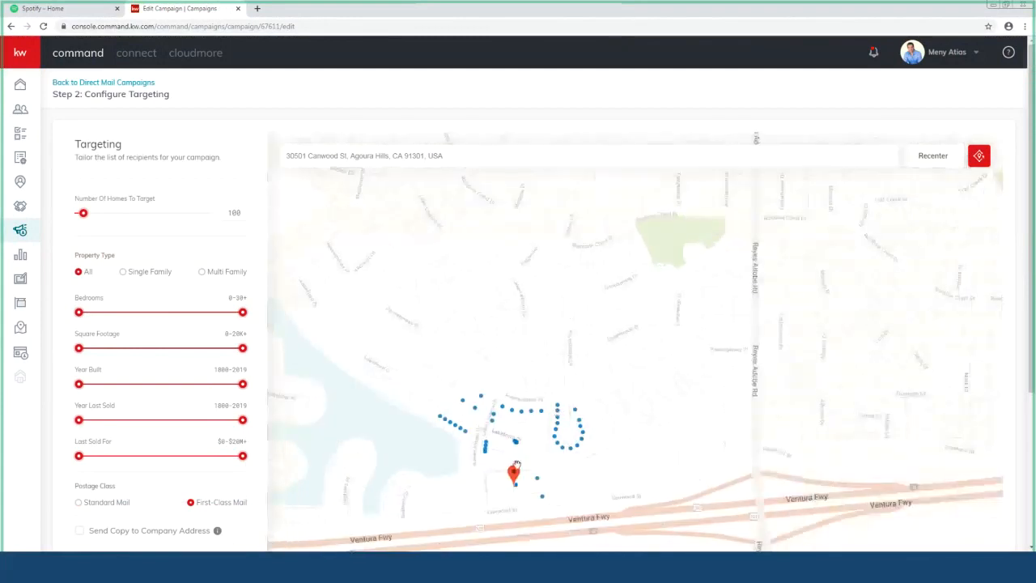
left_click_drag(569, 470, 618, 370)
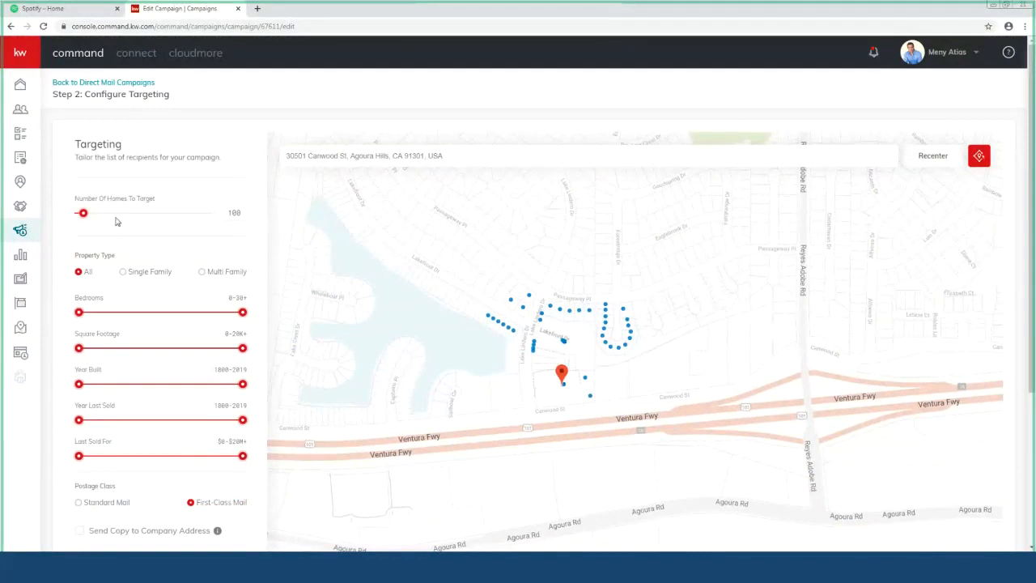
Step: Adjust the Number Of Homes To Target slider, inspect a map dot, and settle on 264
left_click_drag(82, 214, 95, 219)
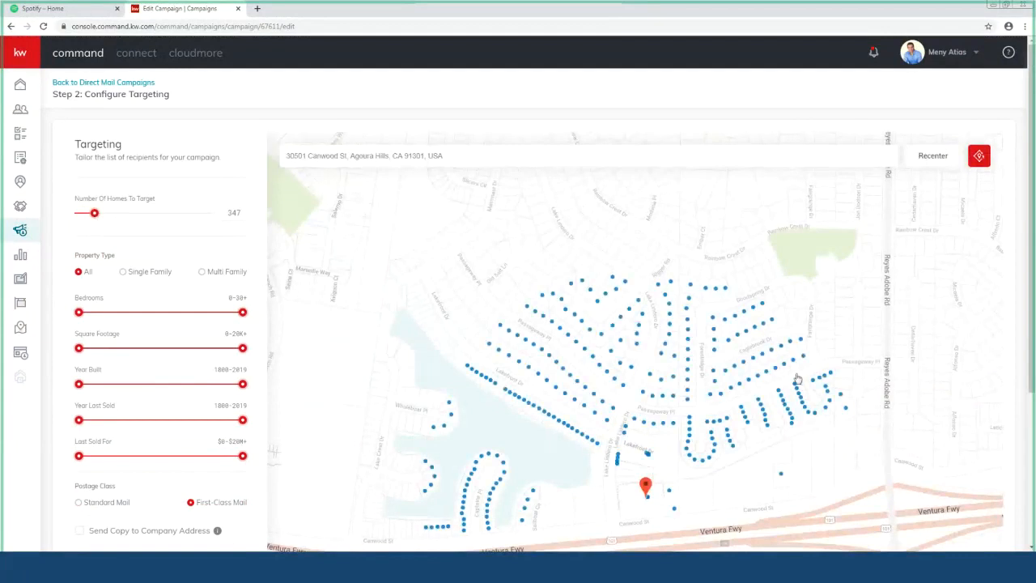
mouse_move(779, 369)
left_click_drag(94, 215, 83, 224)
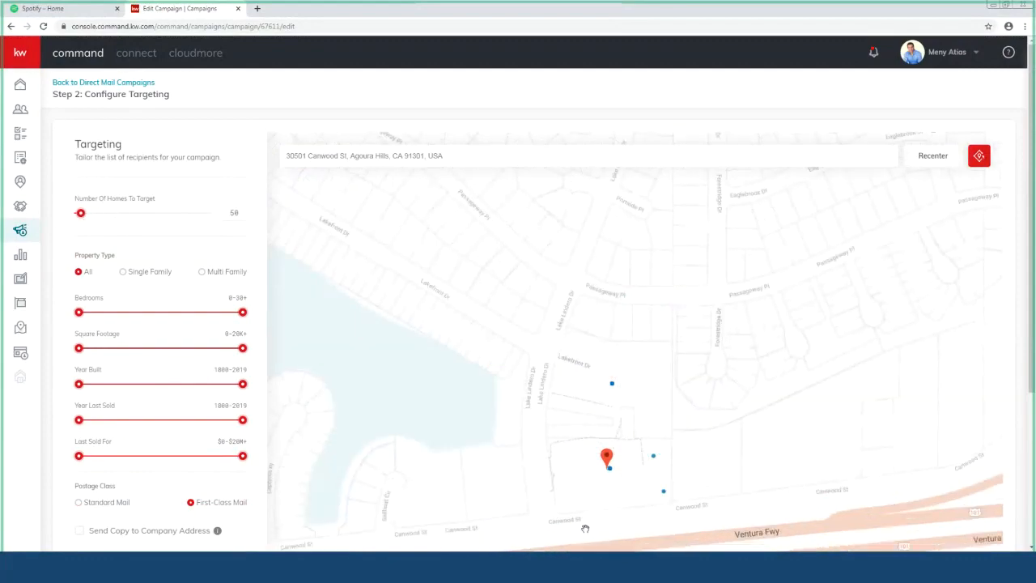
left_click(653, 456)
left_click_drag(84, 217, 90, 215)
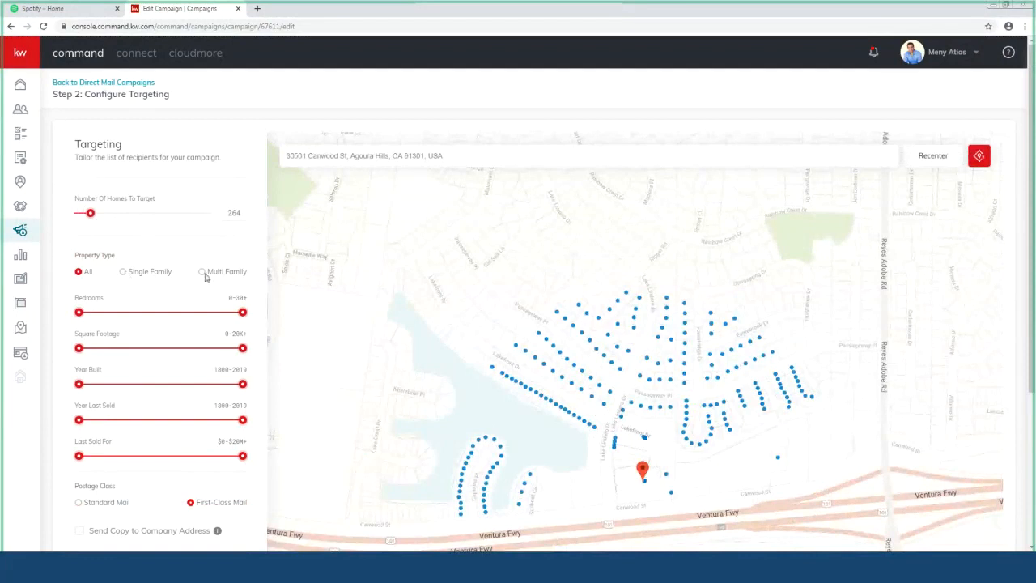
Step: Limit targeting to Single Family properties and set the homes slider to 100
left_click(124, 274)
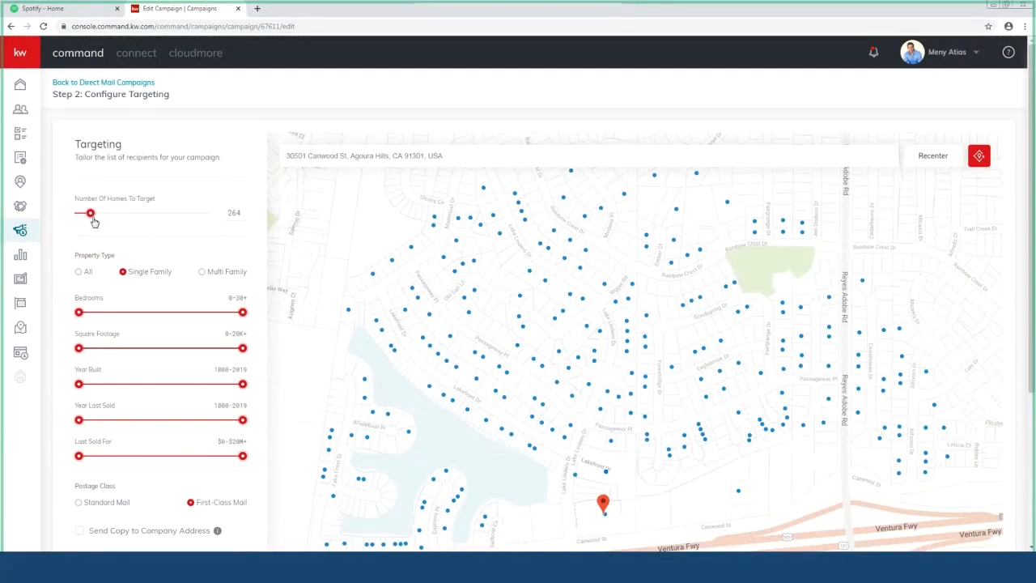
left_click_drag(94, 222, 84, 220)
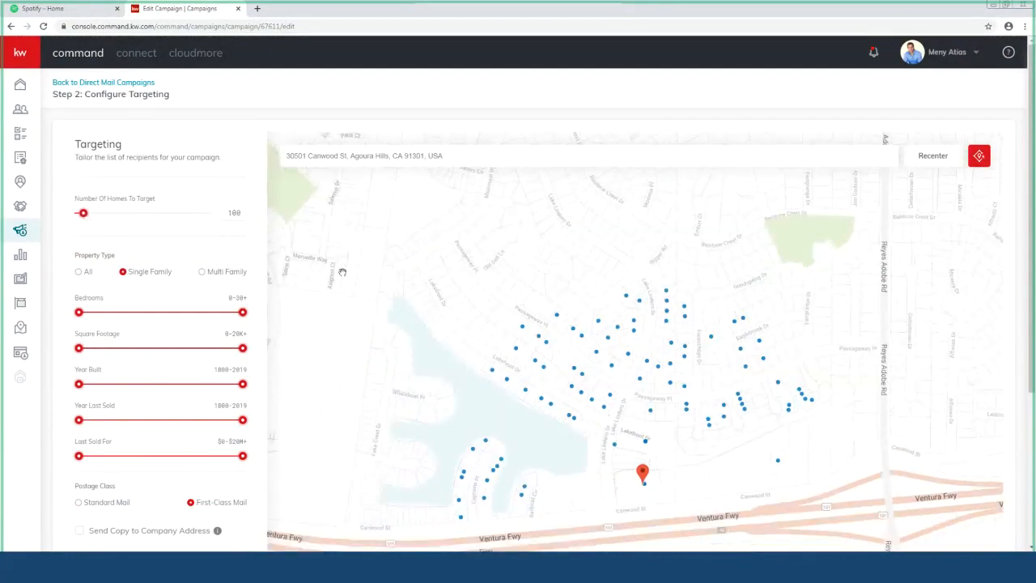
left_click(202, 273)
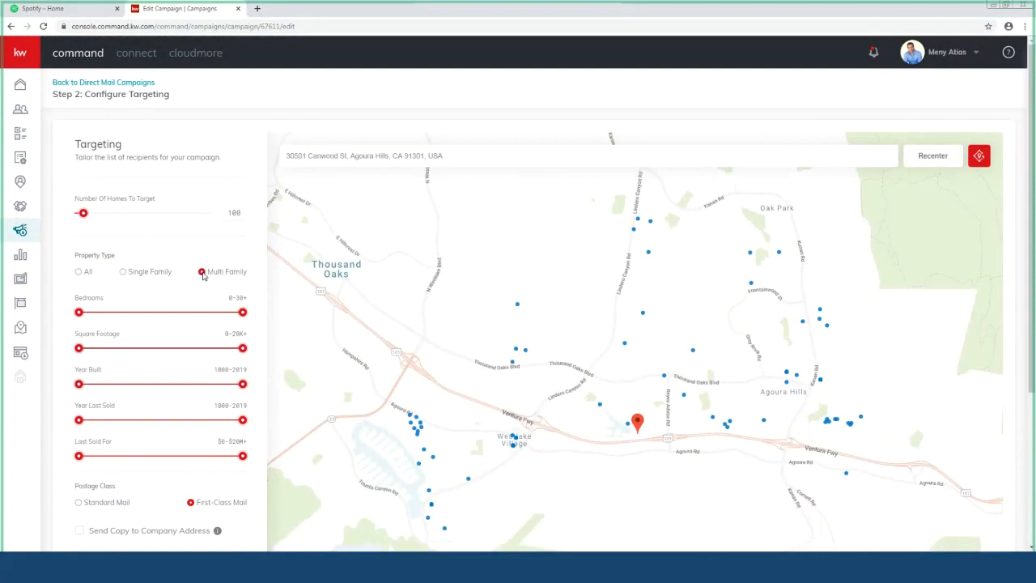
left_click(124, 274)
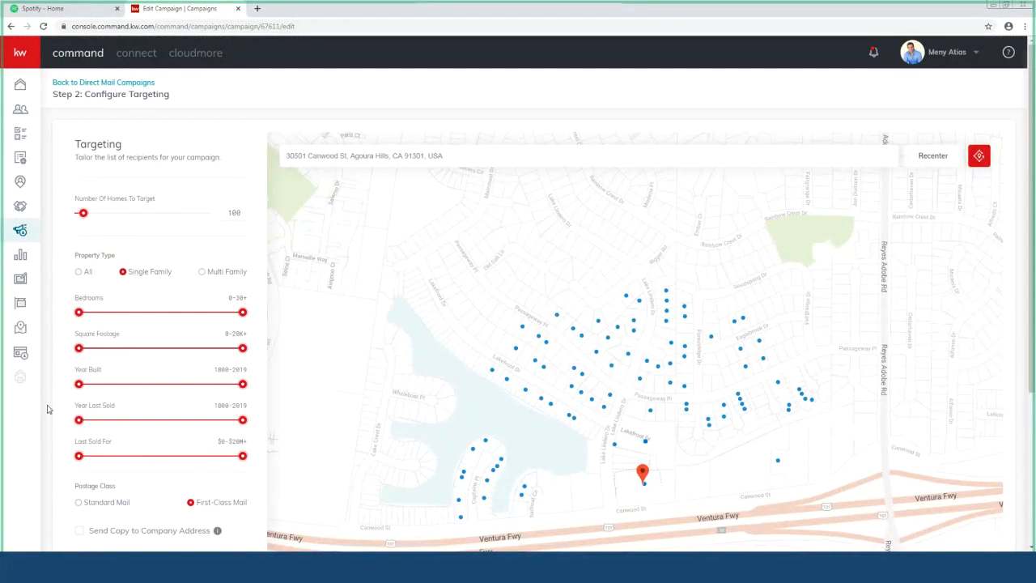
scroll(162, 324, "down", 1)
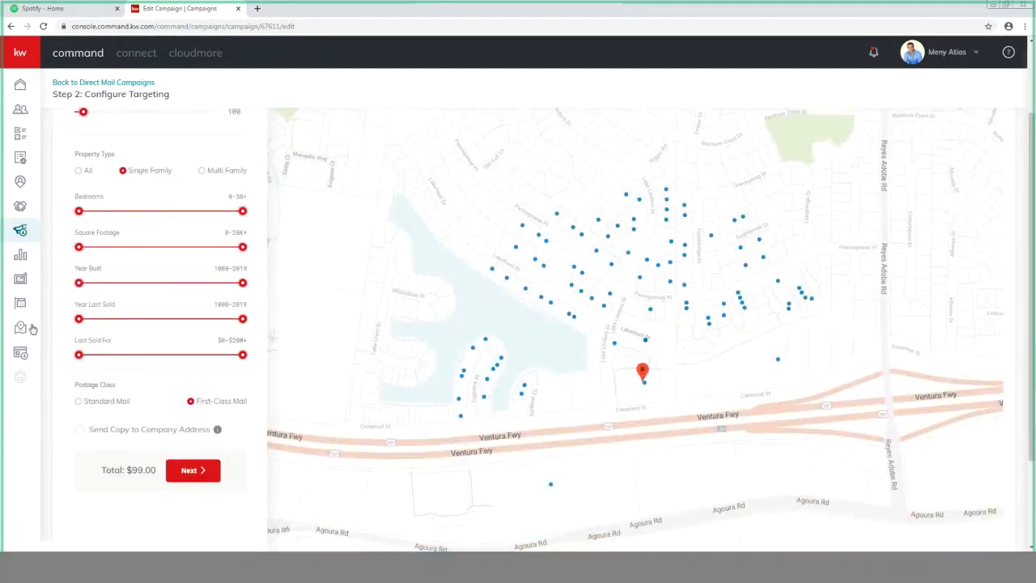
scroll(32, 327, "down", 1)
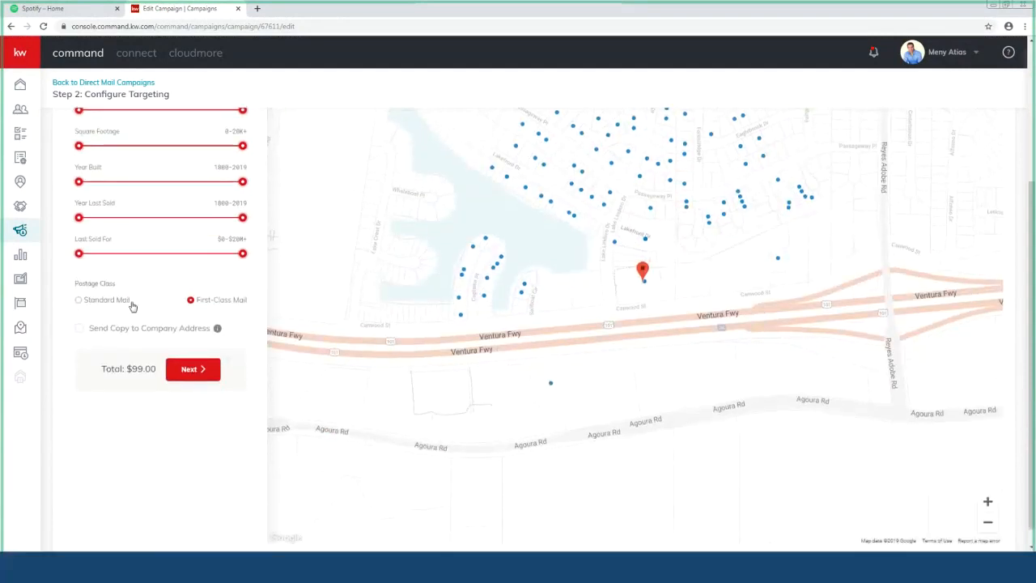
Step: Choose Standard Mail as the postage class
left_click(79, 301)
left_click(80, 330)
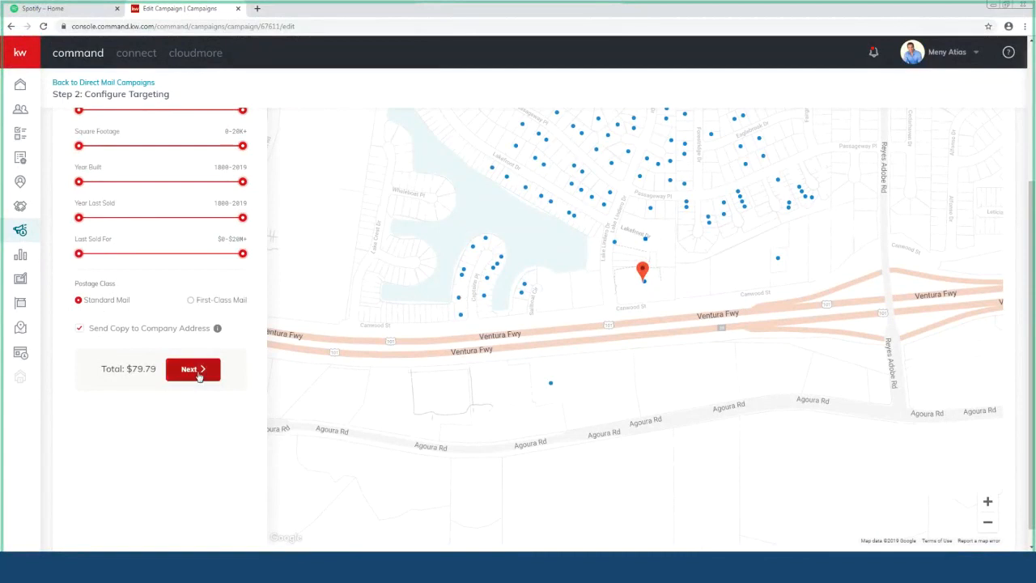
scroll(202, 426, "up", 2)
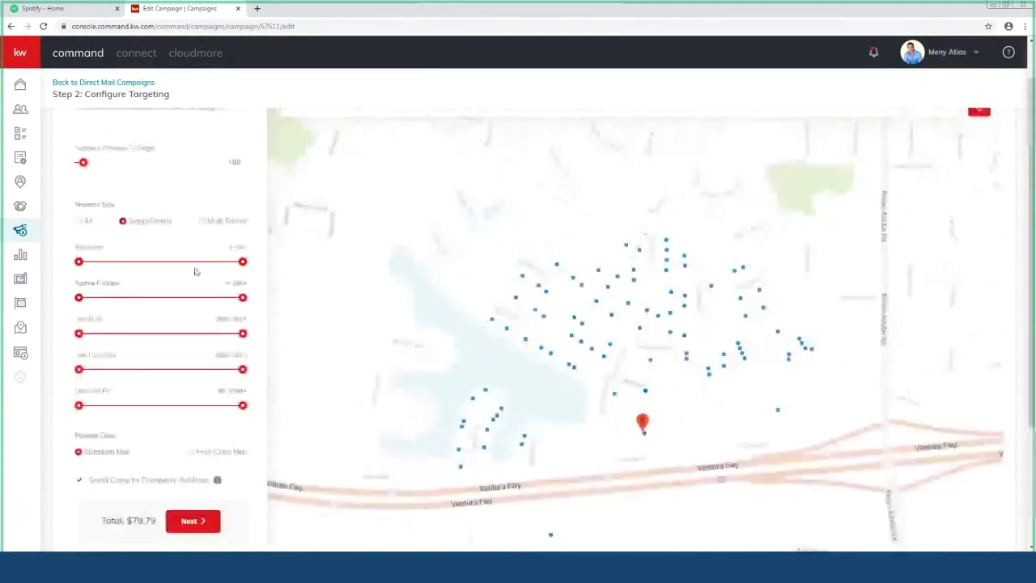
scroll(190, 255, "up", 1)
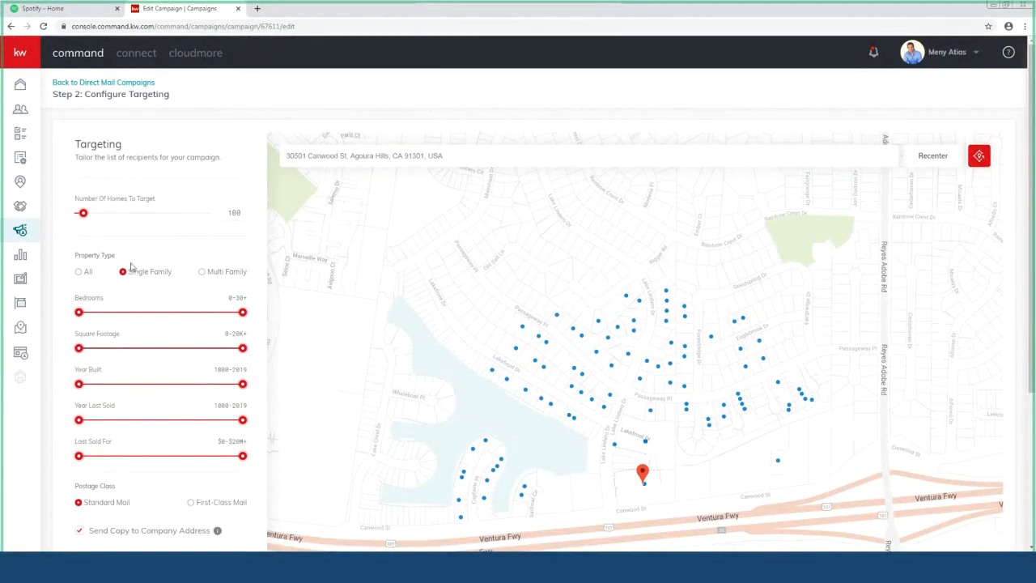
scroll(51, 269, "down", 3)
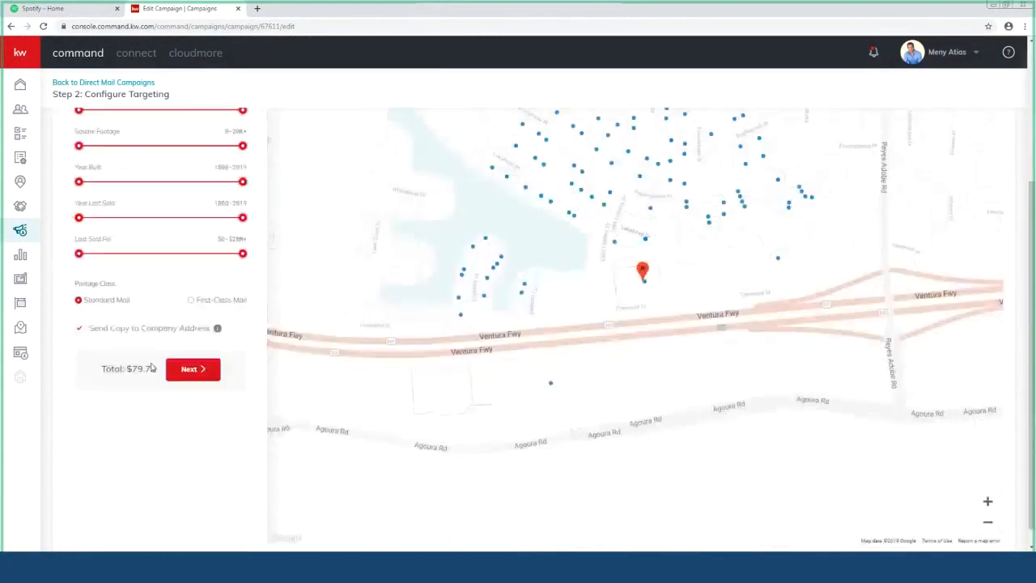
Step: Advance to Preview & Payment to see the postcard previews and $79.79 total
left_click(191, 377)
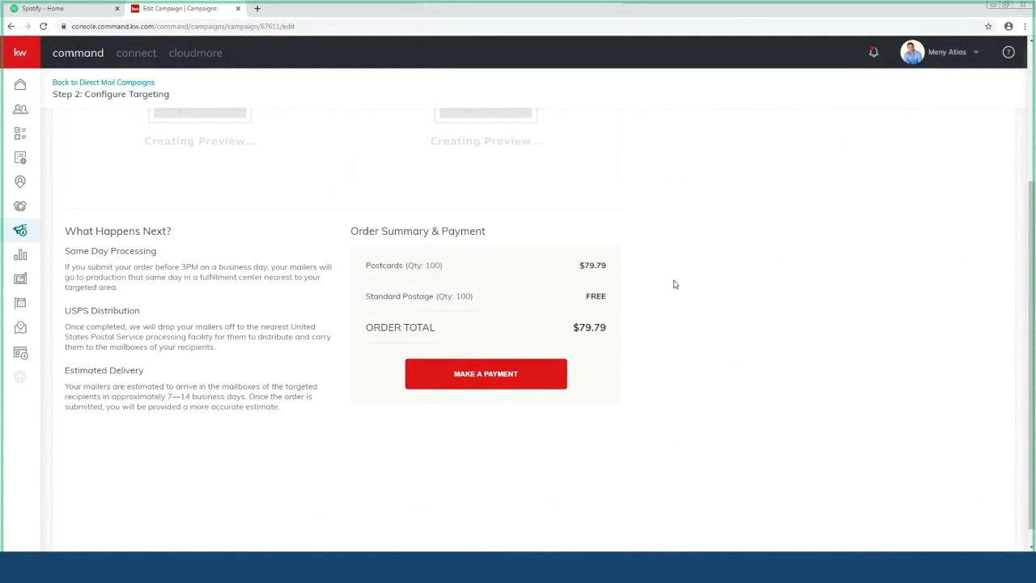
scroll(749, 278, "up", 3)
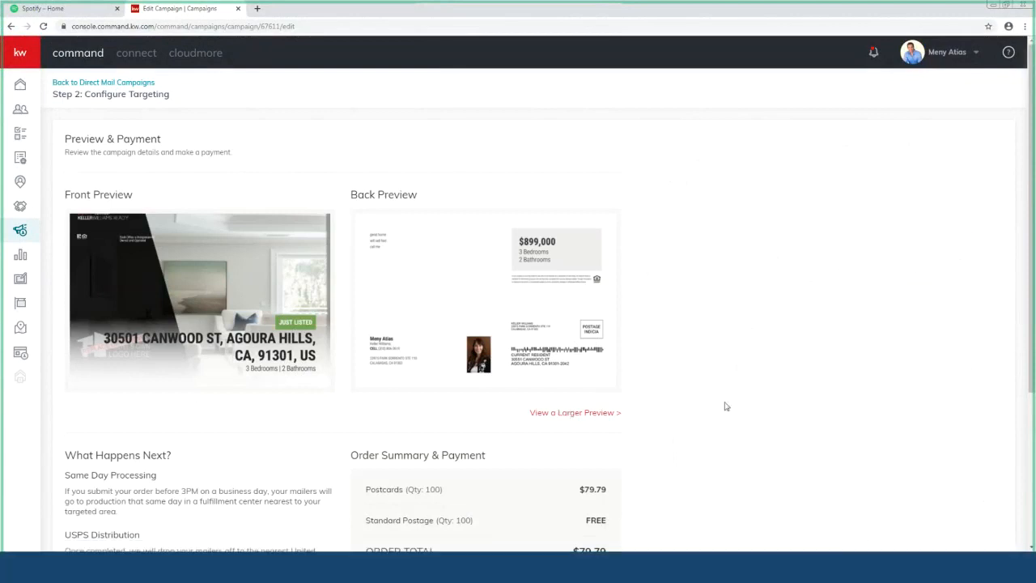
scroll(724, 408, "down", 1)
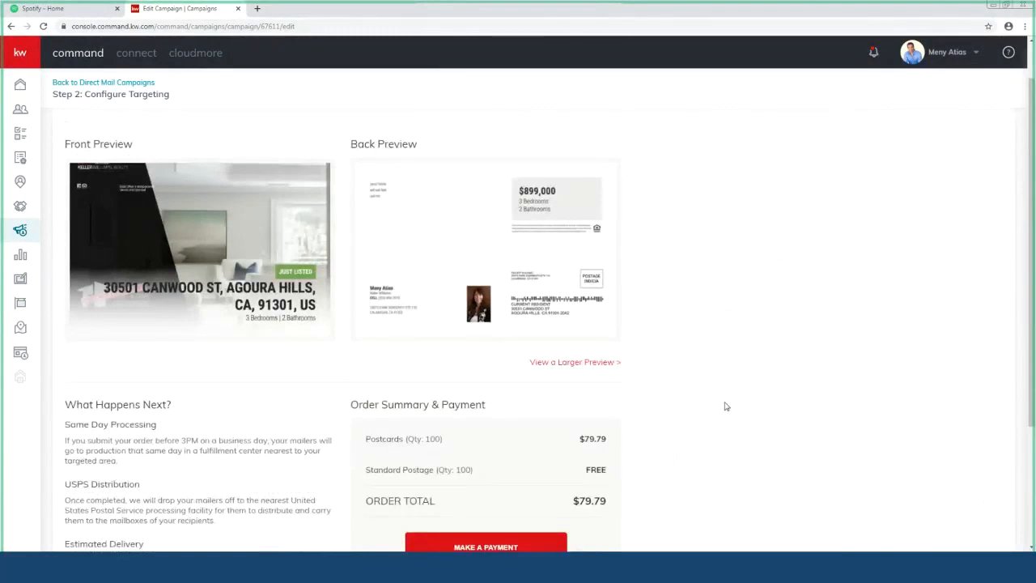
scroll(727, 406, "up", 1)
scroll(726, 405, "down", 1)
scroll(727, 406, "up", 1)
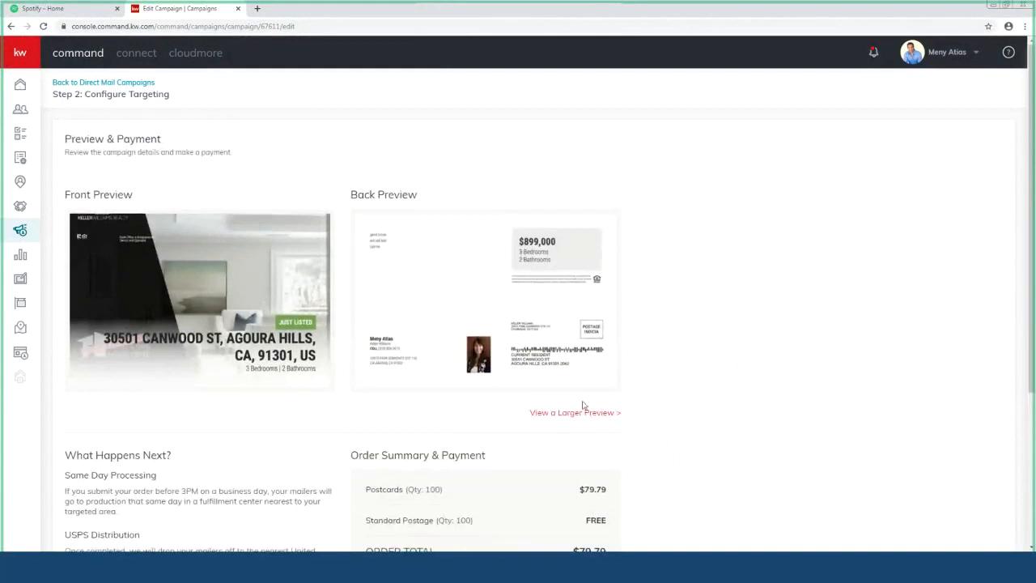
Step: Open the larger PDF preview of the postcard front and back and scroll through it
left_click(559, 413)
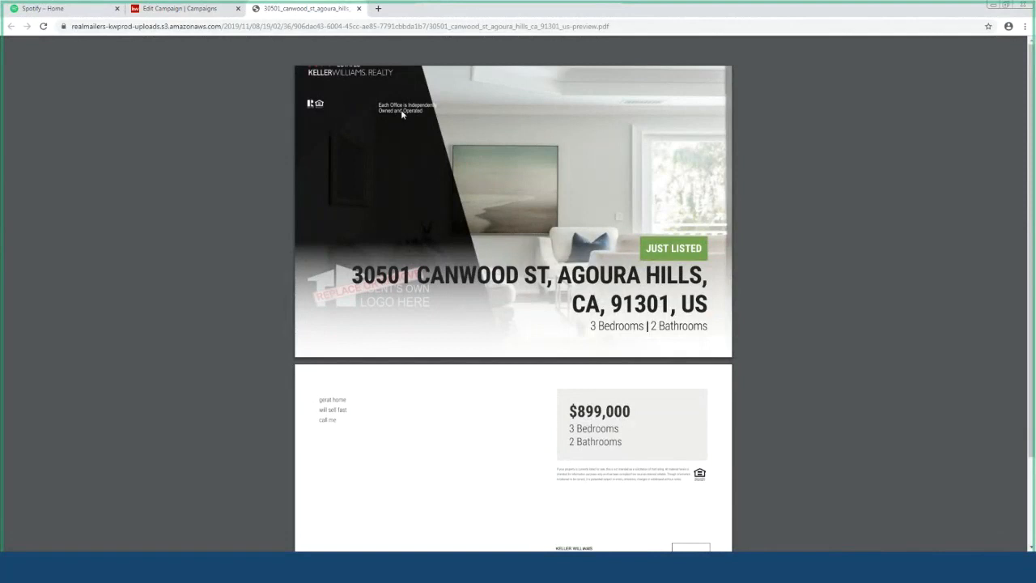
scroll(578, 380, "down", 1)
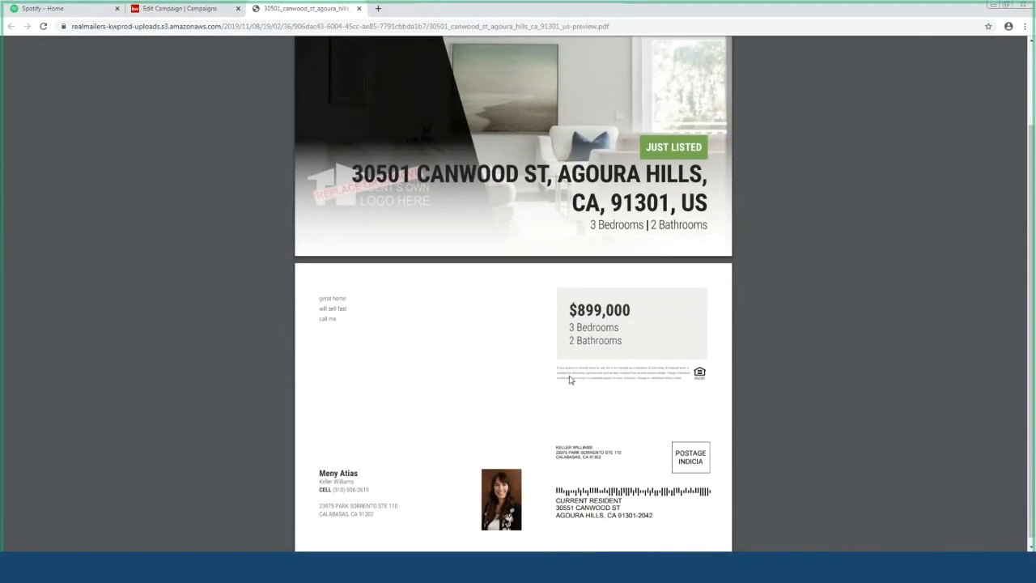
Step: Return to the 'Edit Campaign | Campaigns' tab and review the $79.79 order summary
left_click(177, 8)
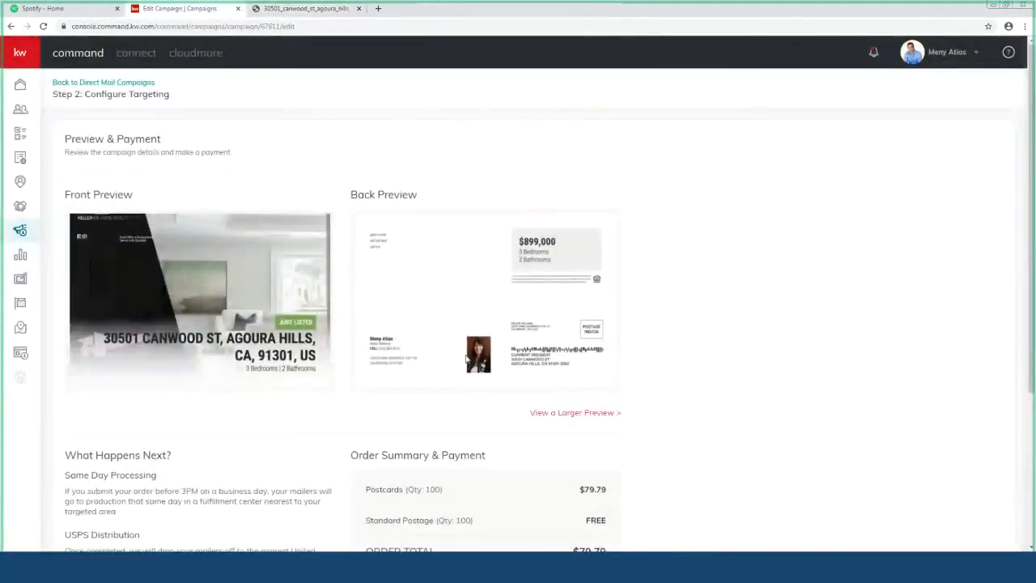
scroll(617, 369, "down", 1)
scroll(640, 369, "down", 2)
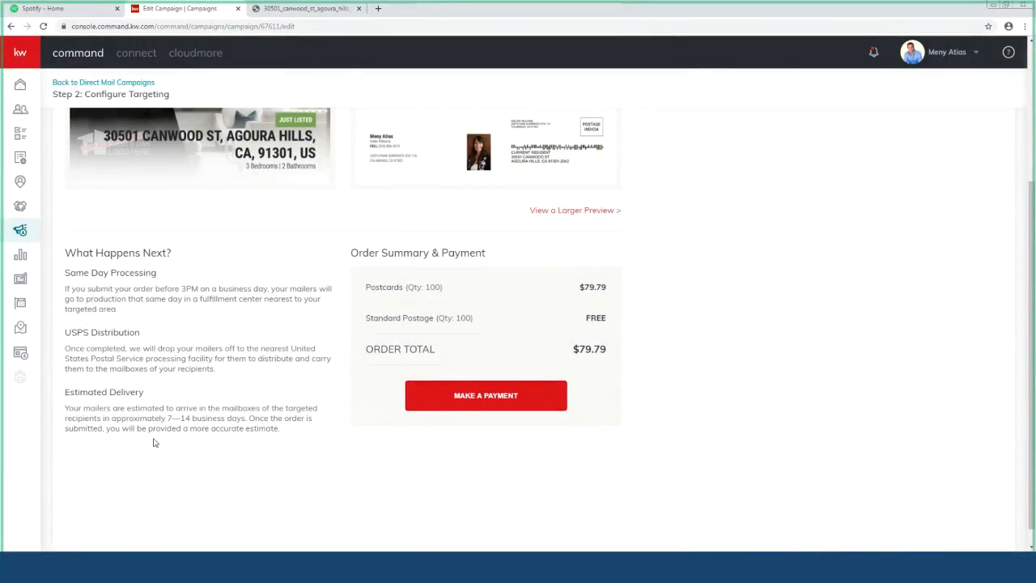
scroll(206, 428, "up", 3)
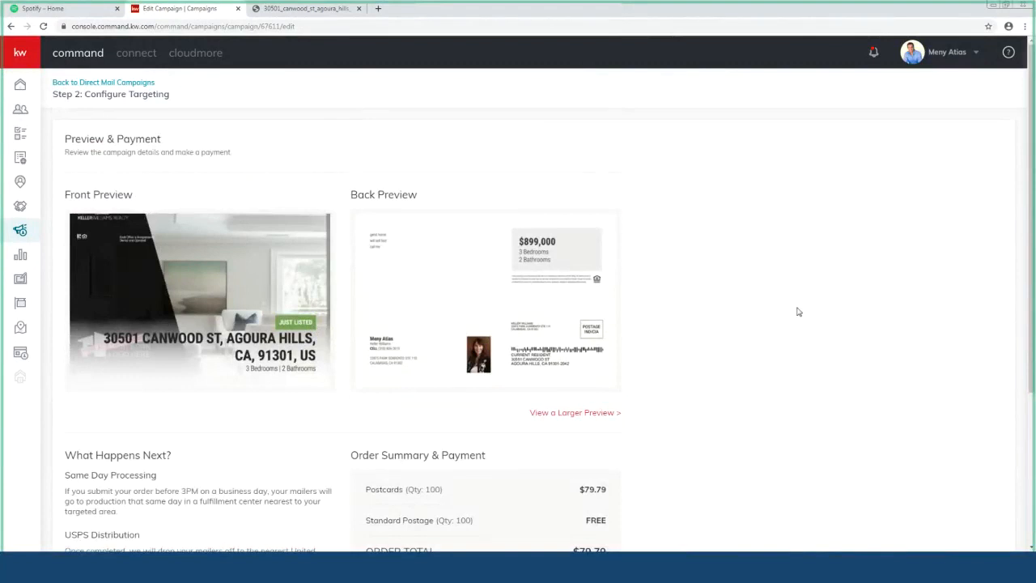
scroll(798, 312, "down", 3)
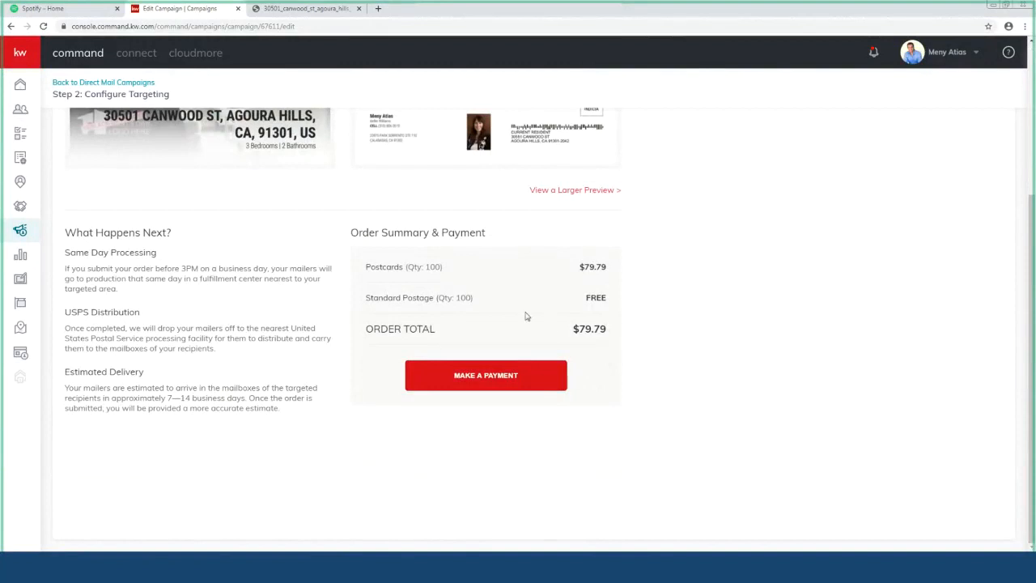
scroll(682, 247, "up", 3)
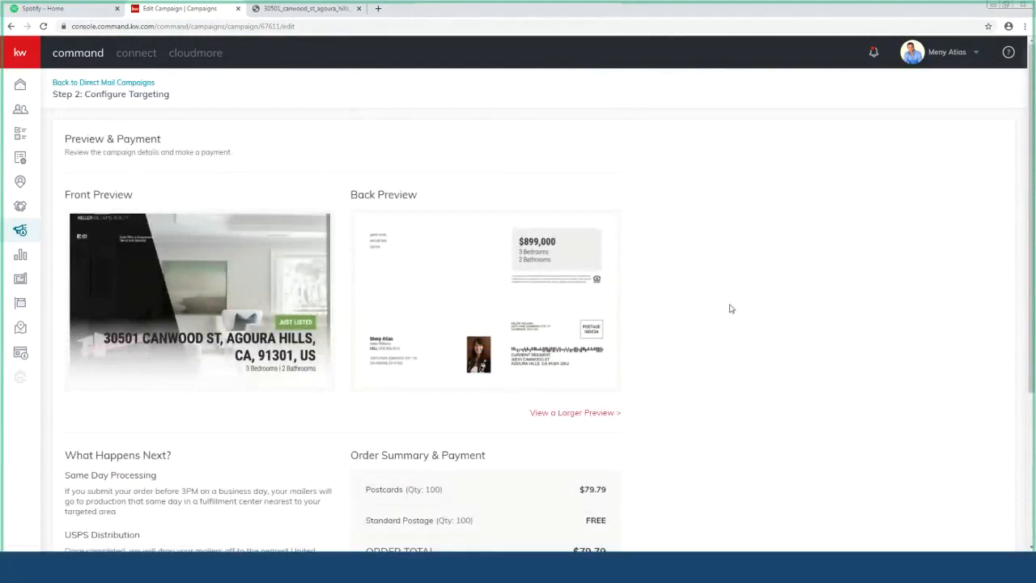
scroll(729, 305, "down", 3)
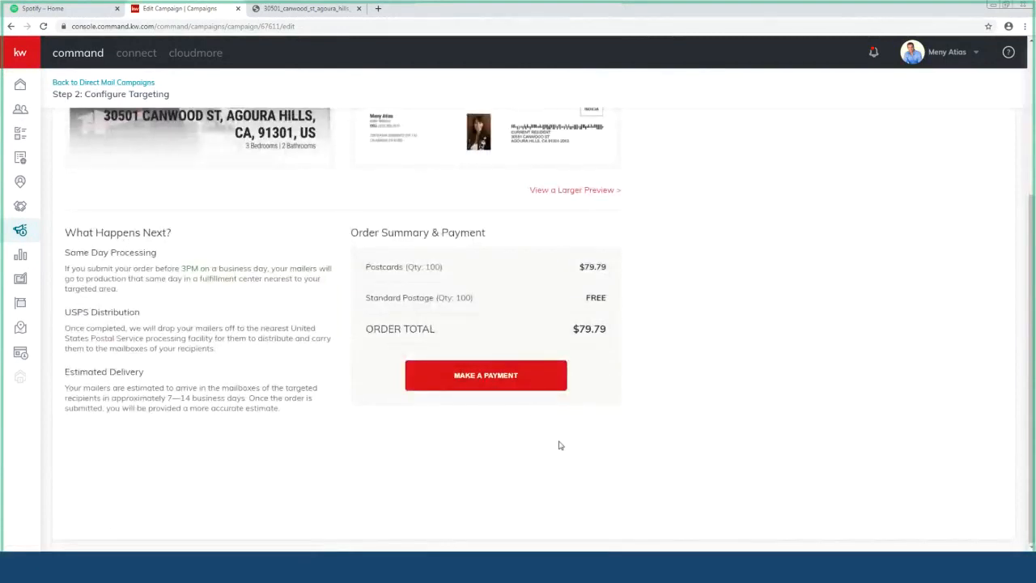
scroll(559, 443, "up", 3)
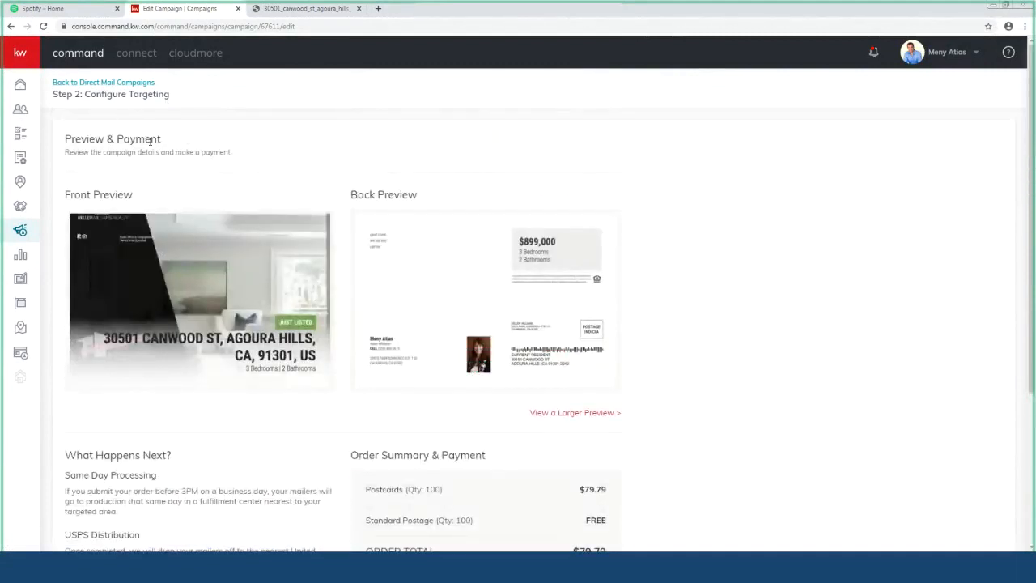
Step: Go back to targeting, pick First-Class Mail postage, and review the $99.99 order total
left_click(10, 26)
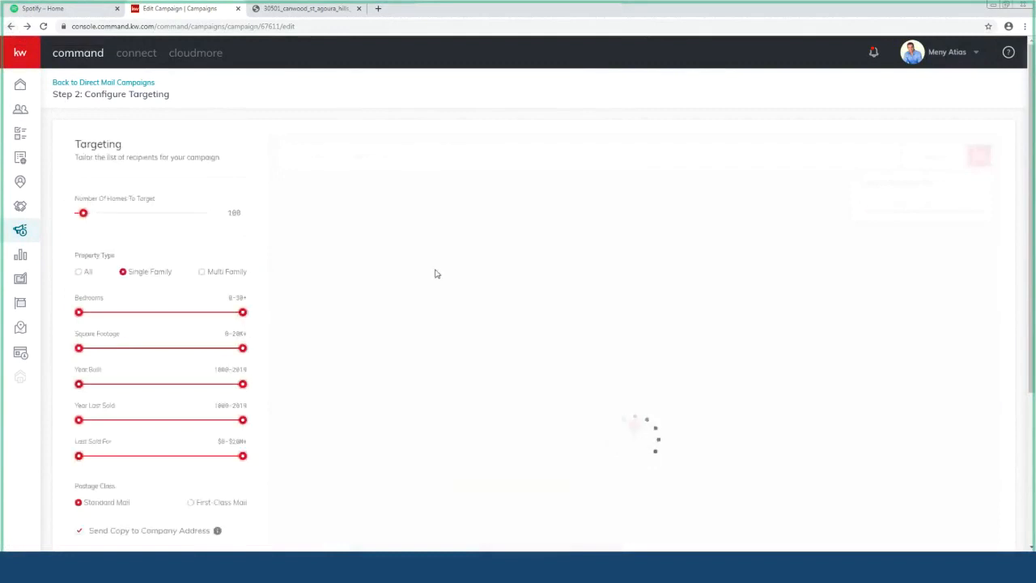
scroll(223, 308, "down", 2)
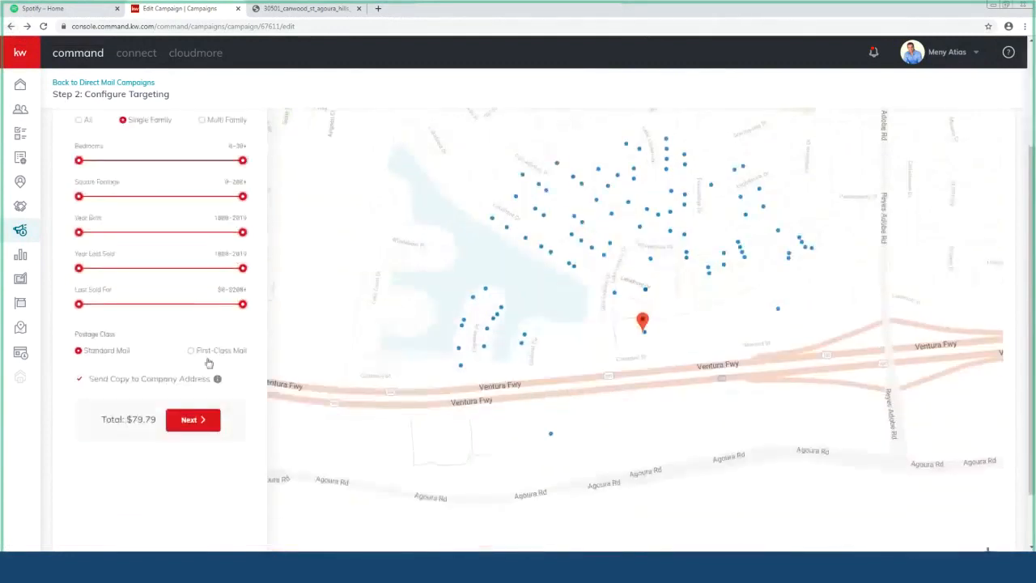
left_click(189, 355)
left_click(193, 421)
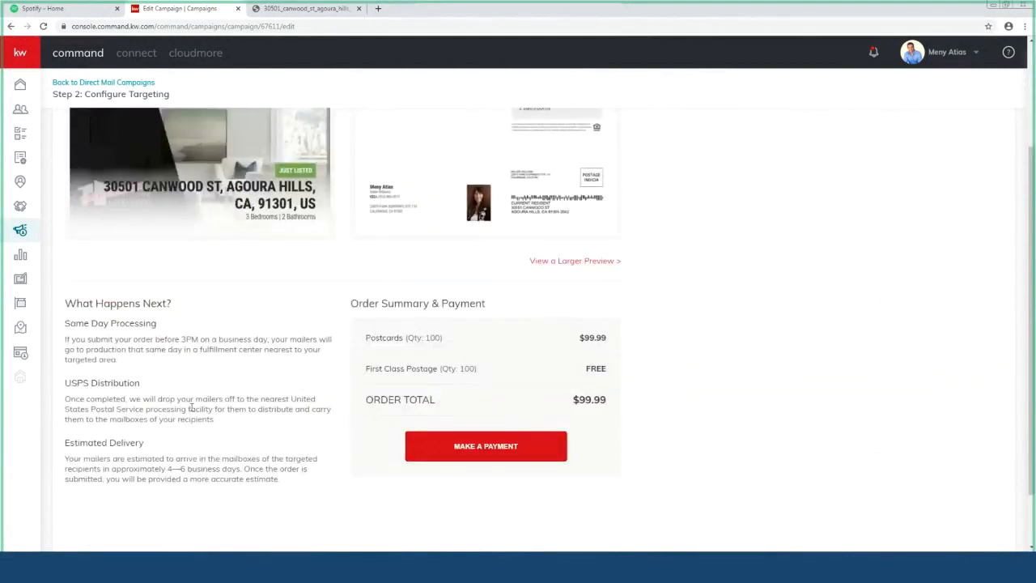
scroll(191, 407, "down", 1)
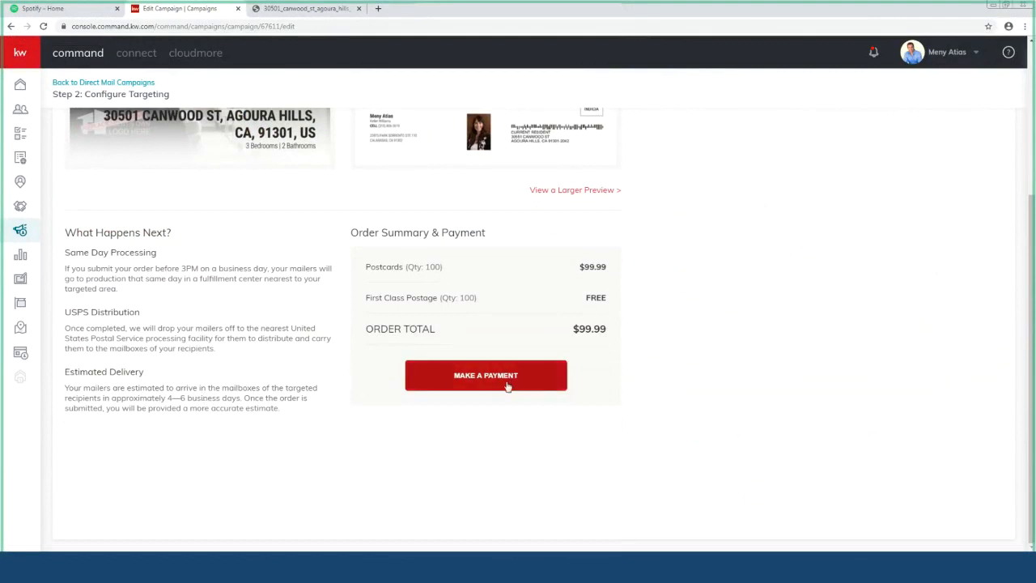
scroll(507, 387, "up", 3)
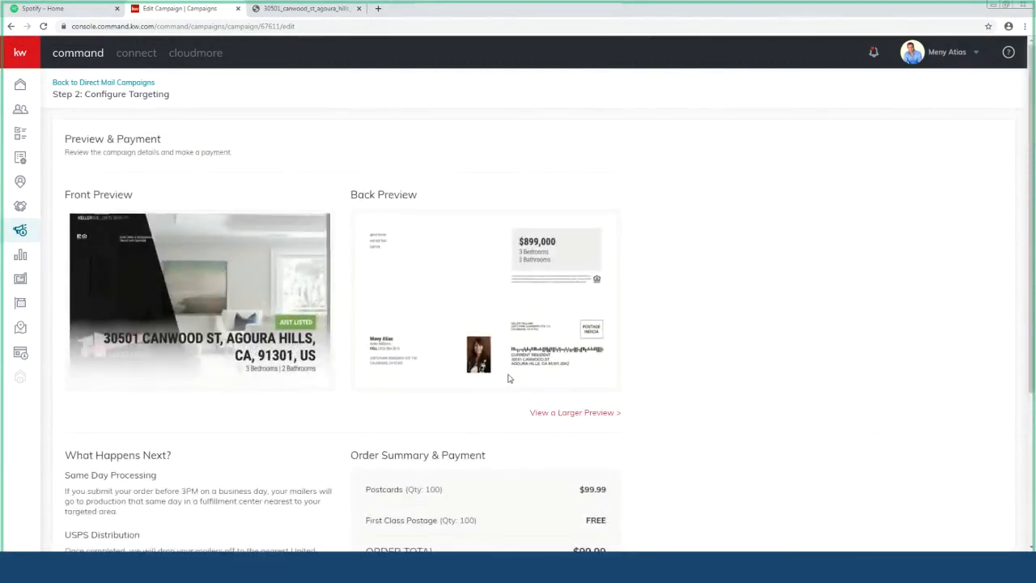
scroll(154, 513, "down", 3)
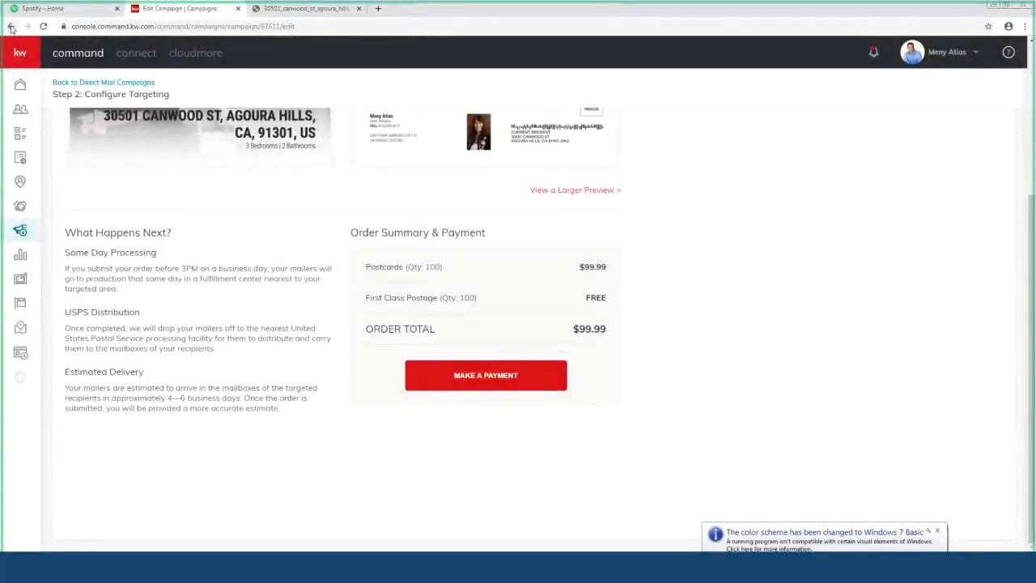
Step: Go back, reselect Standard Mail postage, and confirm the $79.79 total with free postage
left_click(11, 28)
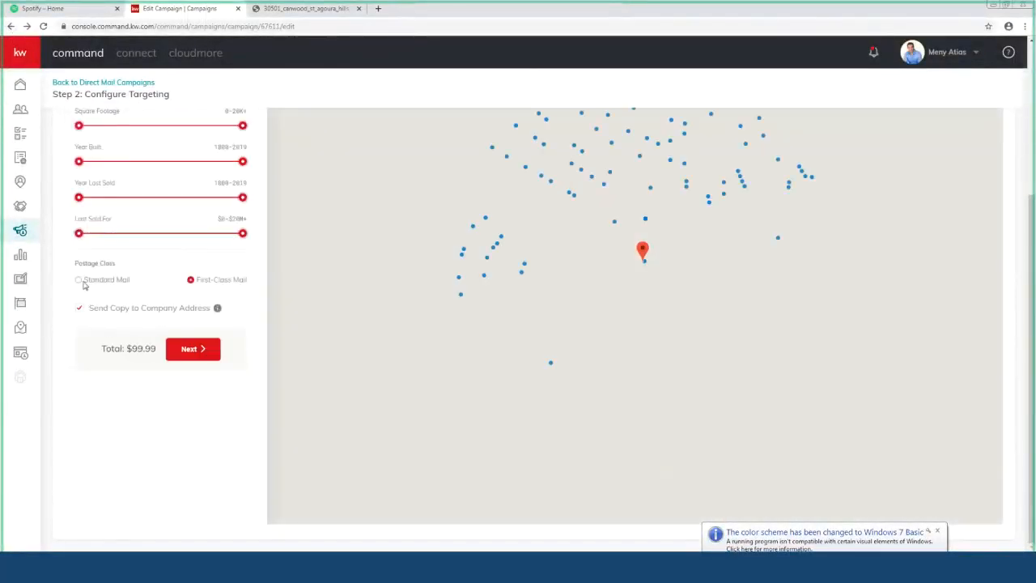
left_click(79, 279)
left_click(193, 350)
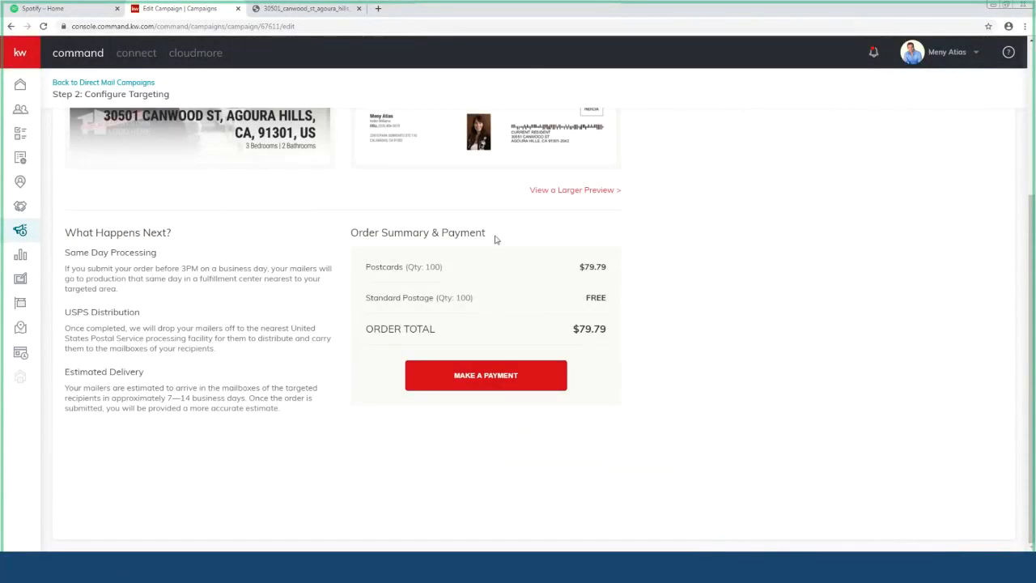
scroll(496, 239, "up", 4)
scroll(580, 416, "down", 3)
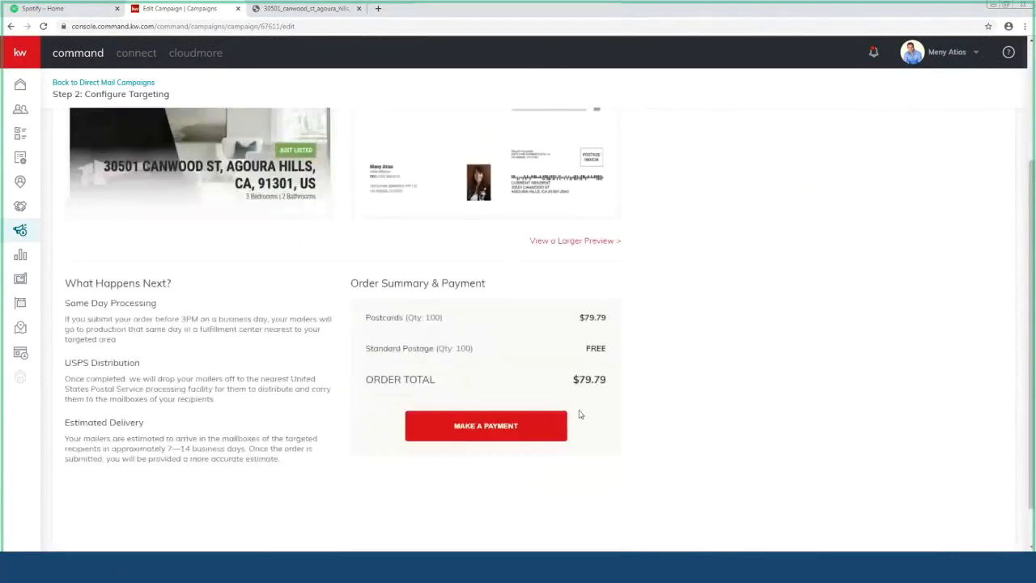
left_click(507, 429)
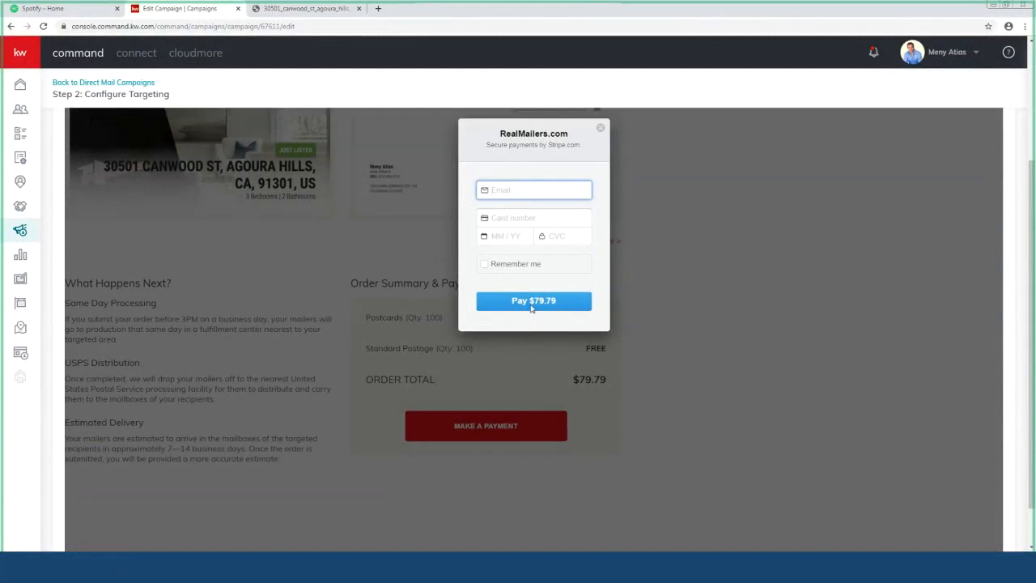
left_click(601, 129)
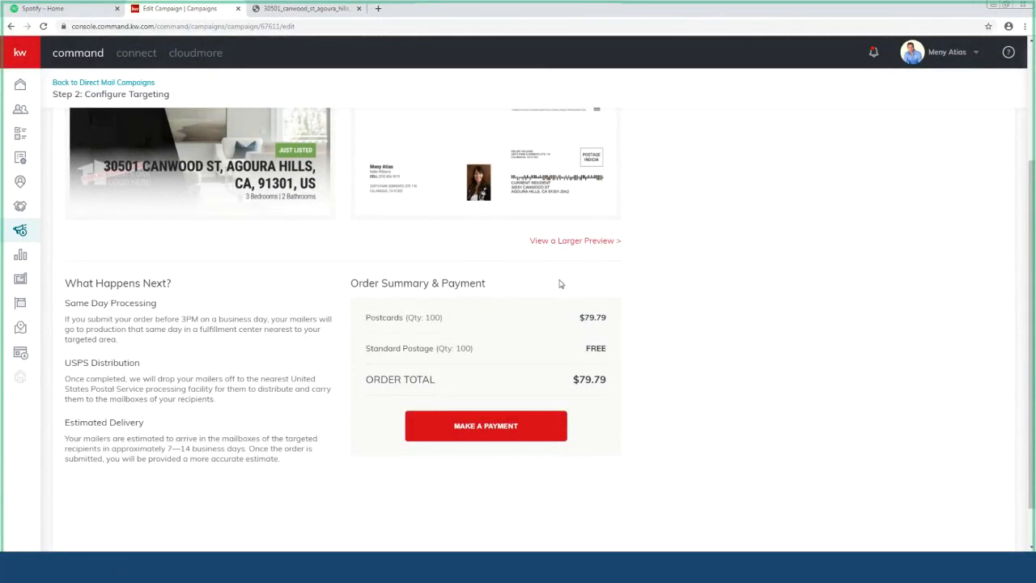
Step: Leave the unsaved postcard campaign's payment page without saving, confirming Yes to exit
scroll(321, 305, "up", 2)
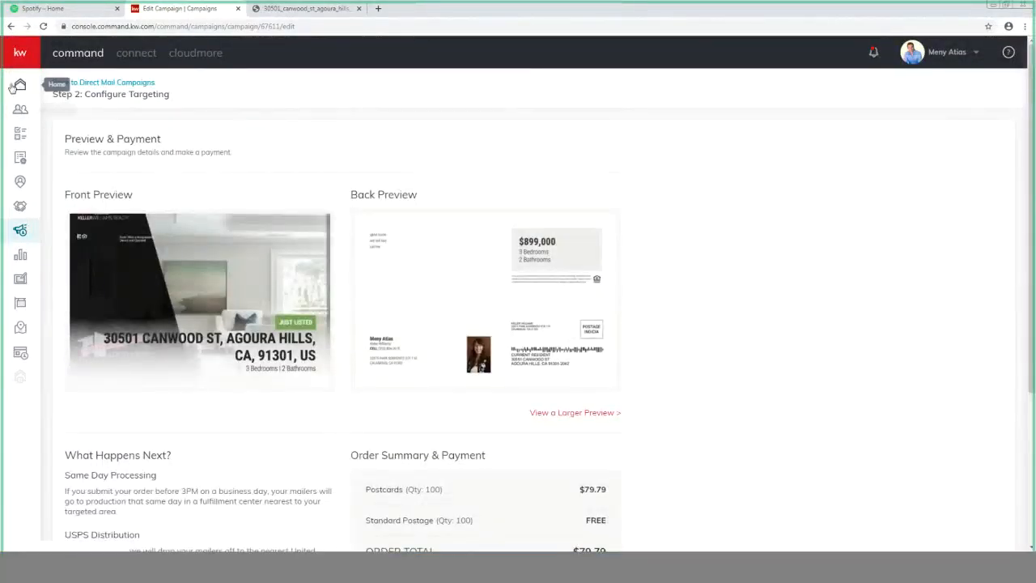
left_click(121, 82)
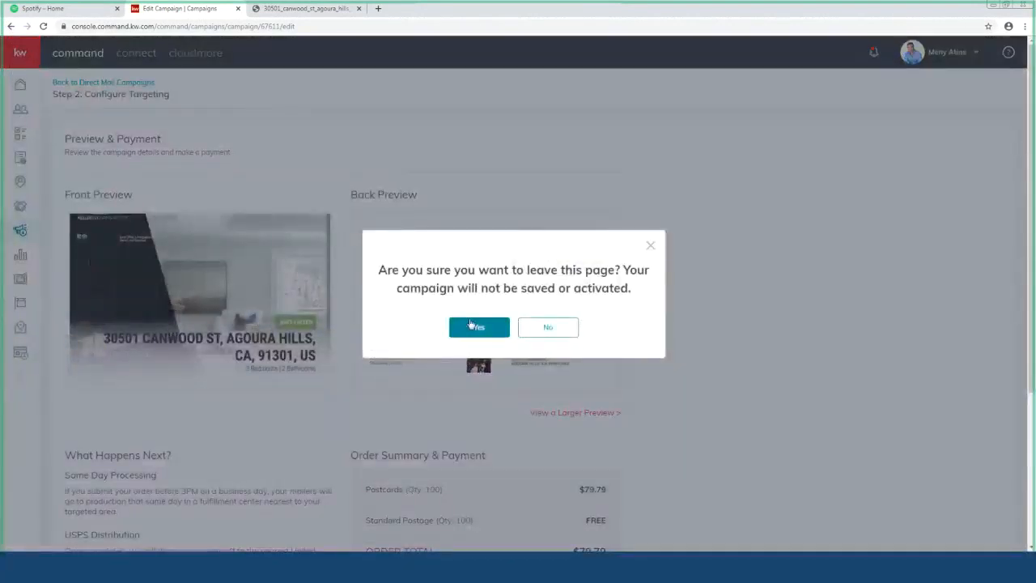
left_click(473, 326)
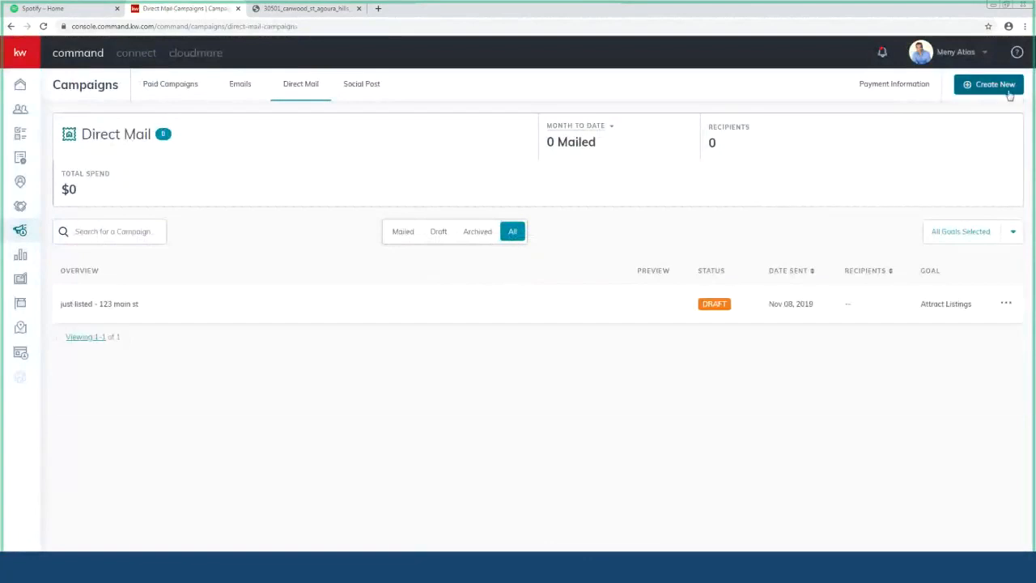
Step: Create a new Direct Mail campaign named '123 test' with the Other goal
left_click(1009, 94)
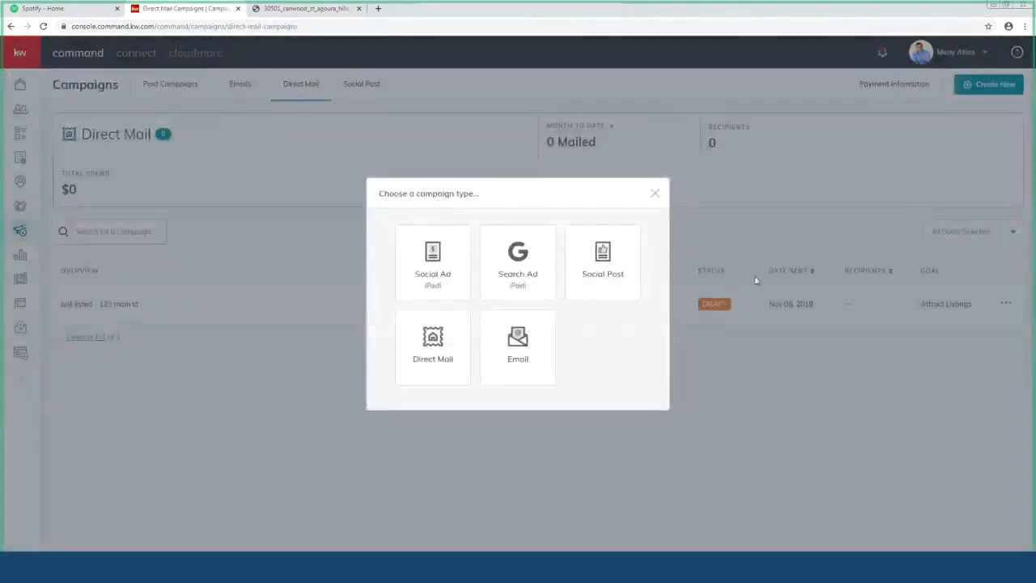
left_click(449, 343)
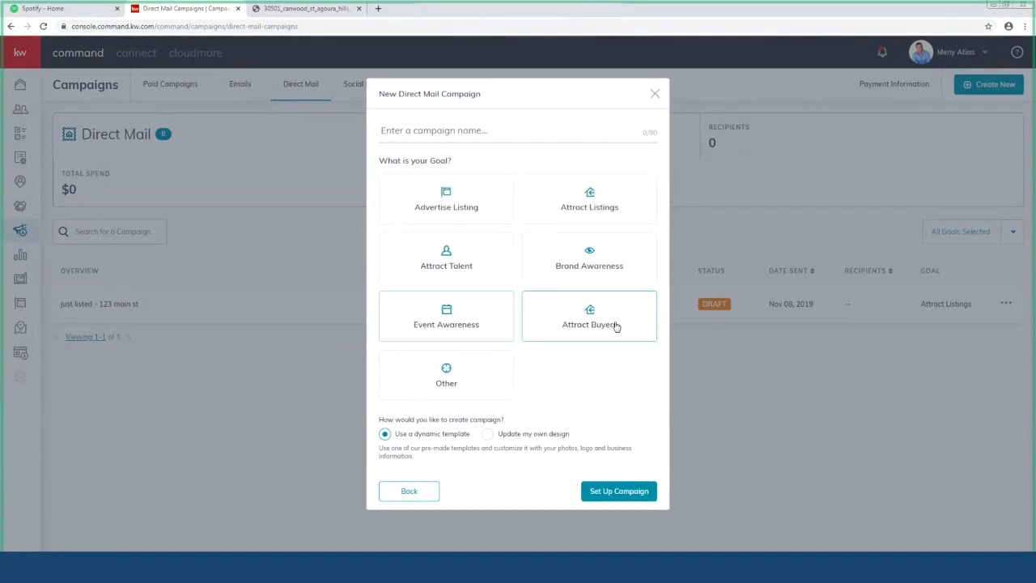
left_click(460, 372)
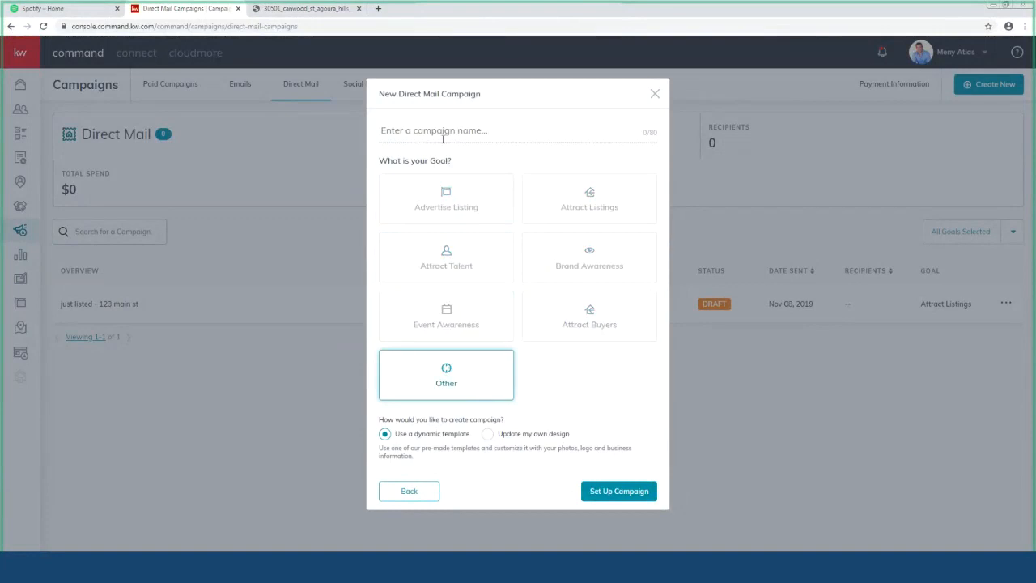
type("123 test")
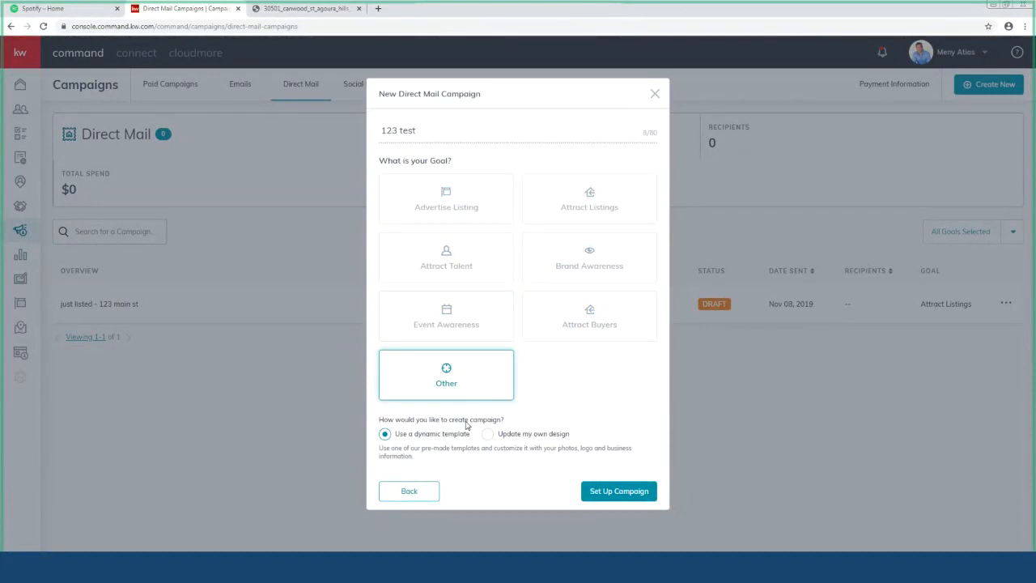
left_click(641, 498)
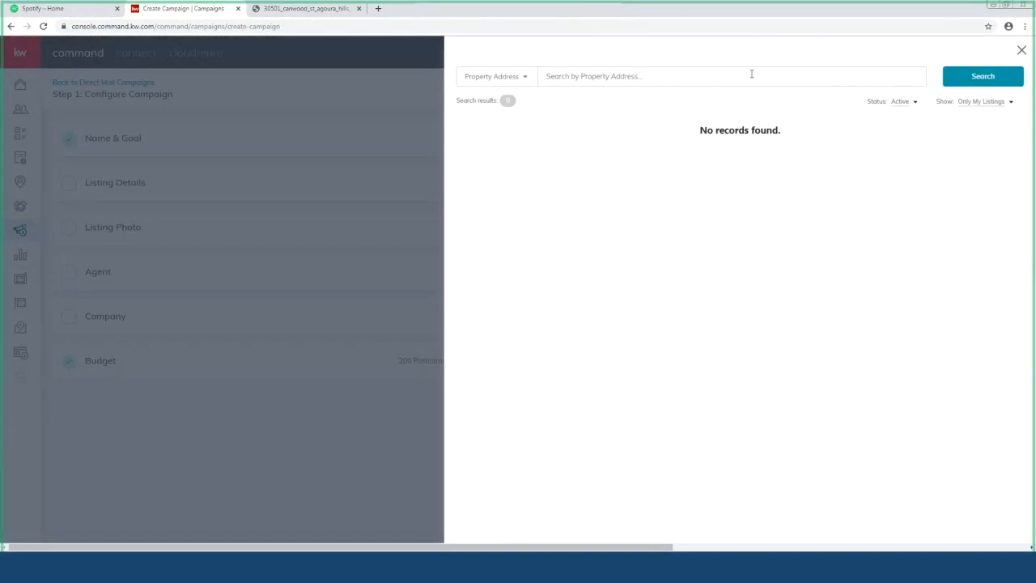
left_click(988, 107)
left_click(972, 117)
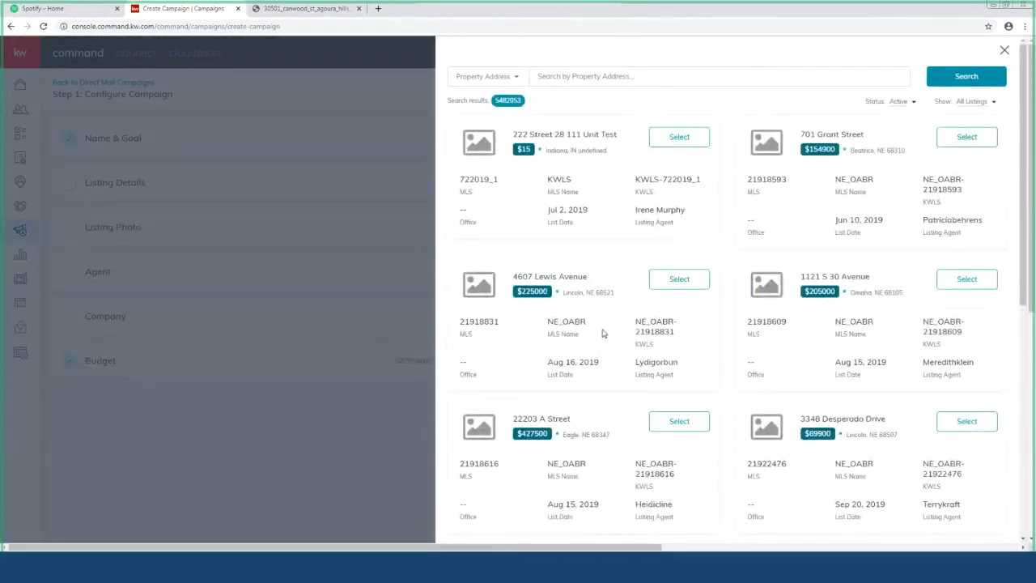
scroll(603, 333, "down", 5)
scroll(604, 347, "up", 2)
scroll(598, 348, "down", 1)
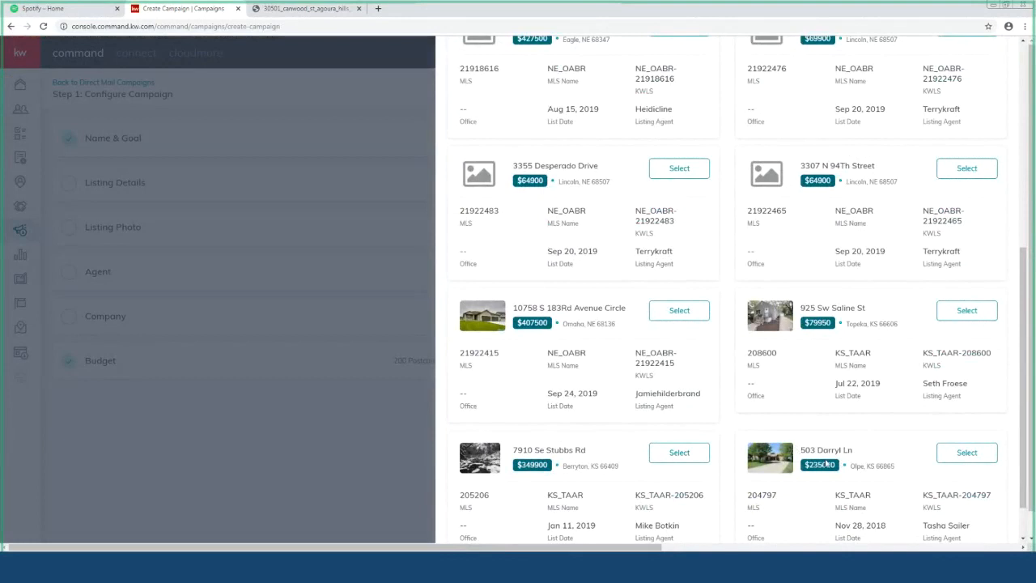
left_click(962, 456)
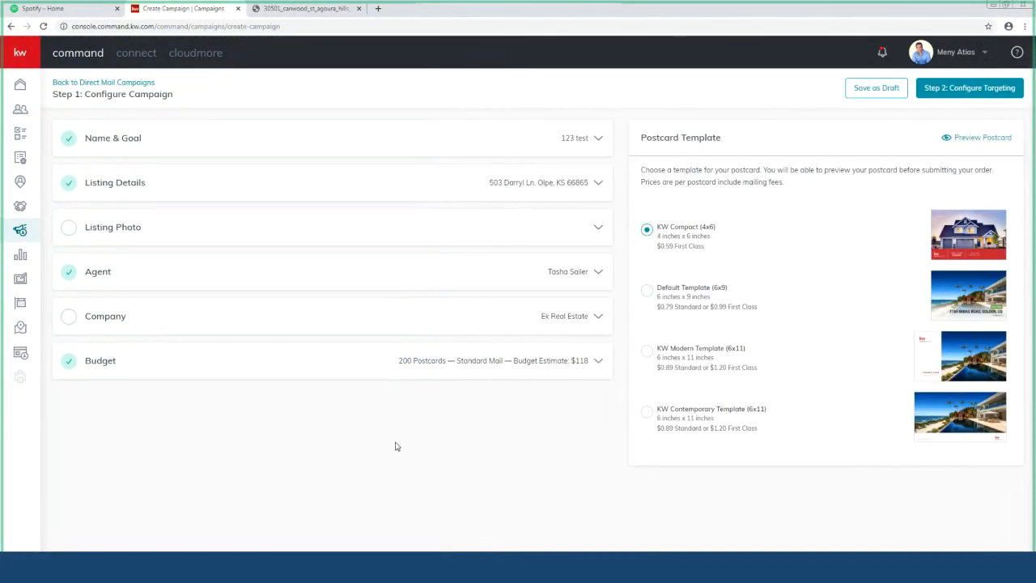
Step: Open the Listing Photo section and try the first and last house exterior photos
left_click(995, 95)
left_click(590, 232)
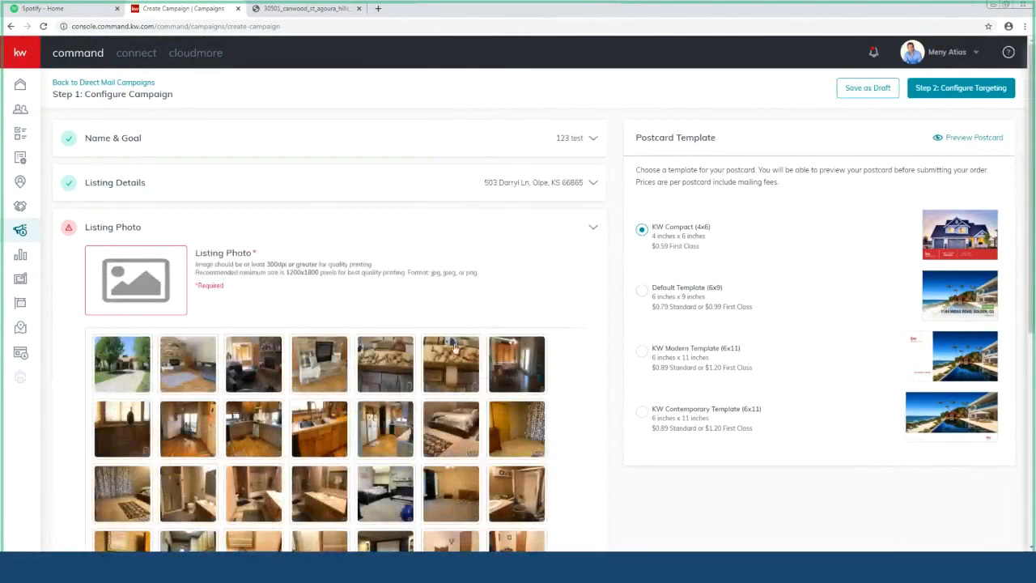
left_click(143, 374)
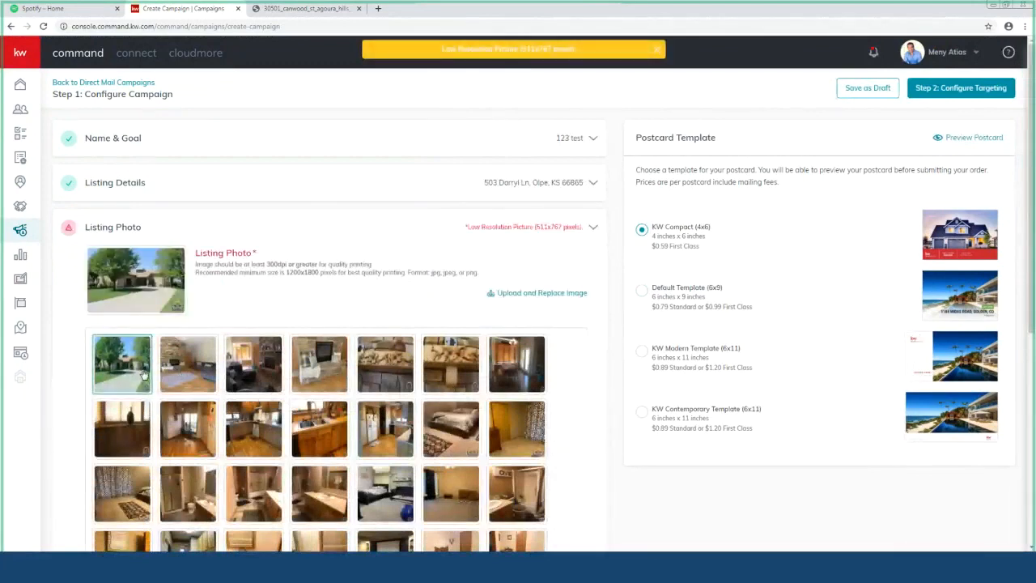
scroll(241, 377, "down", 3)
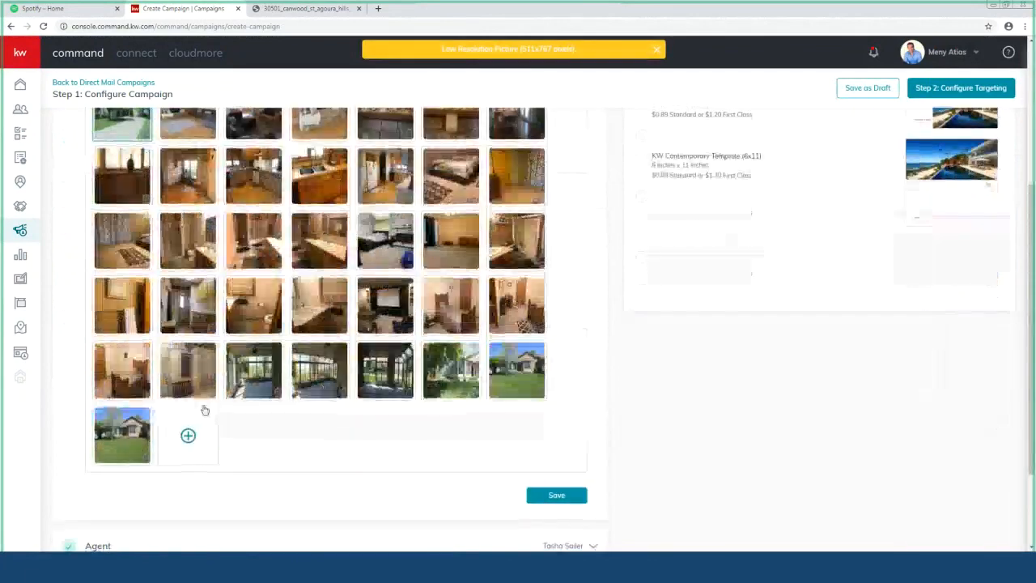
left_click(513, 375)
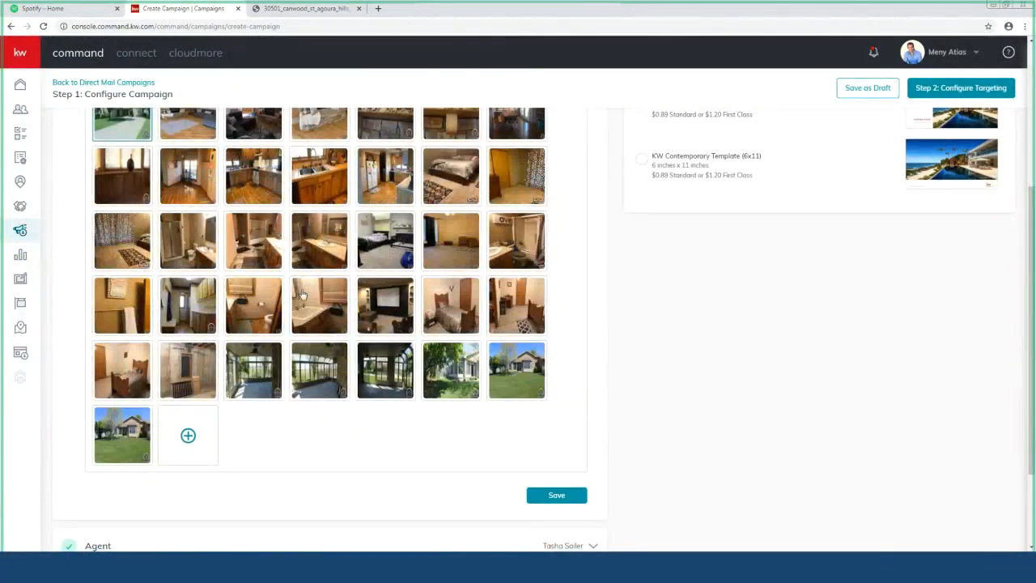
scroll(303, 294, "up", 3)
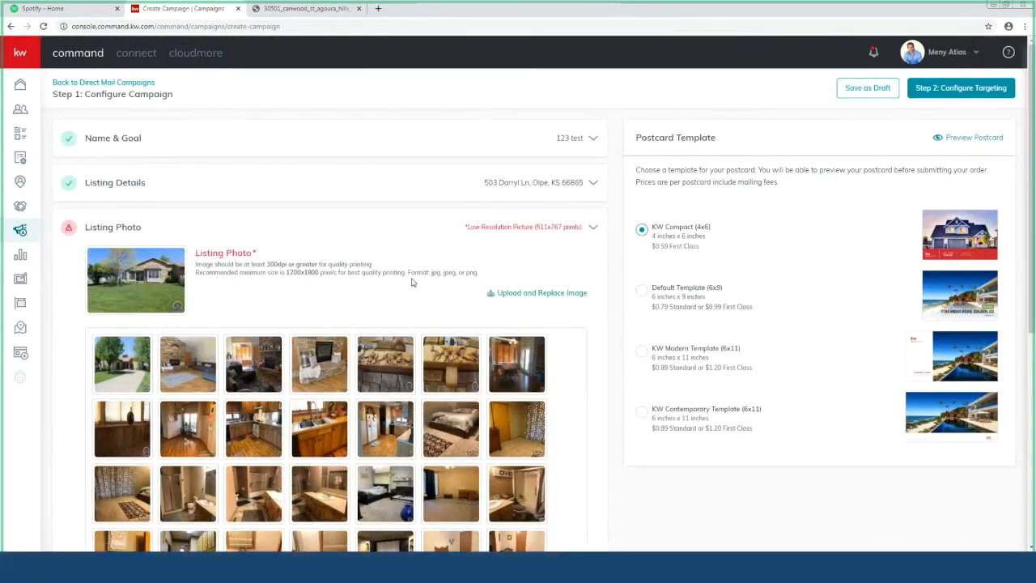
Step: Upload the orange flower image as the replacement listing photo and collapse the section
left_click(561, 296)
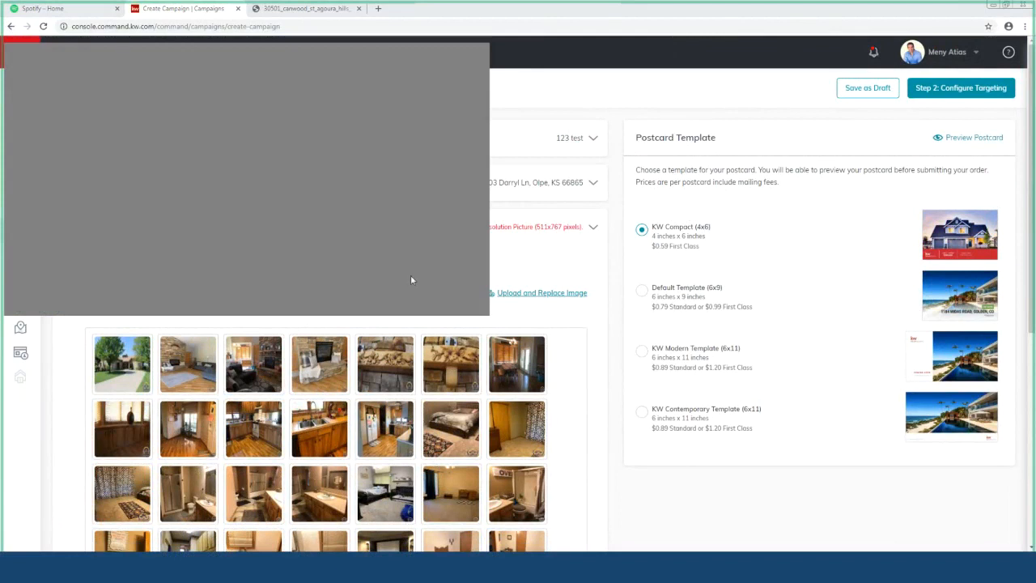
left_click(457, 306)
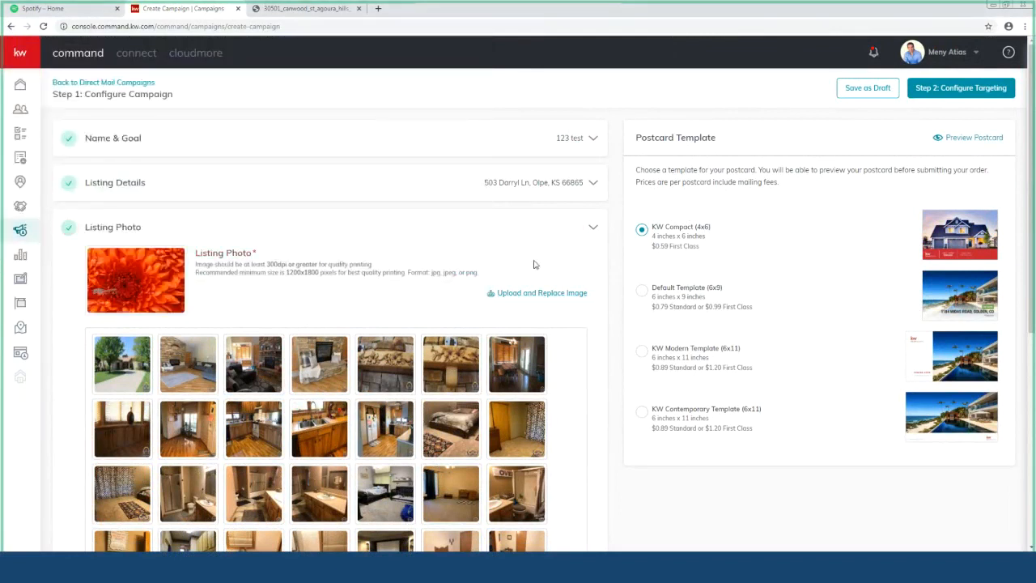
left_click(591, 231)
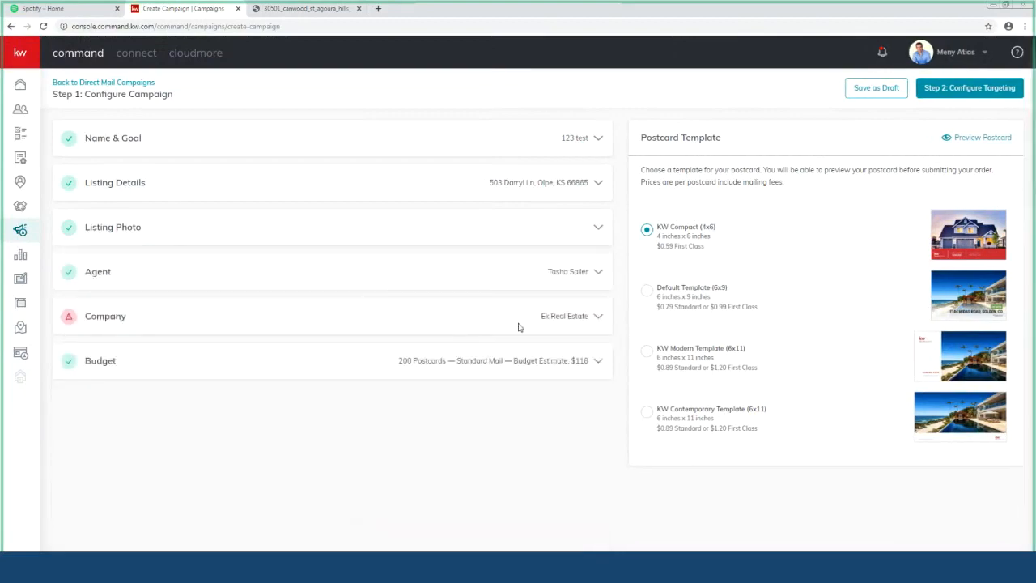
Step: Open the Company details and replace the company logo with a new image file
left_click(544, 323)
scroll(233, 259, "down", 1)
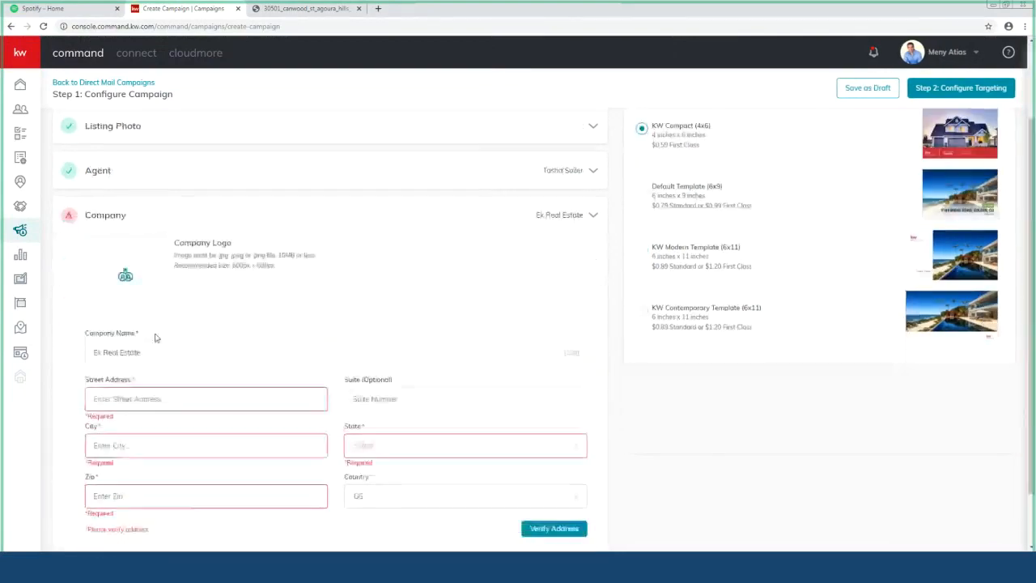
left_click(126, 274)
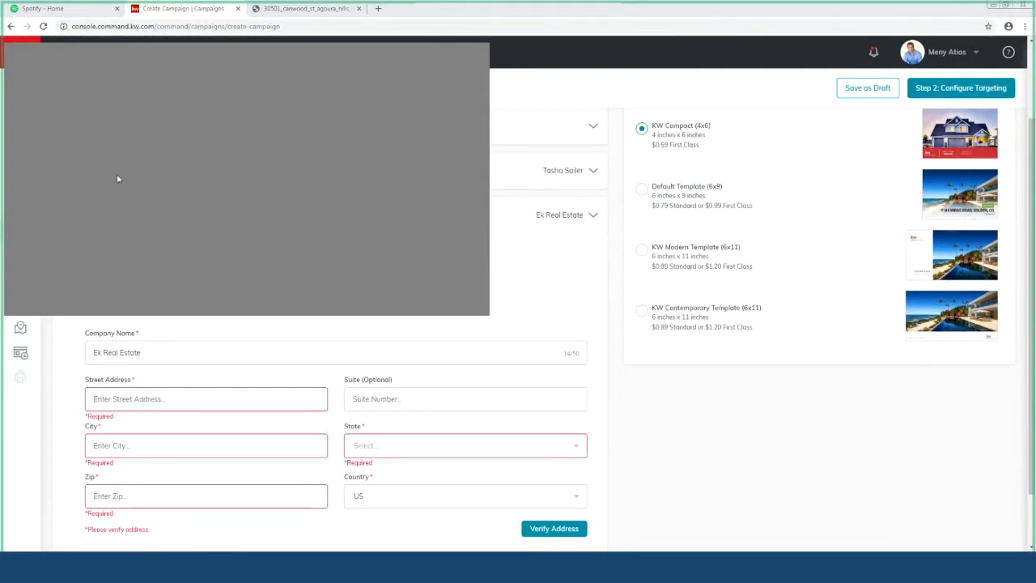
left_click(408, 303)
Step: Fill the company address from a saved address, set state AR, and accept the verified address
scroll(231, 370, "down", 1)
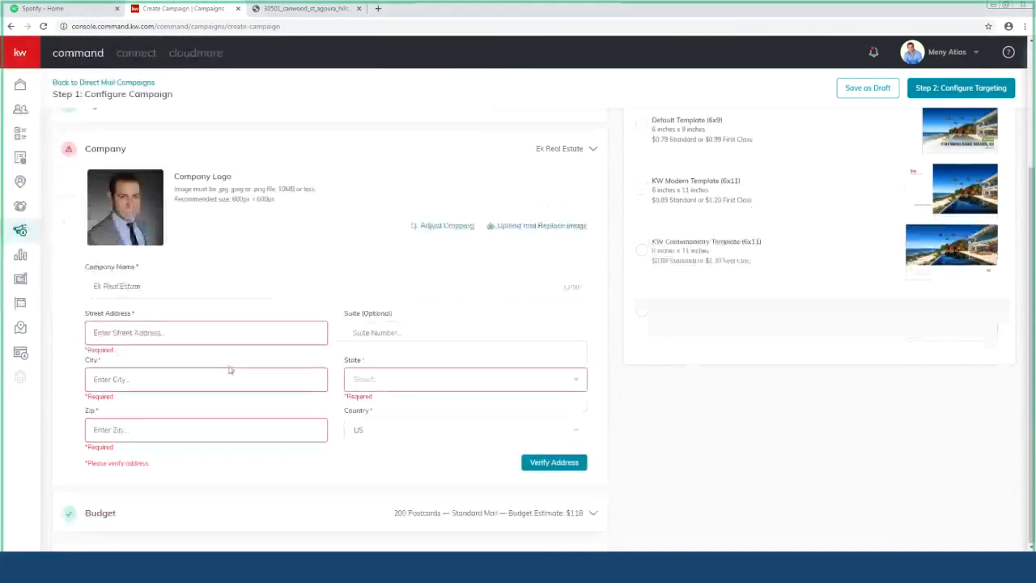
left_click(163, 331)
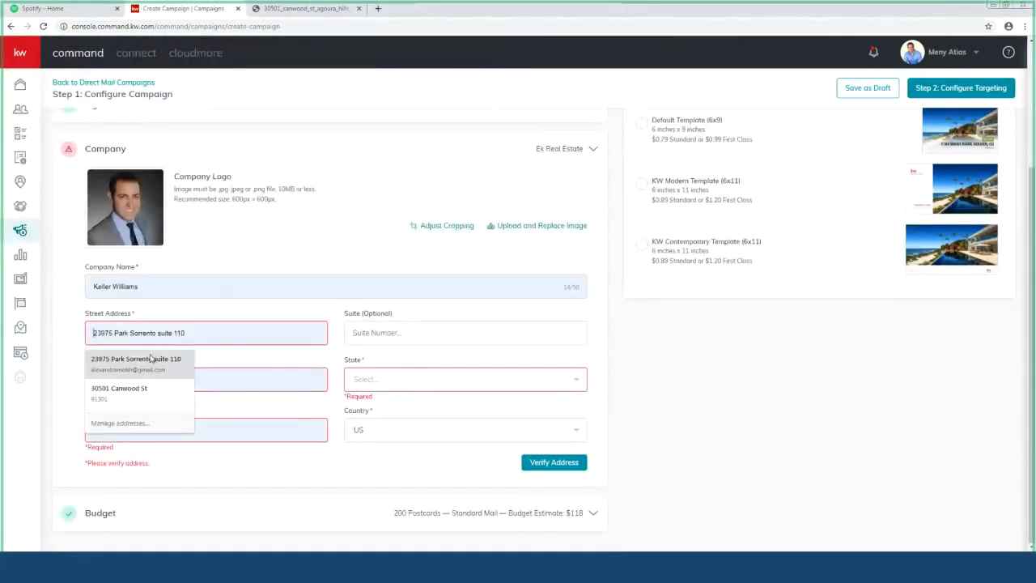
left_click(154, 359)
left_click(378, 387)
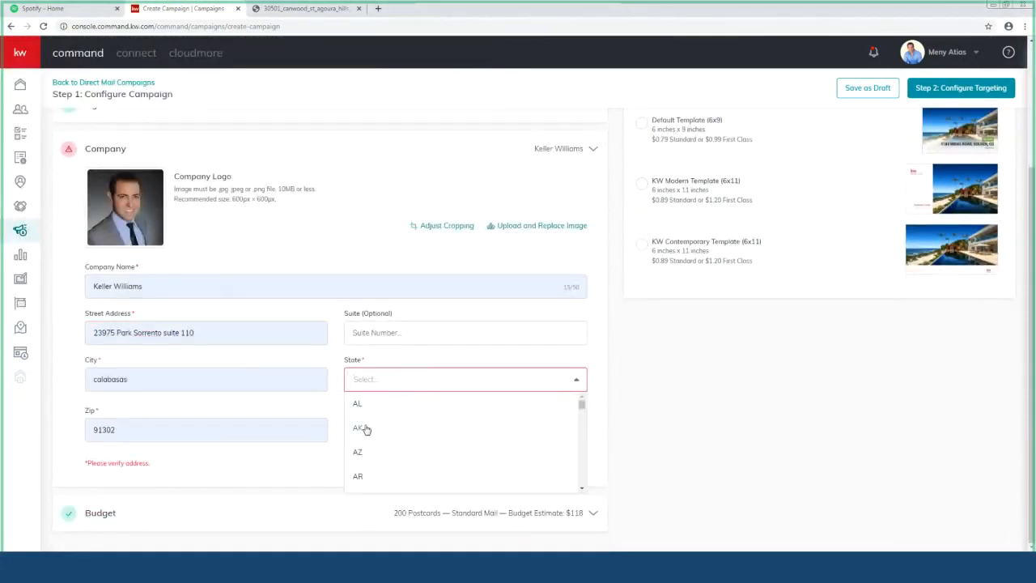
left_click(358, 476)
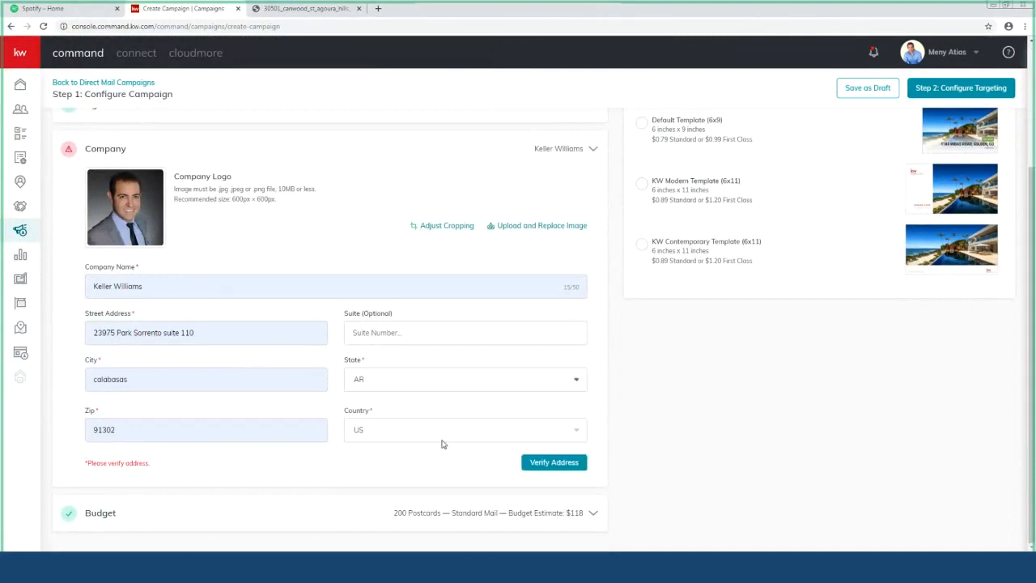
left_click(555, 462)
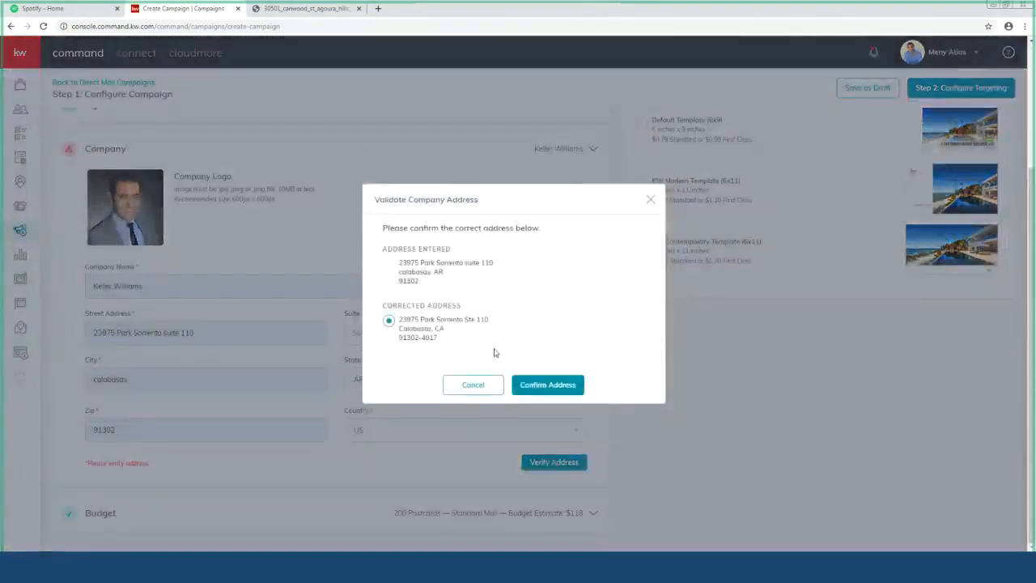
left_click(539, 385)
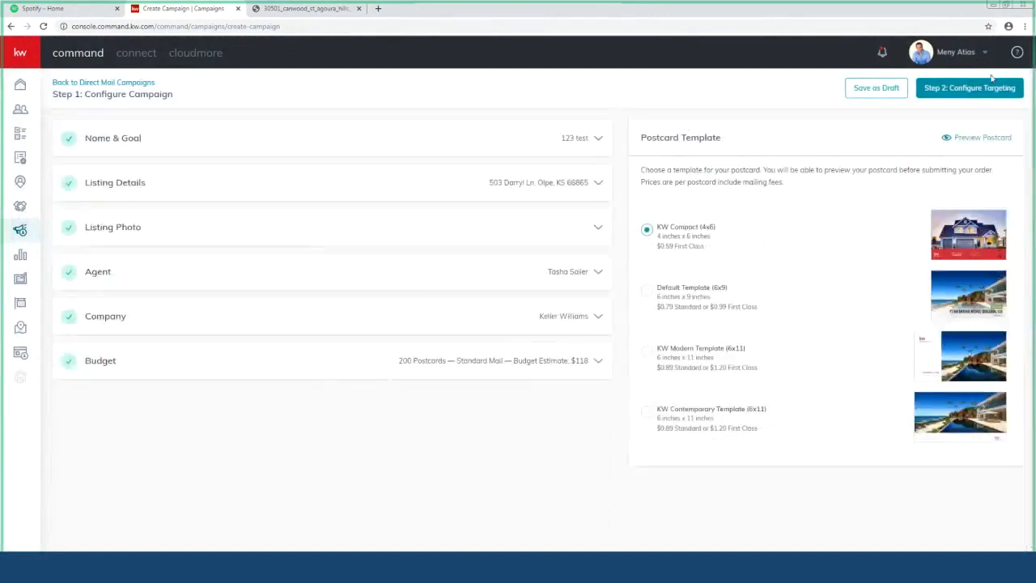
Step: Create the campaign at Step 2 targeting, review the map, then leave without saving
left_click(986, 88)
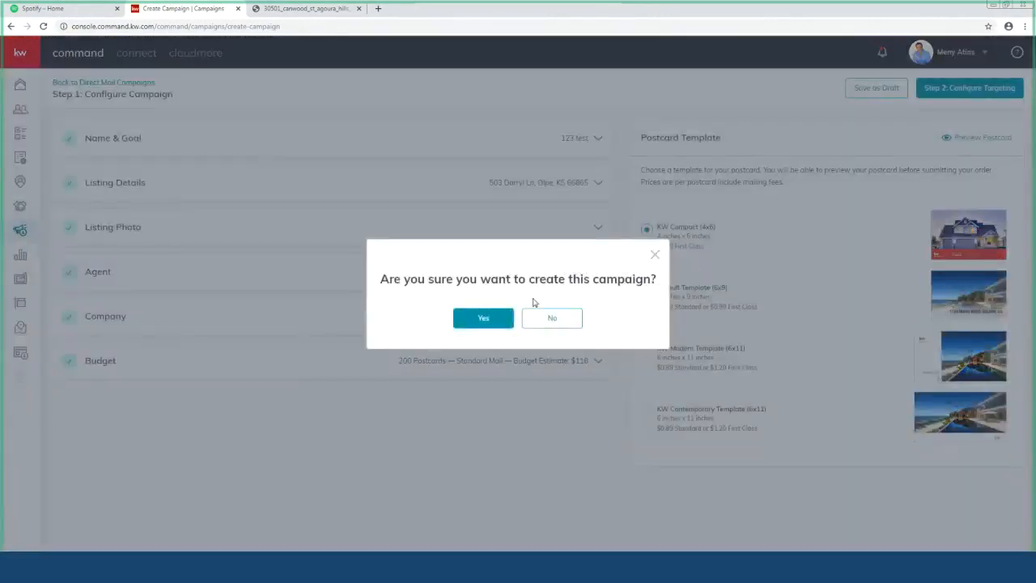
left_click(489, 322)
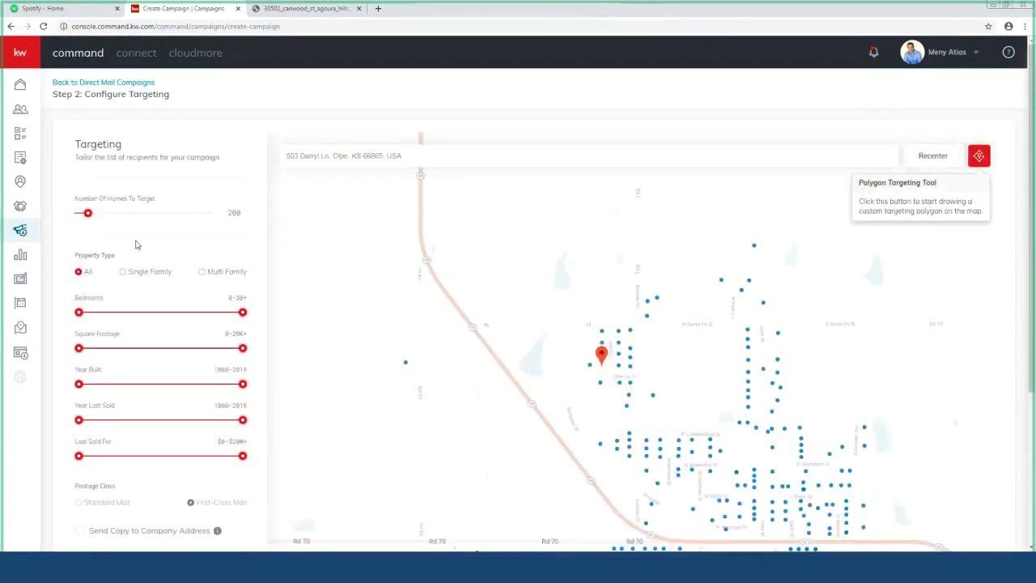
scroll(136, 244, "down", 1)
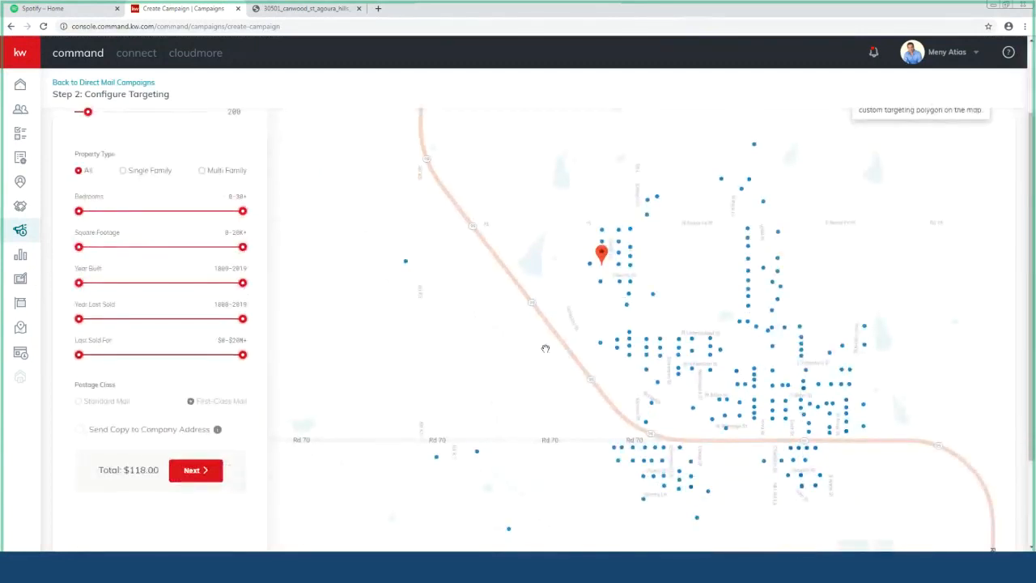
scroll(146, 359, "down", 1)
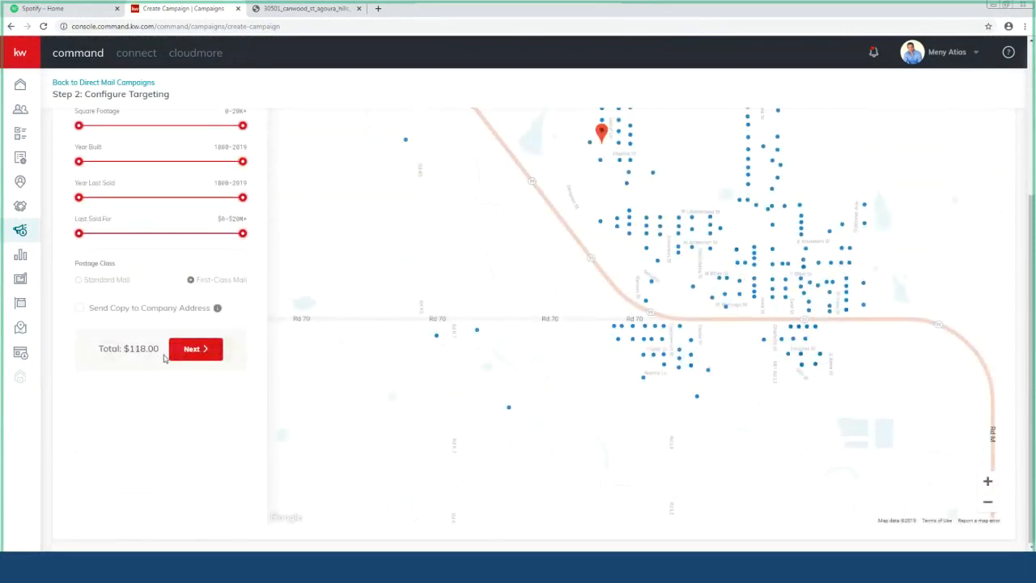
scroll(164, 359, "up", 2)
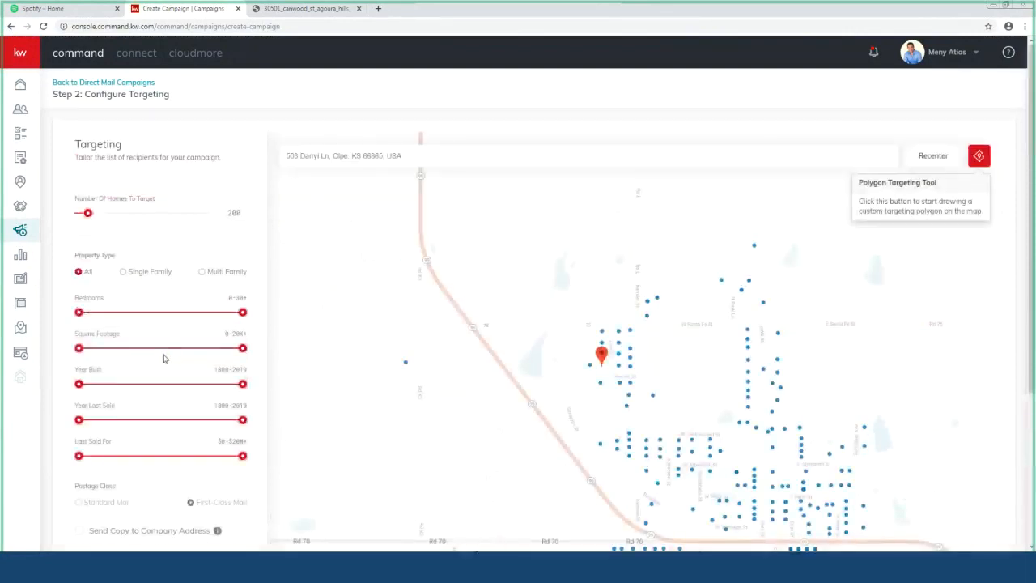
left_click(98, 83)
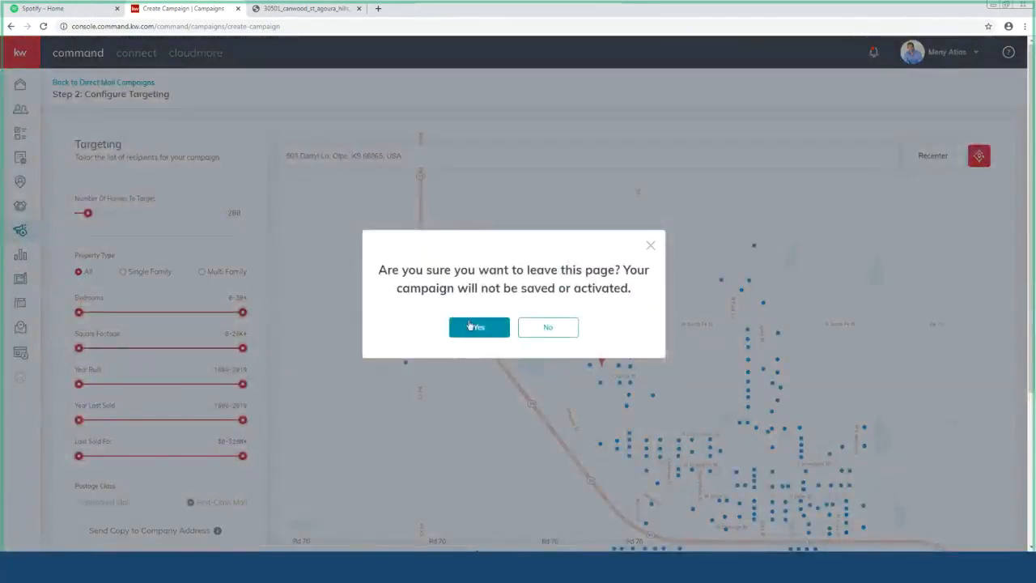
left_click(470, 325)
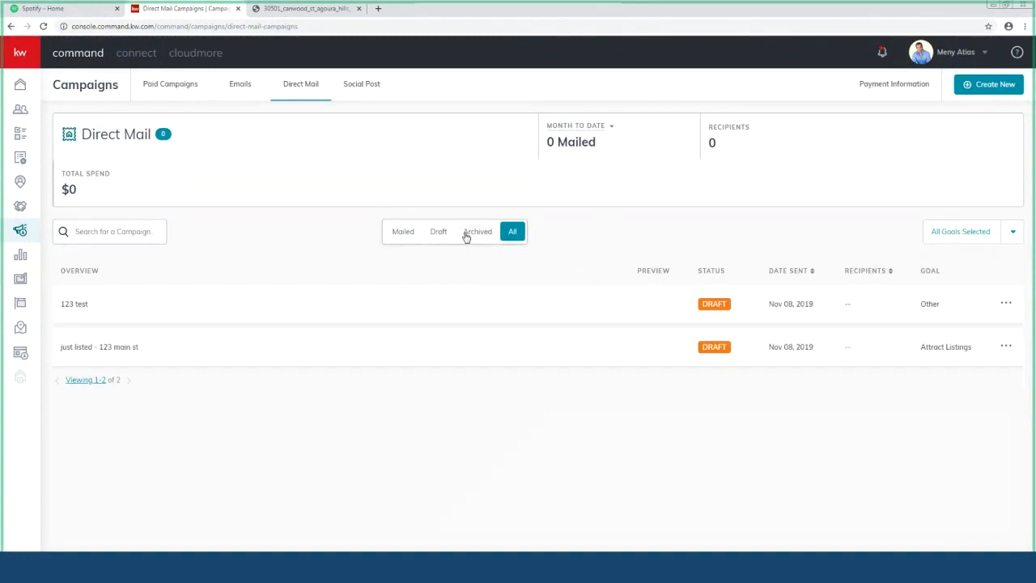
Step: Start a Direct Mail campaign 'erwtaewfasdfasd' with goal Attract Listings and a custom postcard design
left_click(987, 86)
left_click(433, 345)
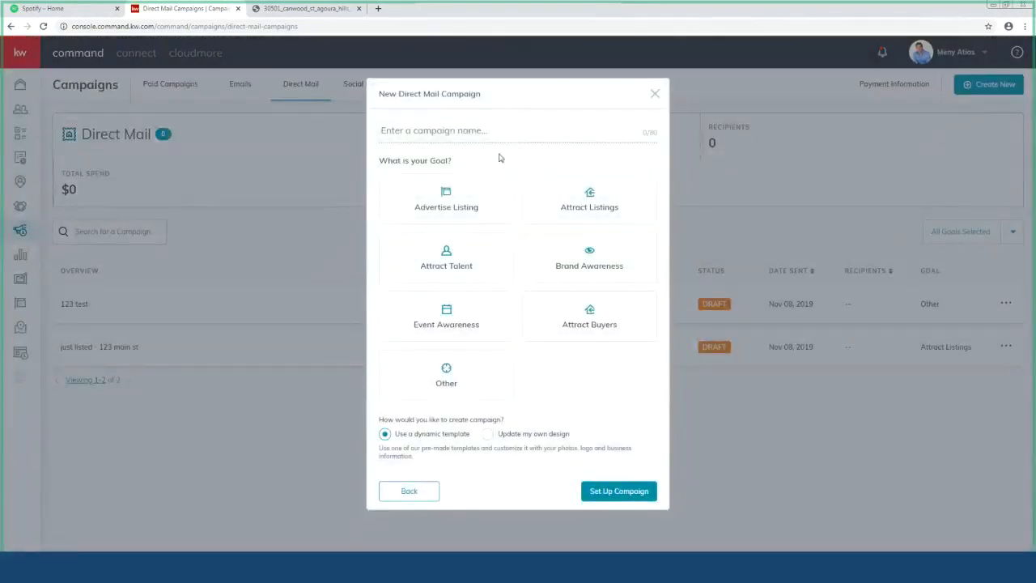
left_click(481, 133)
type("erwtaewfasdfasd")
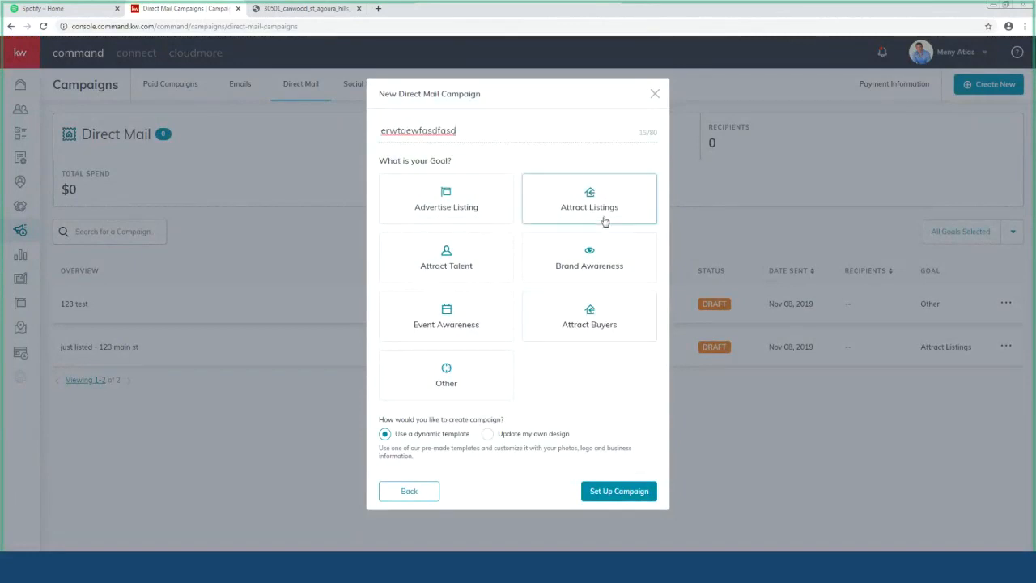
left_click(573, 204)
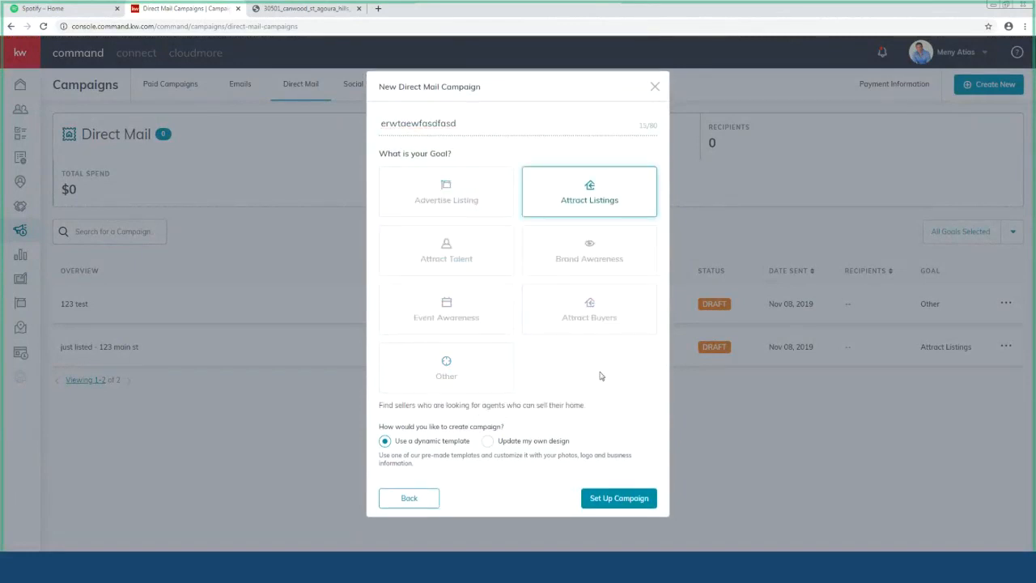
left_click(487, 442)
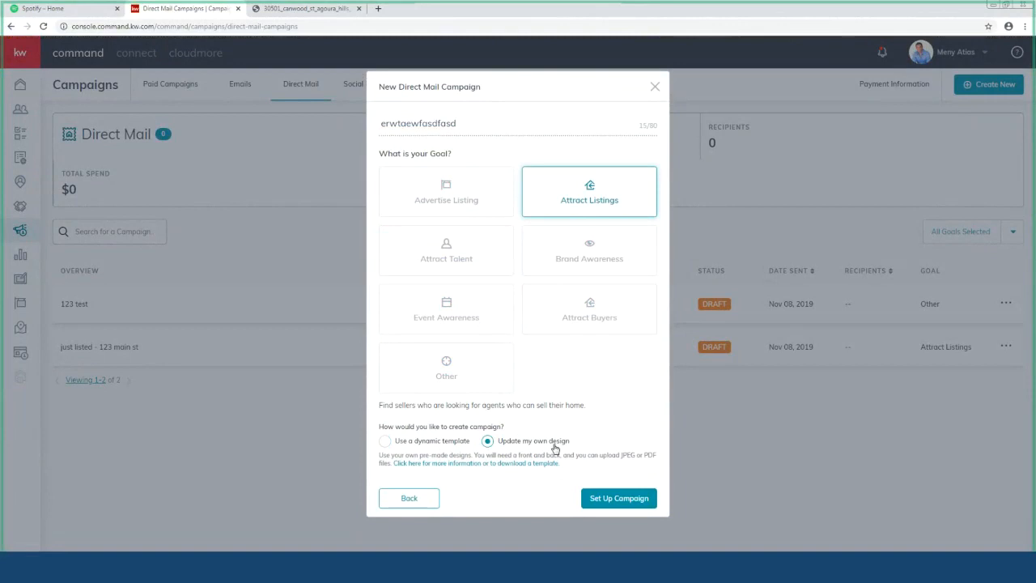
Step: Download and open the own-designs.zip template, then close the campaign form
left_click(438, 465)
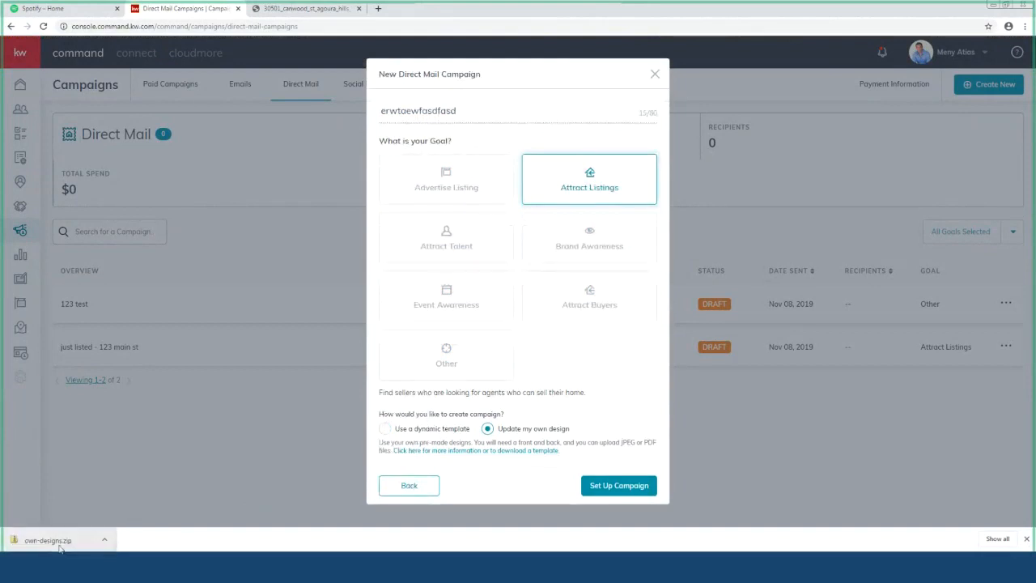
left_click(59, 549)
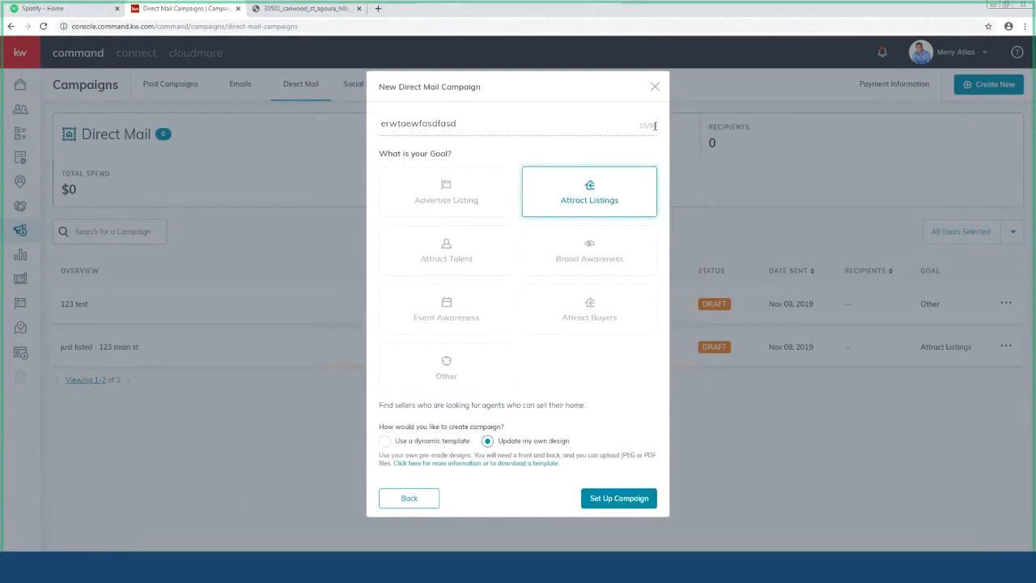
left_click(656, 86)
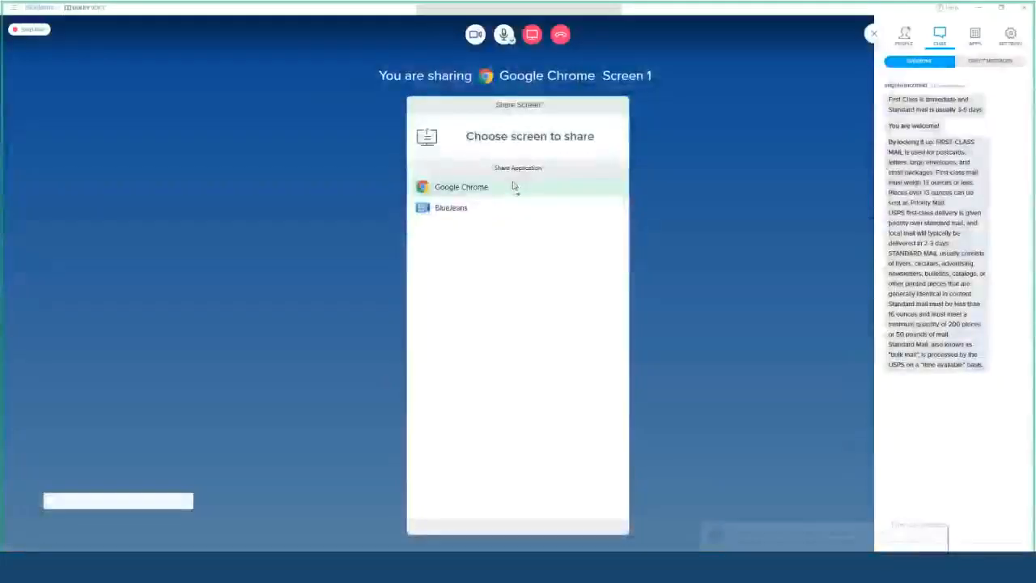
left_click(514, 185)
left_click(1004, 86)
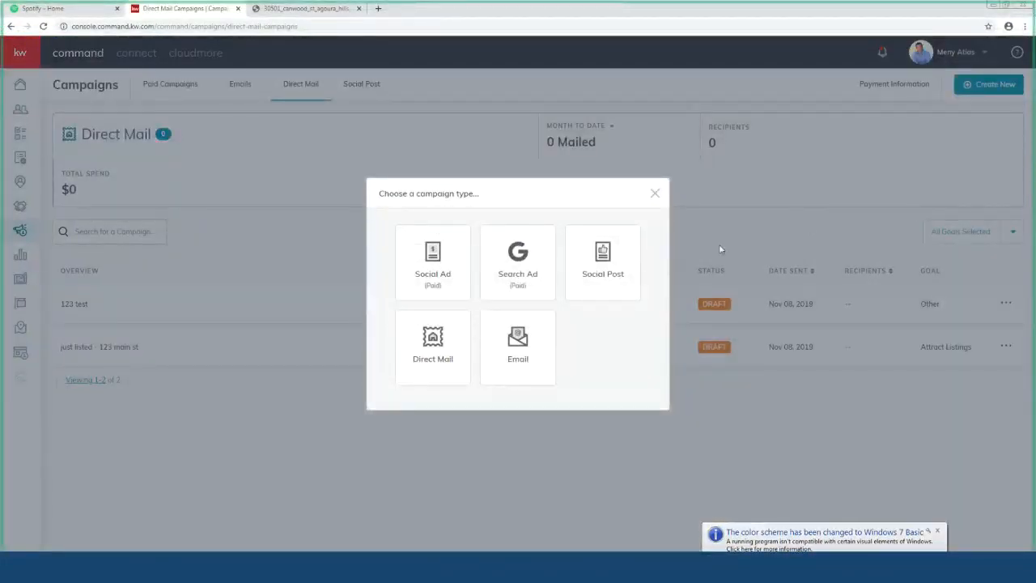
Step: Choose Social Post as the new campaign type
left_click(602, 259)
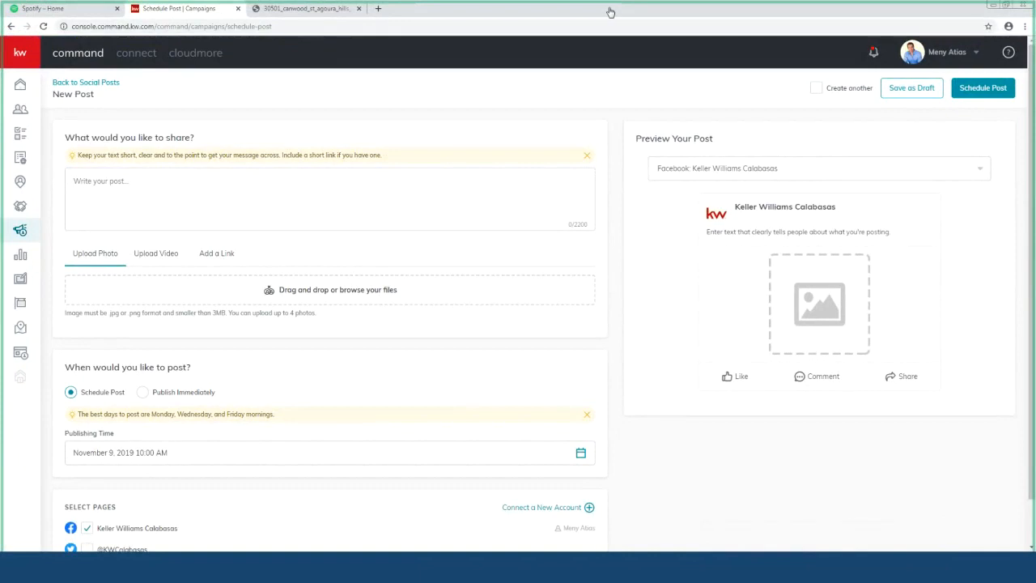
Step: Write the post text 'JUST LISTED / amazing home / wont lastt', fixing the LIKSTED typo
left_click(164, 208)
type("JUST LIKSTED")
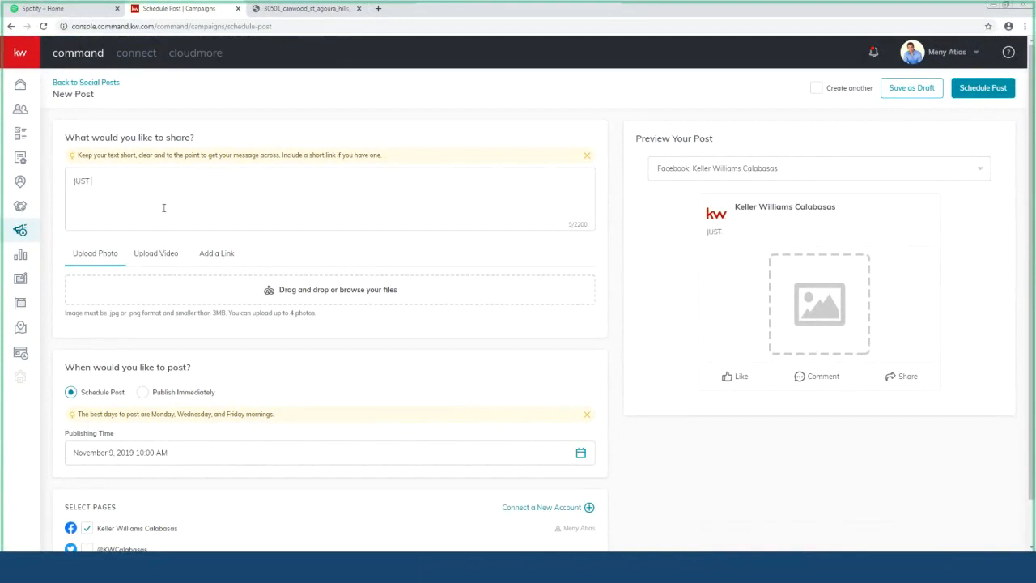
key("Return")
type("amazing ")
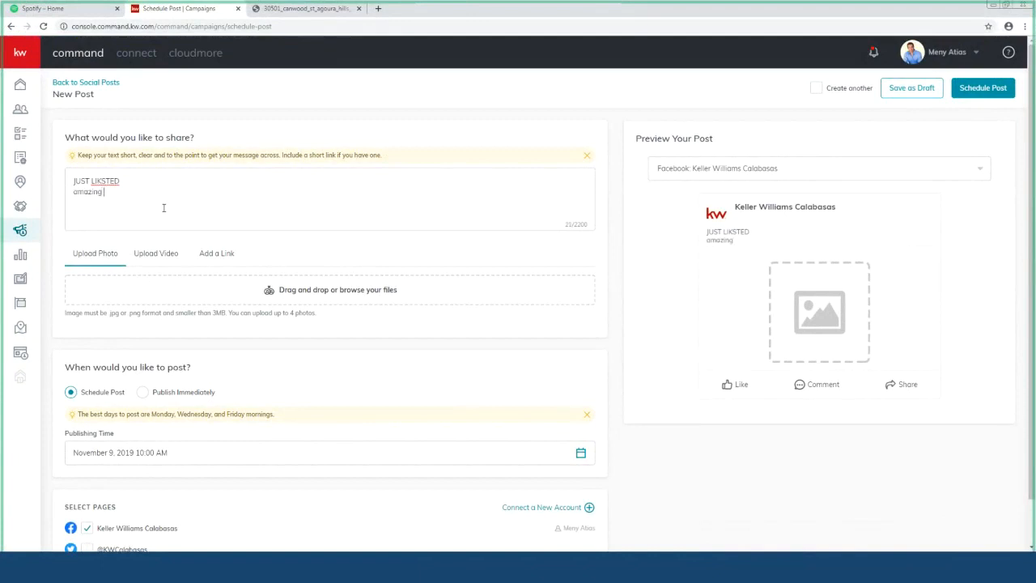
type("home")
key("Return")
type("wont lastt")
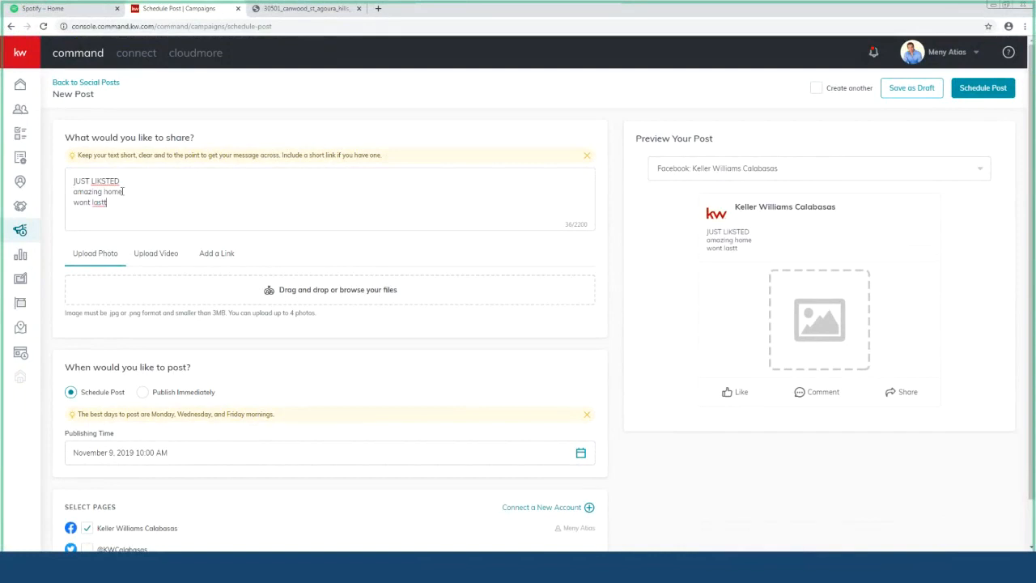
left_click(100, 179)
key("Delete")
left_click(286, 298)
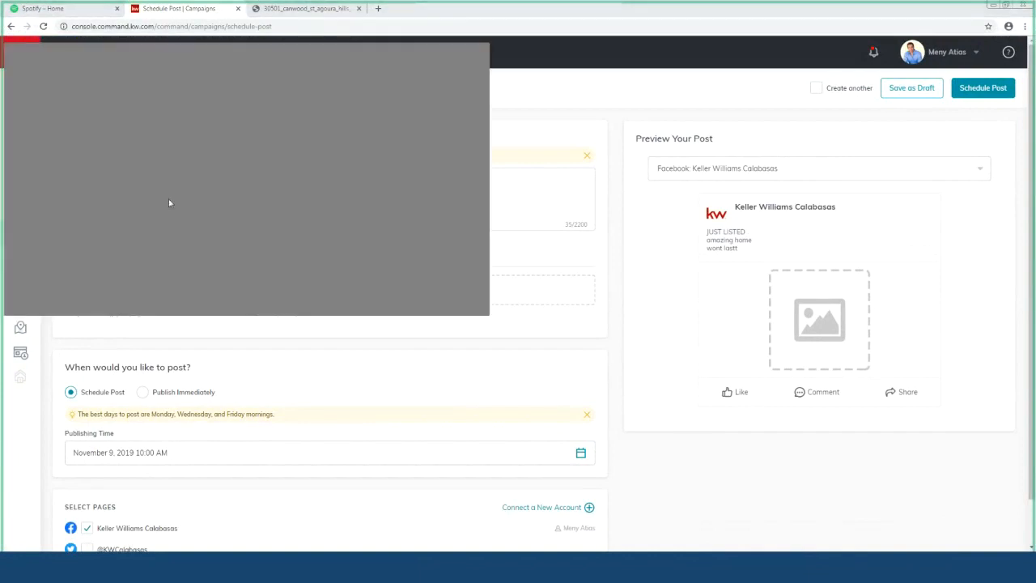
Step: Attach the house exterior photo to the post and select the 'wont lastt' line
left_click(391, 296)
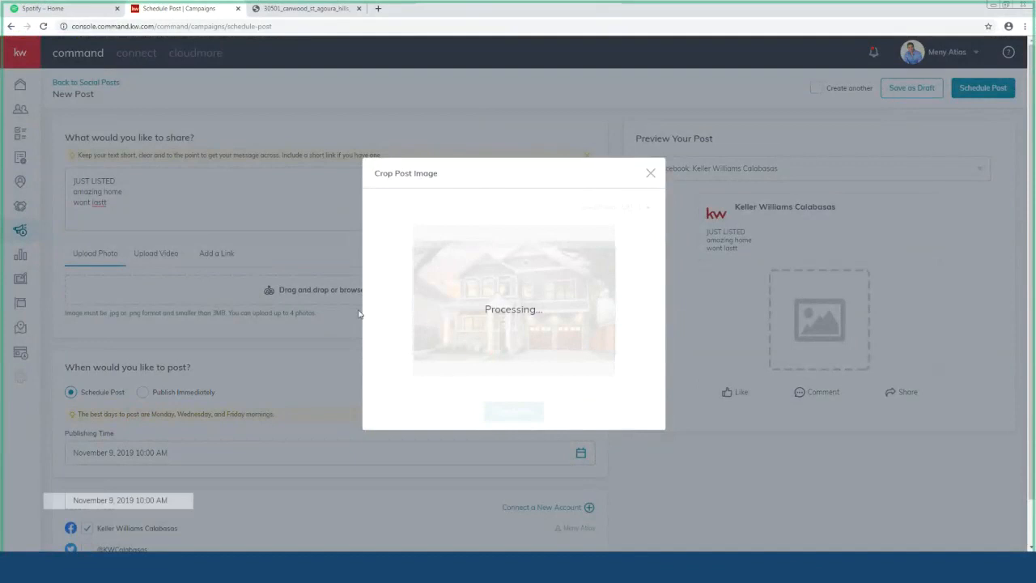
scroll(360, 314, "down", 2)
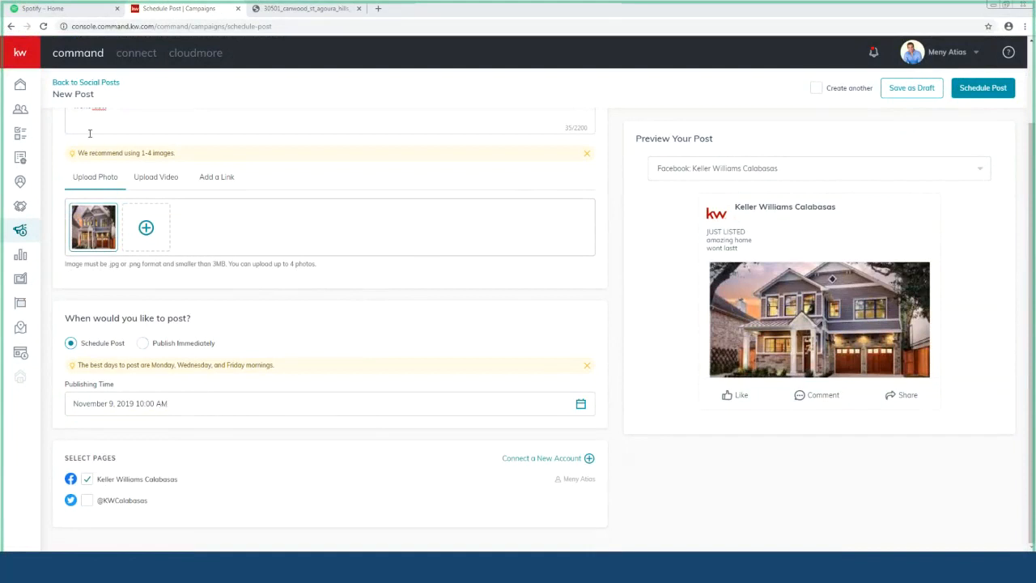
triple_click(138, 127)
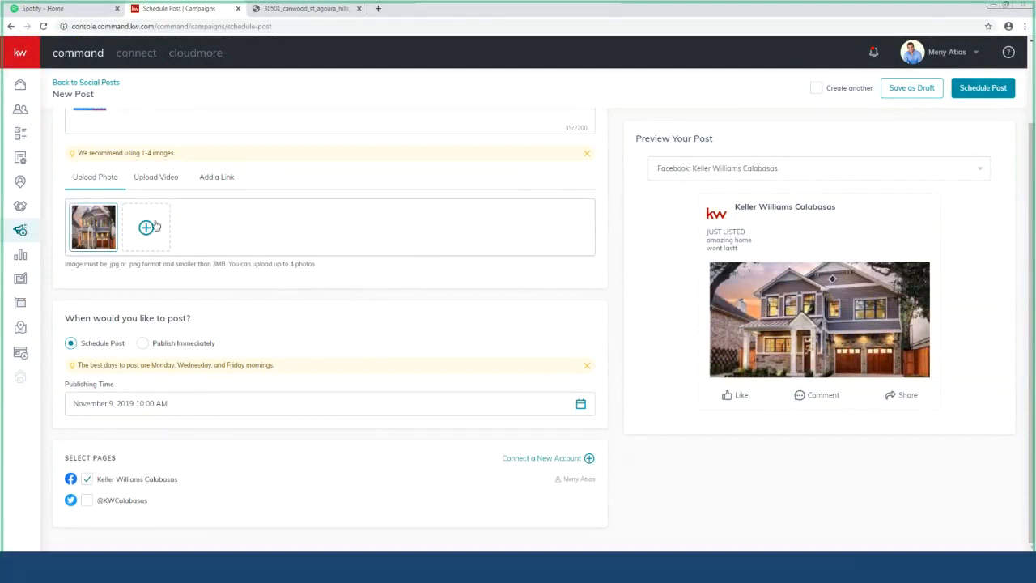
Step: Start a new paid Social Ad campaign named '123 - new listing'
left_click(22, 231)
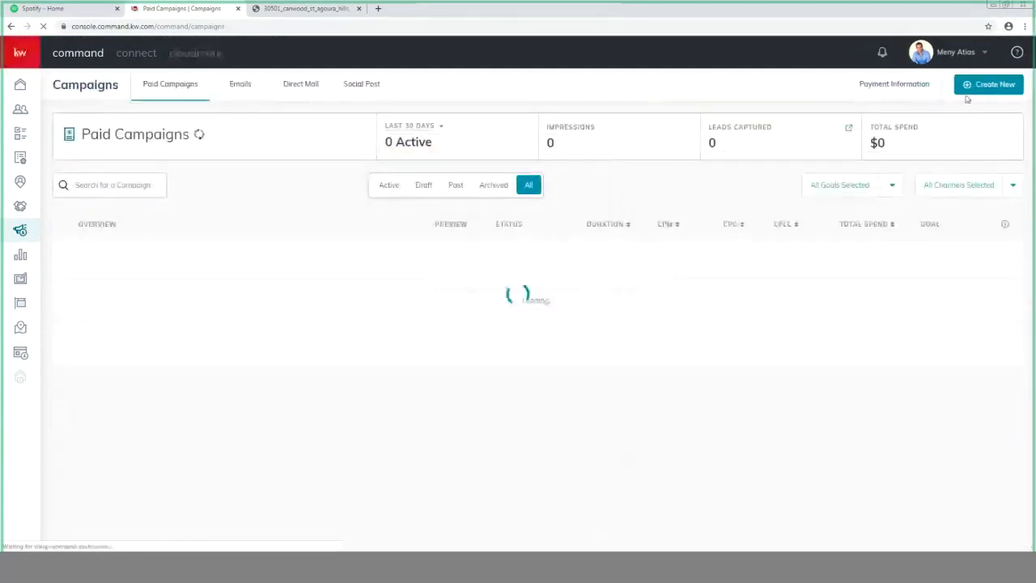
left_click(989, 84)
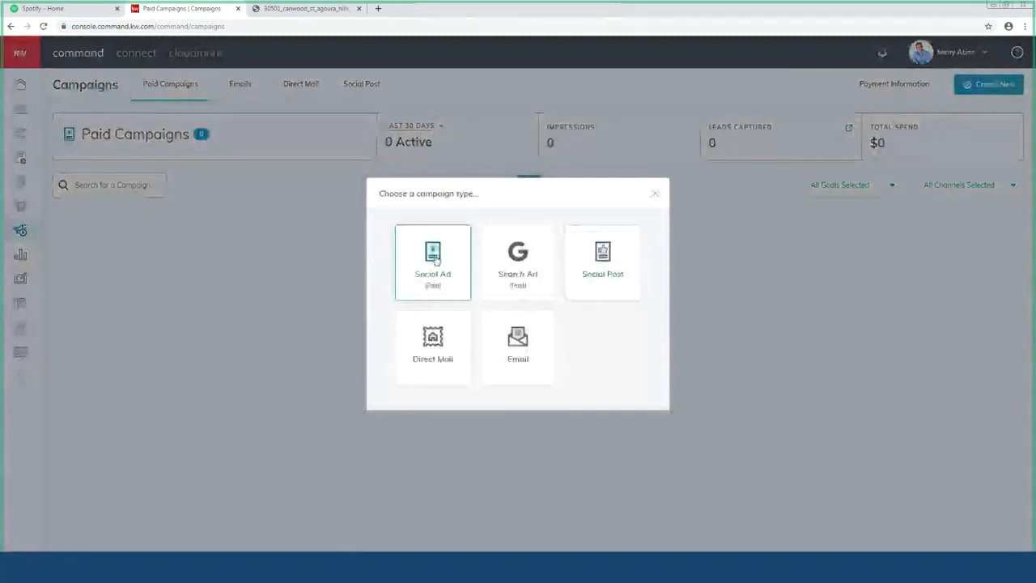
left_click(433, 254)
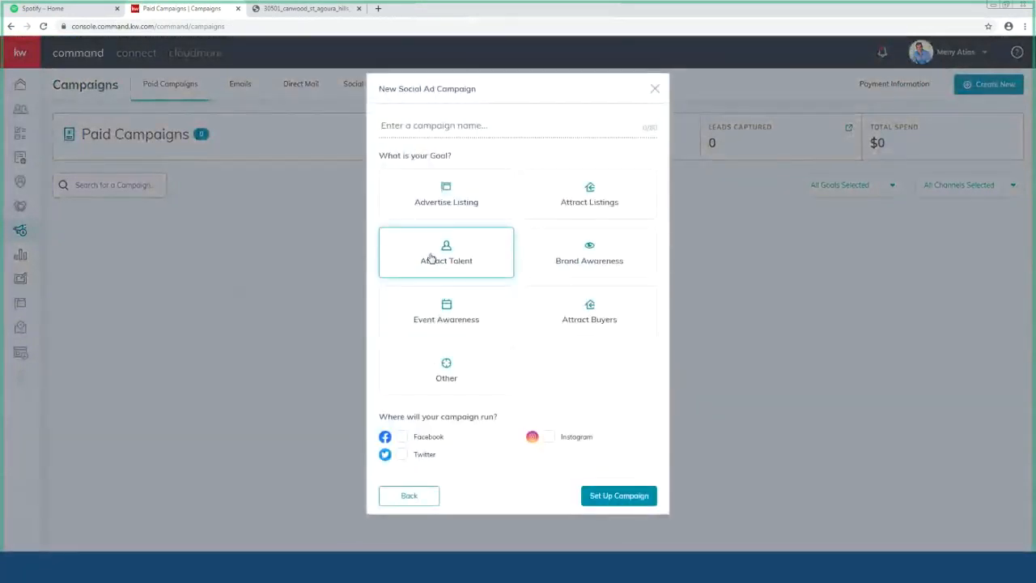
left_click(458, 128)
type("123 - new listing")
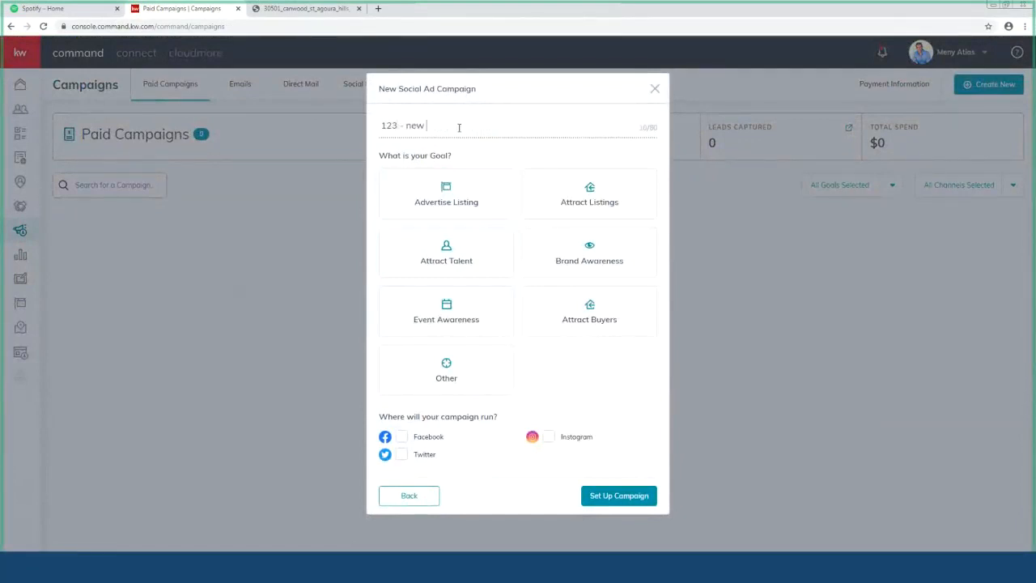
Step: Set the campaign goal to Attract Listings on Facebook and set up the campaign
left_click(620, 192)
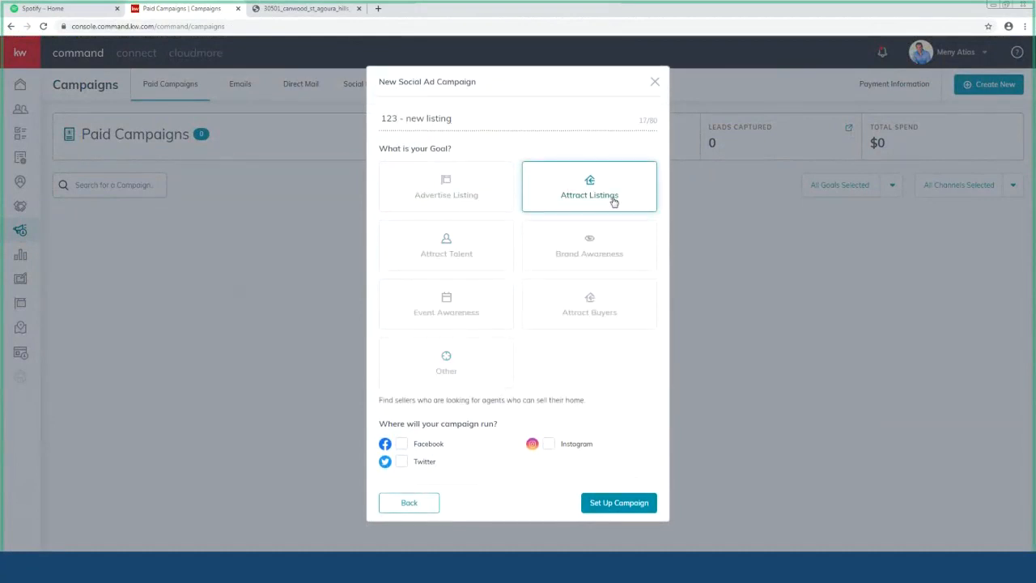
left_click(600, 316)
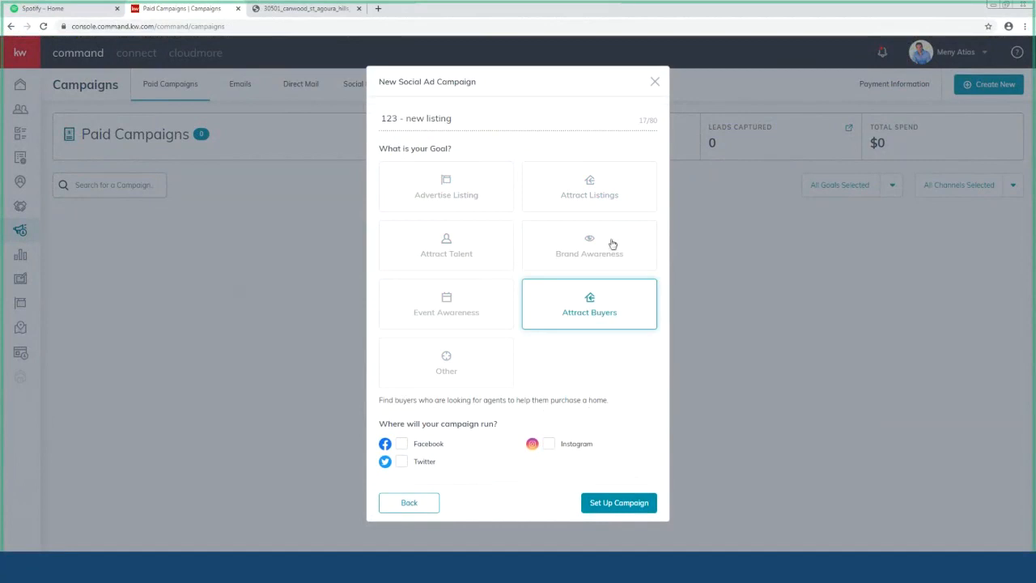
left_click(596, 202)
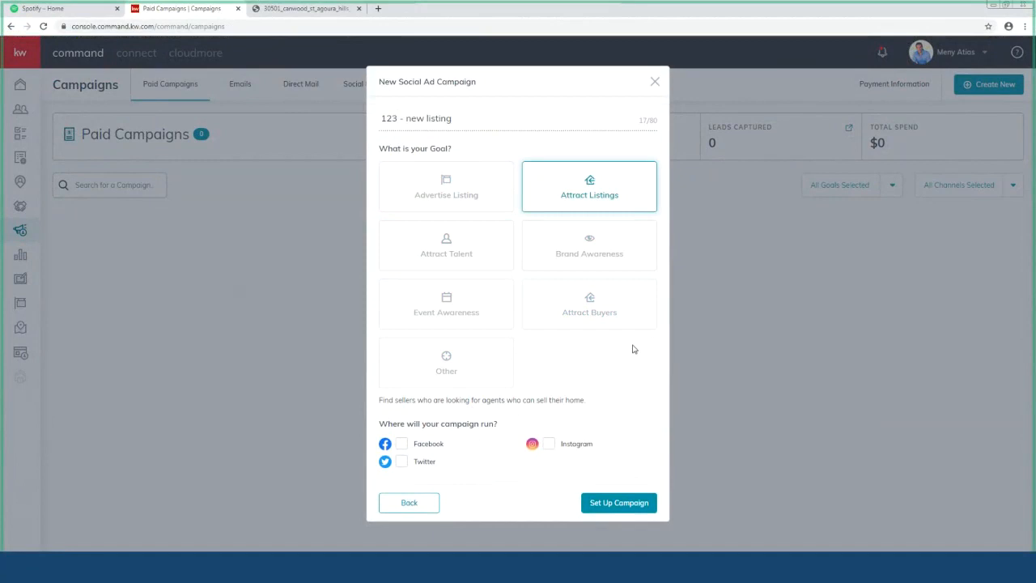
left_click(427, 449)
left_click(617, 503)
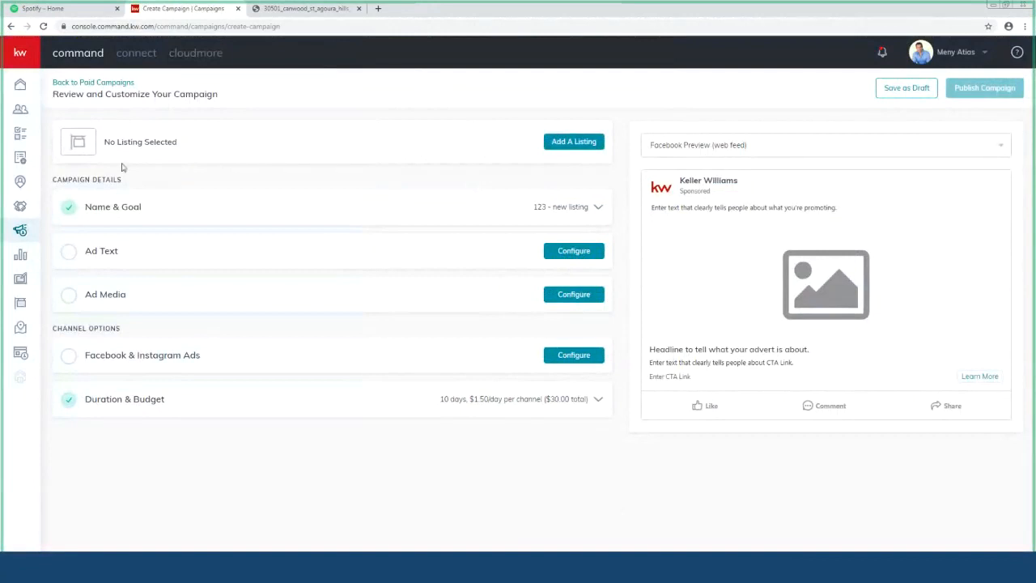
left_click(576, 149)
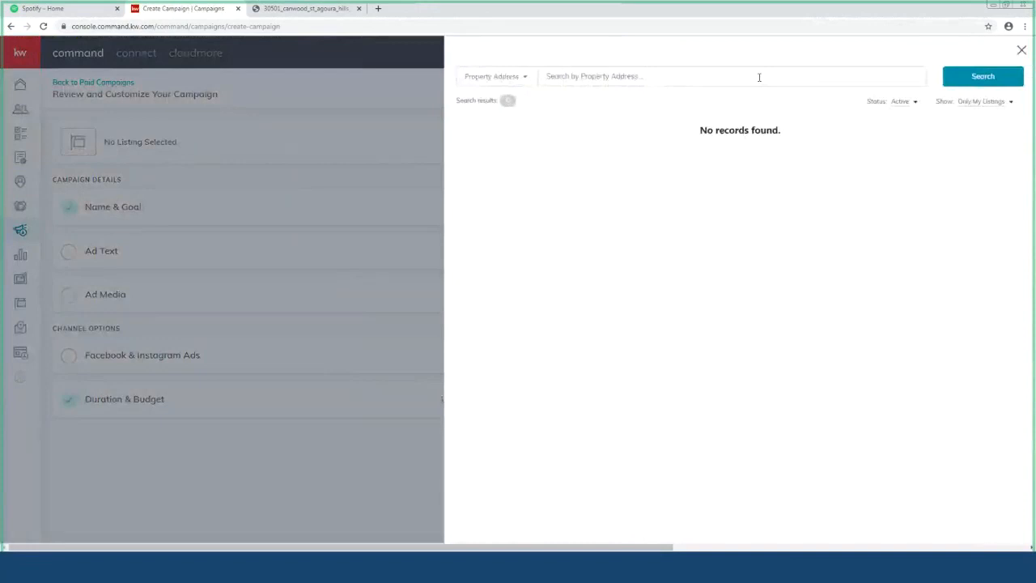
left_click(974, 105)
left_click(972, 120)
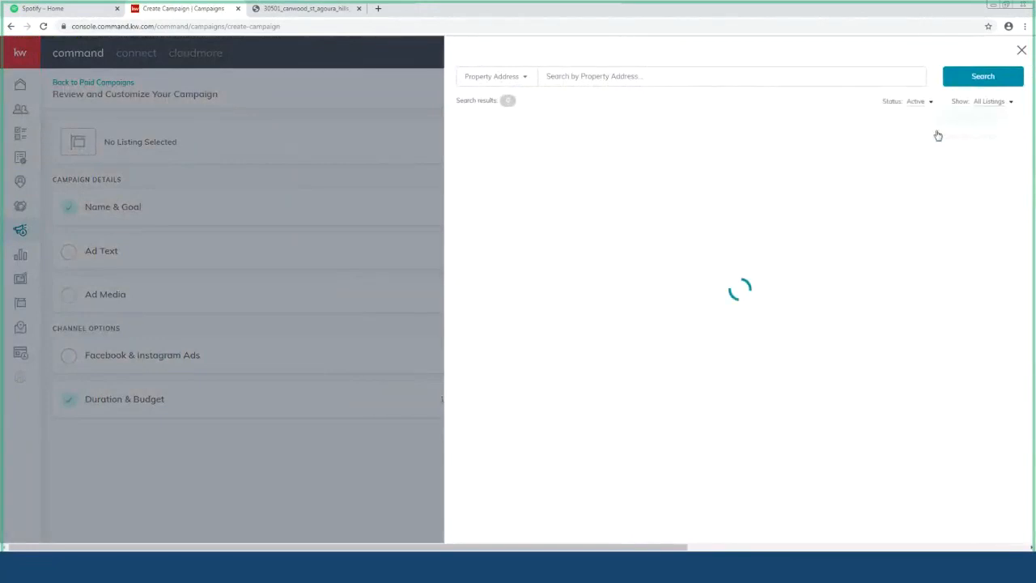
left_click(579, 77)
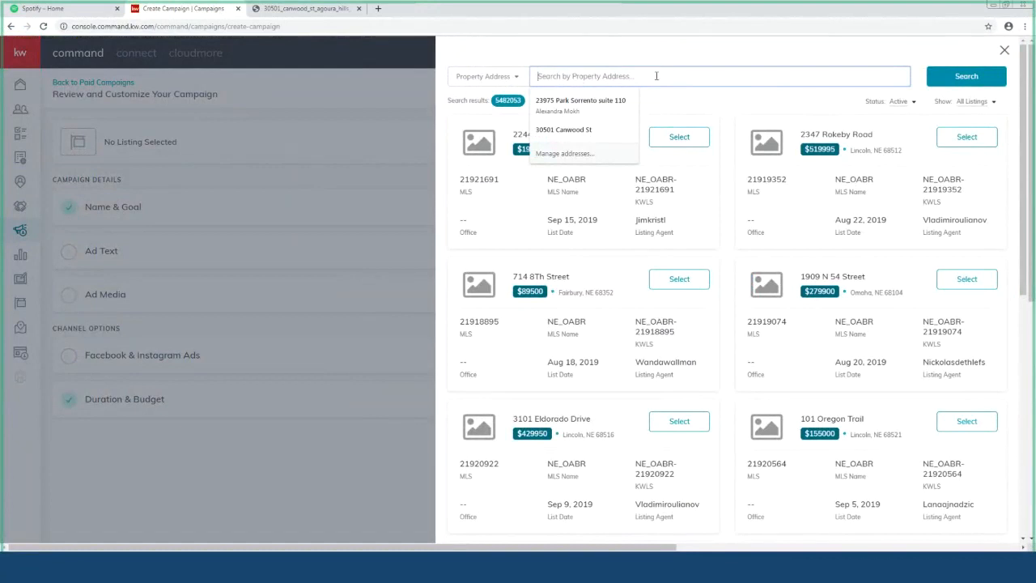
left_click(564, 129)
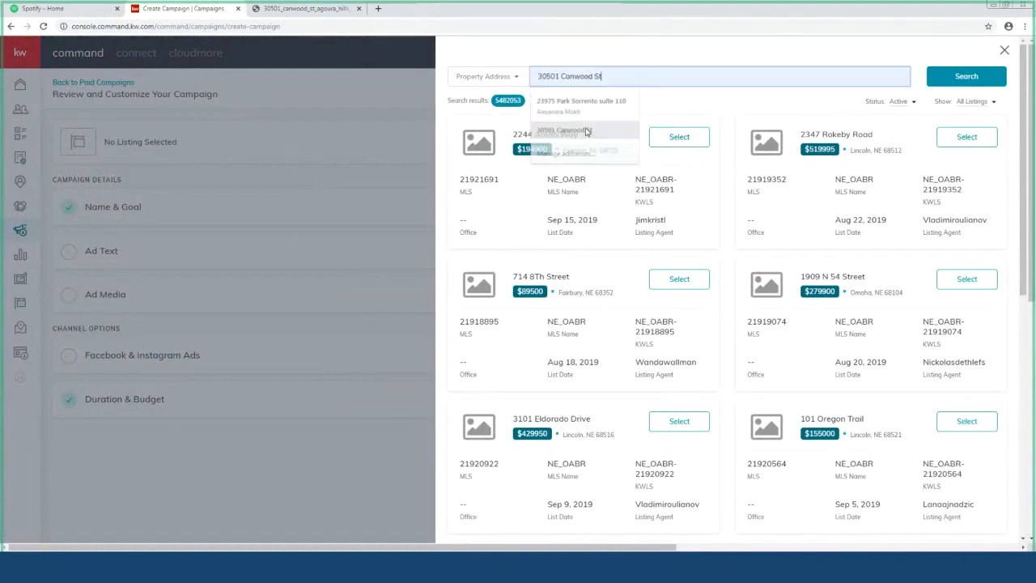
left_click(628, 76)
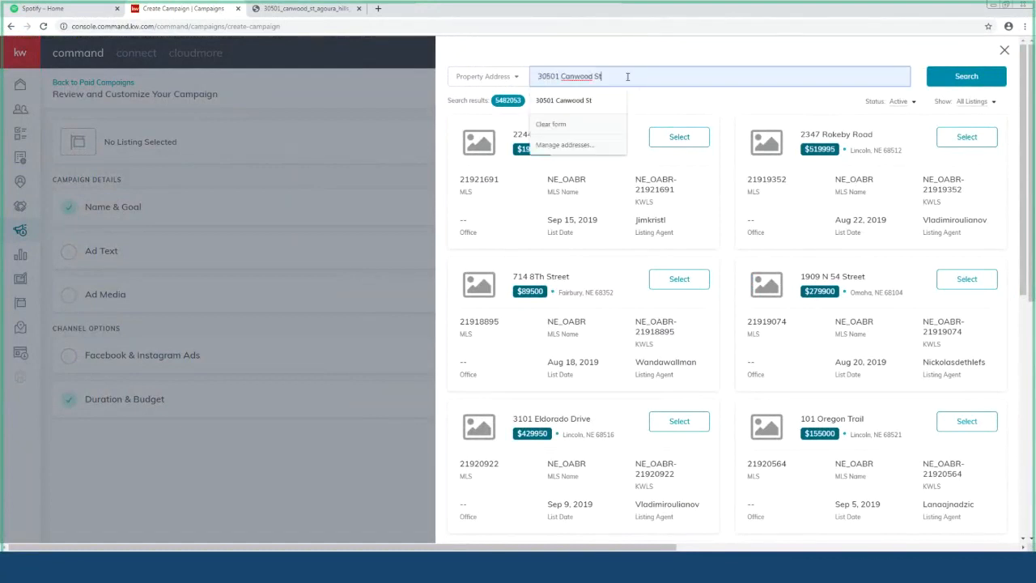
key("BackSpace")
key("BackSpace")
key("BackSpace")
key("BackSpace")
key("BackSpace")
key("BackSpace")
key("BackSpace")
key("BackSpace")
key("BackSpace")
key("BackSpace")
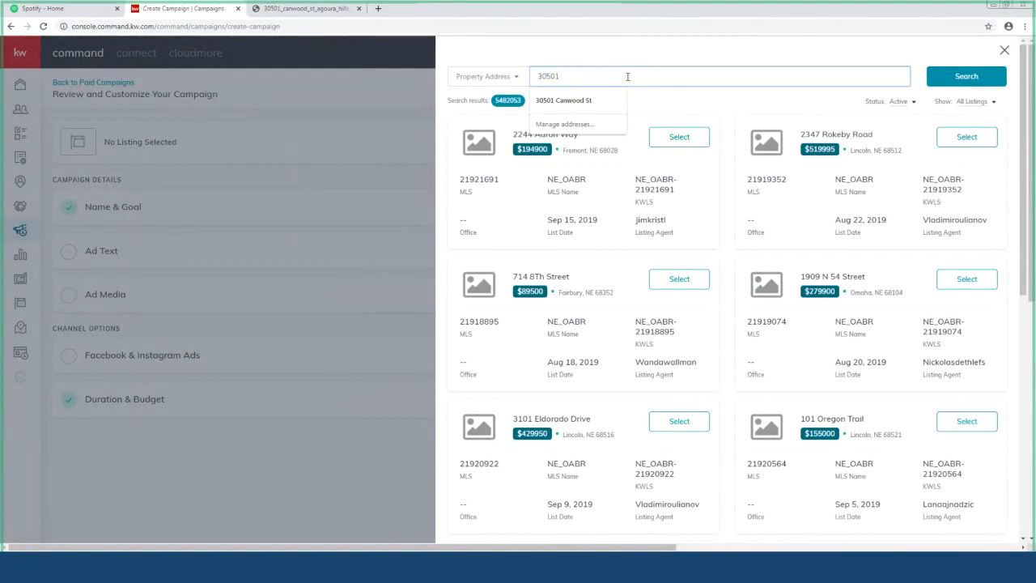
left_click(957, 76)
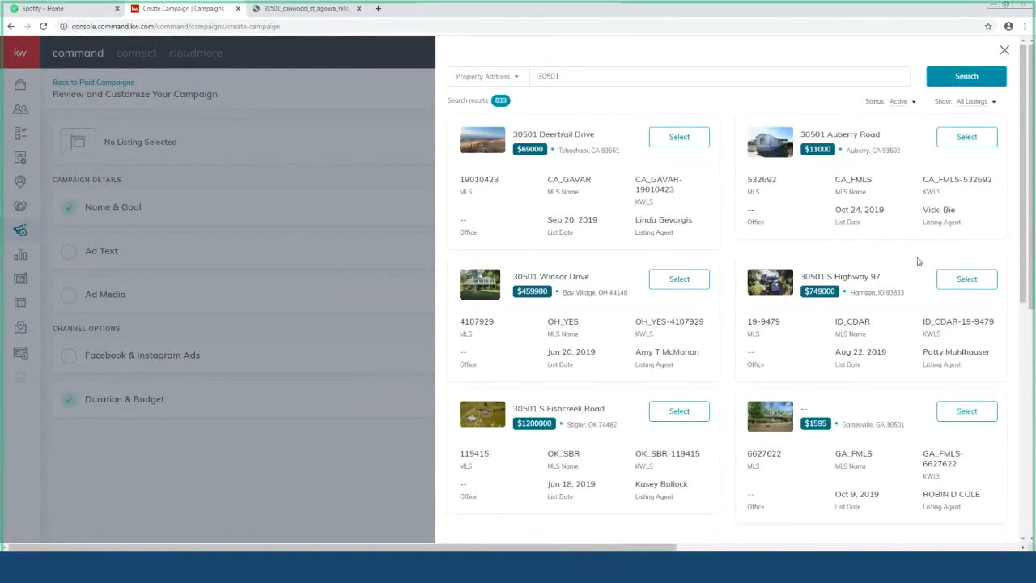
left_click(967, 137)
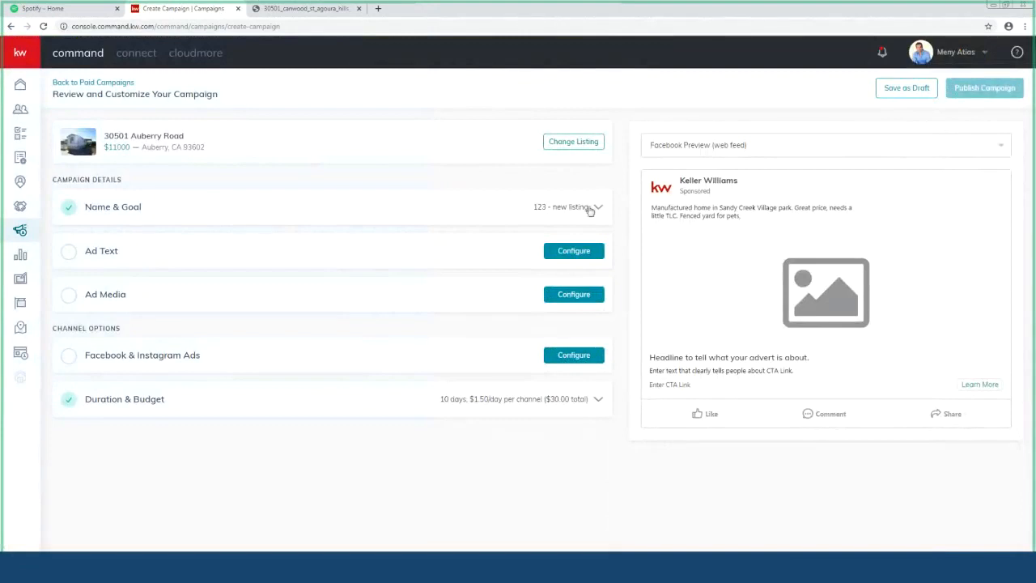
Step: Save the Name & Goal details and bring up the Ad Text editor
left_click(590, 209)
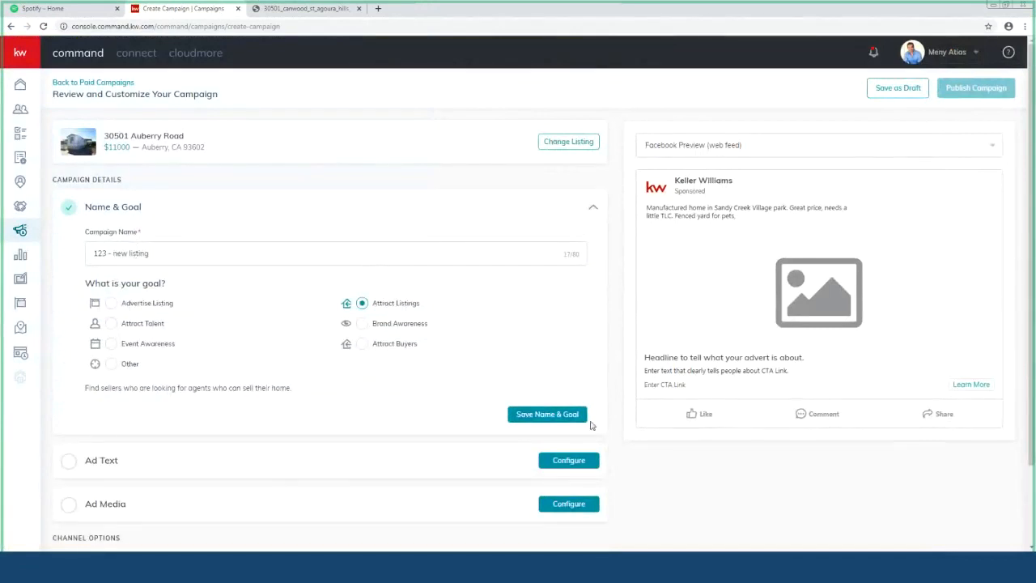
left_click(565, 417)
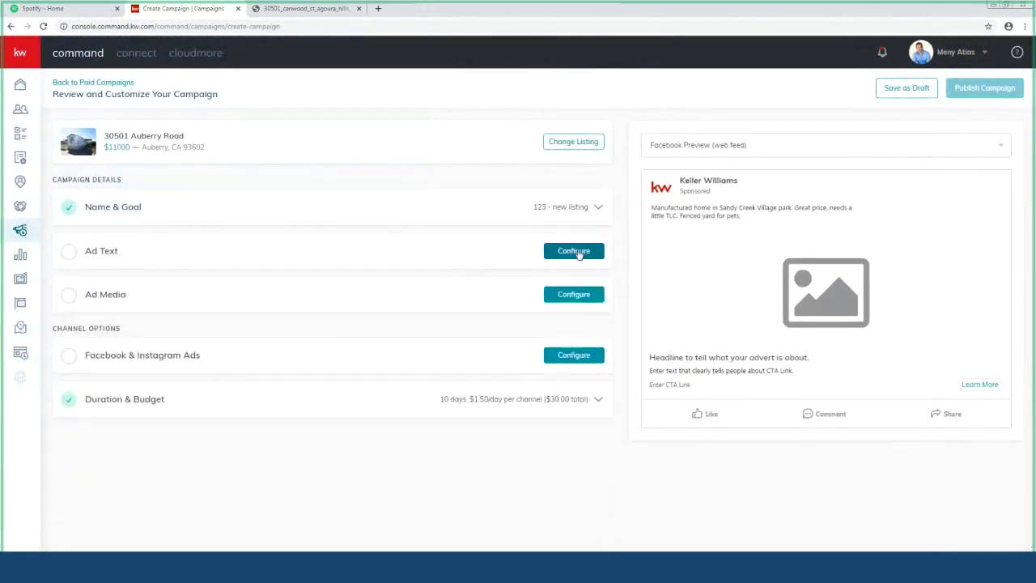
left_click(571, 251)
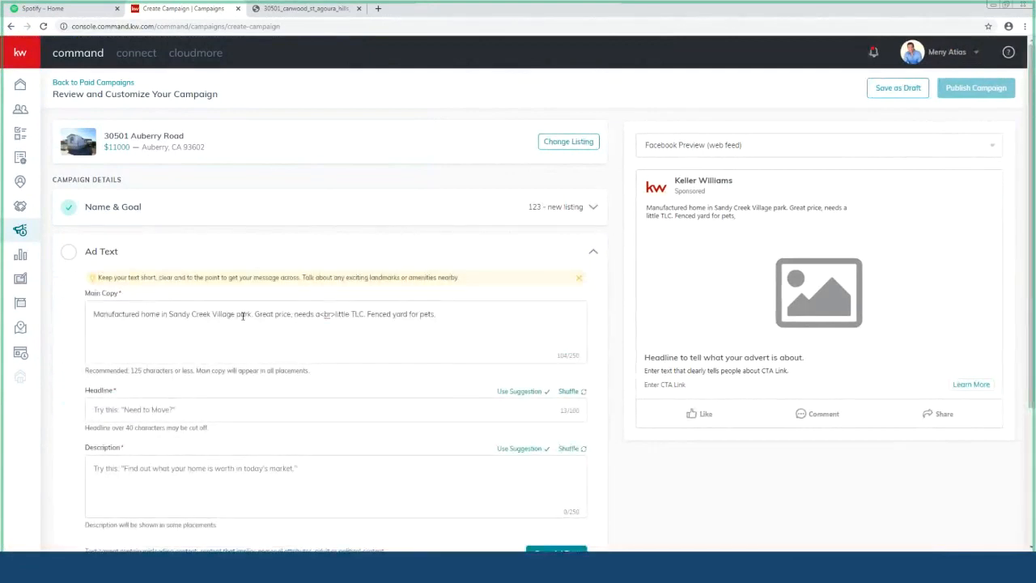
Step: Give the ad the headline 'just listed' with a JUST LISTED description, and save
triple_click(169, 316)
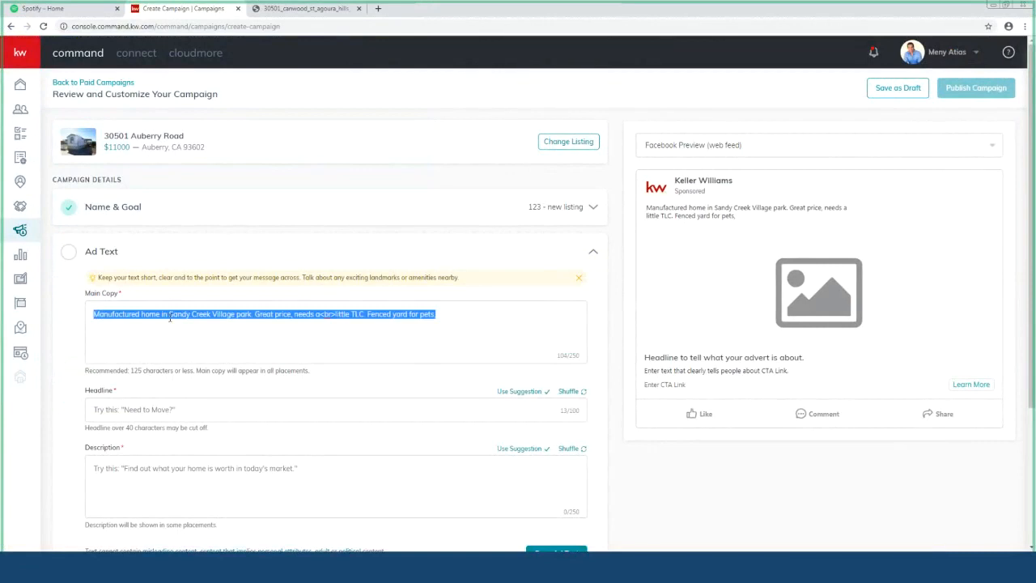
left_click(276, 362)
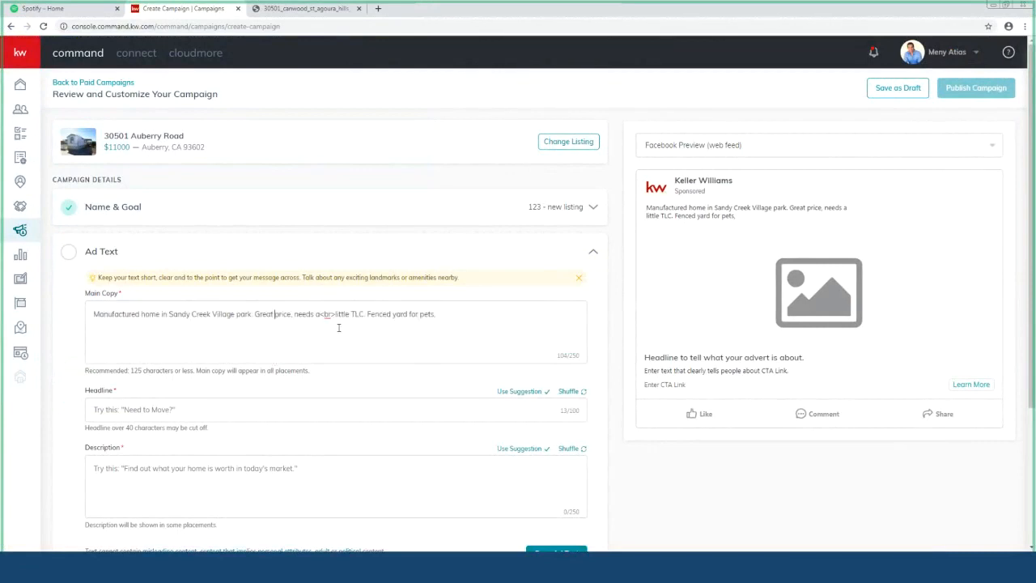
scroll(338, 328, "down", 1)
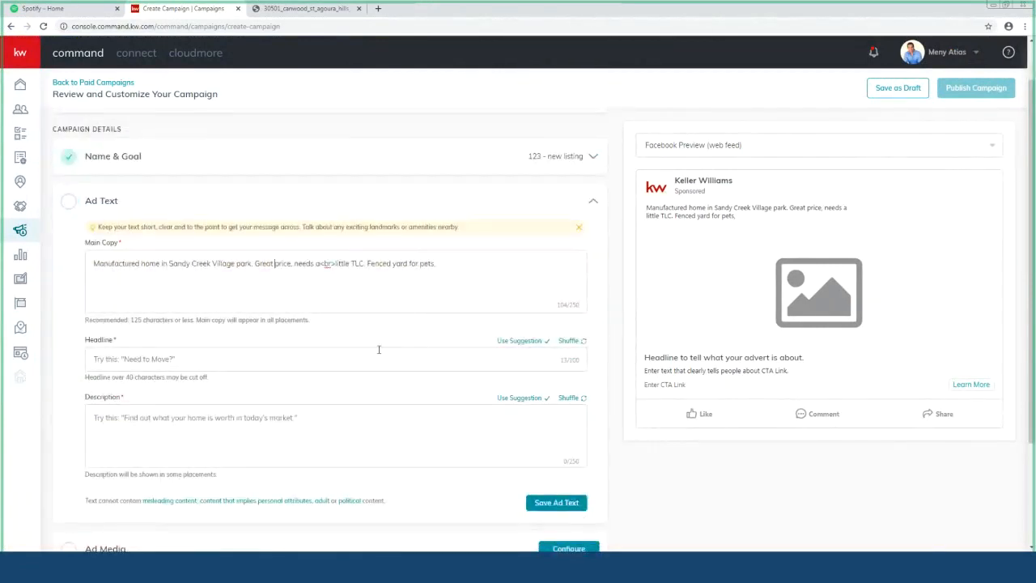
scroll(217, 380, "down", 1)
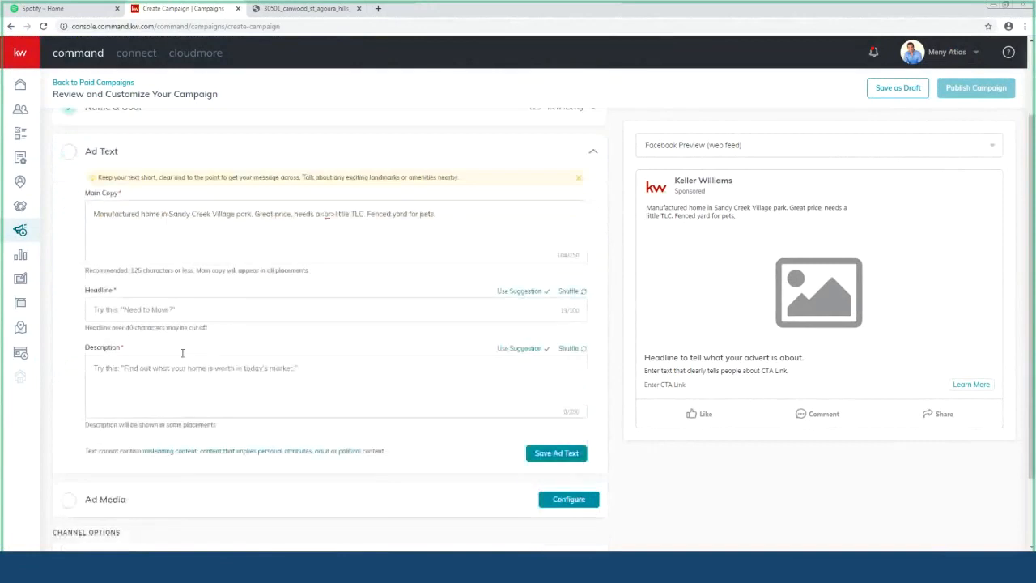
left_click(202, 308)
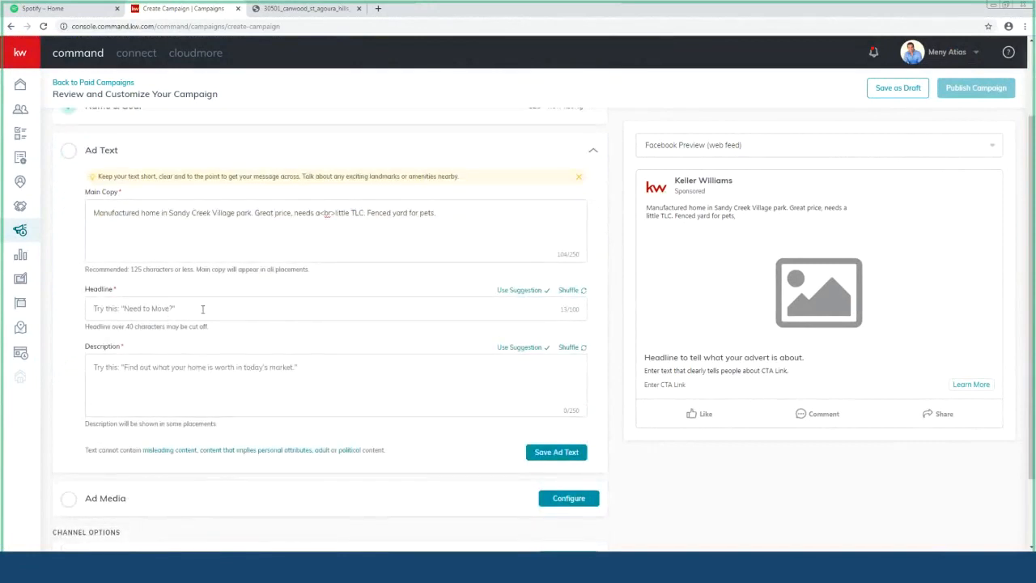
type("just listed")
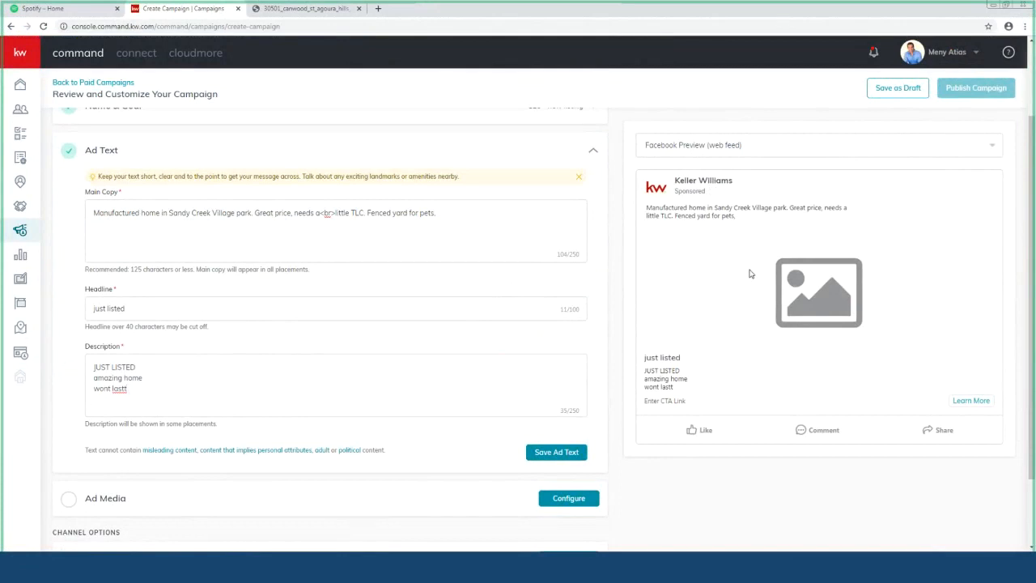
left_click(544, 453)
Step: Switch Ad Media to Multiple Images and bring up the listing's photo picker
left_click(572, 295)
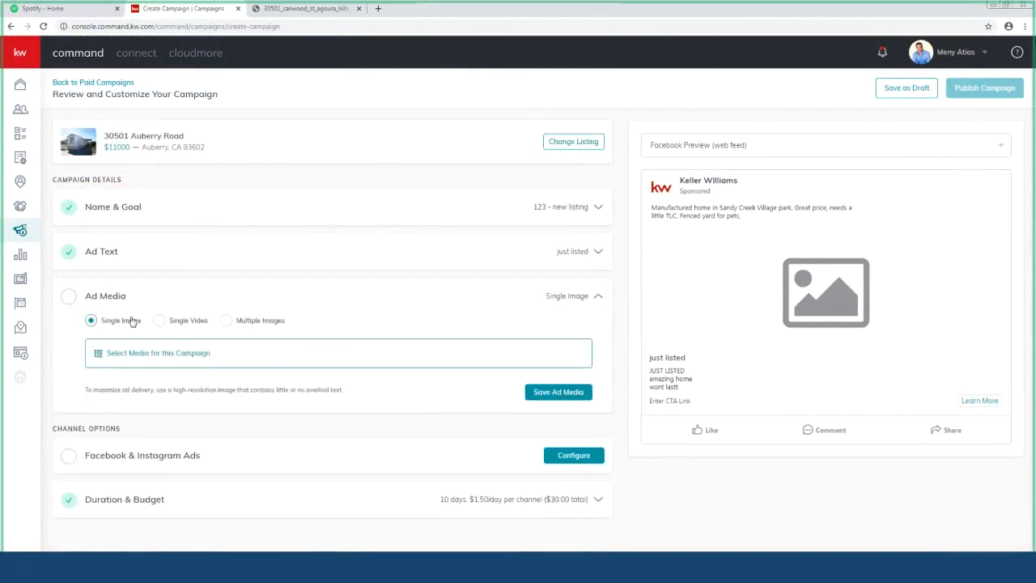
left_click(226, 321)
left_click(212, 357)
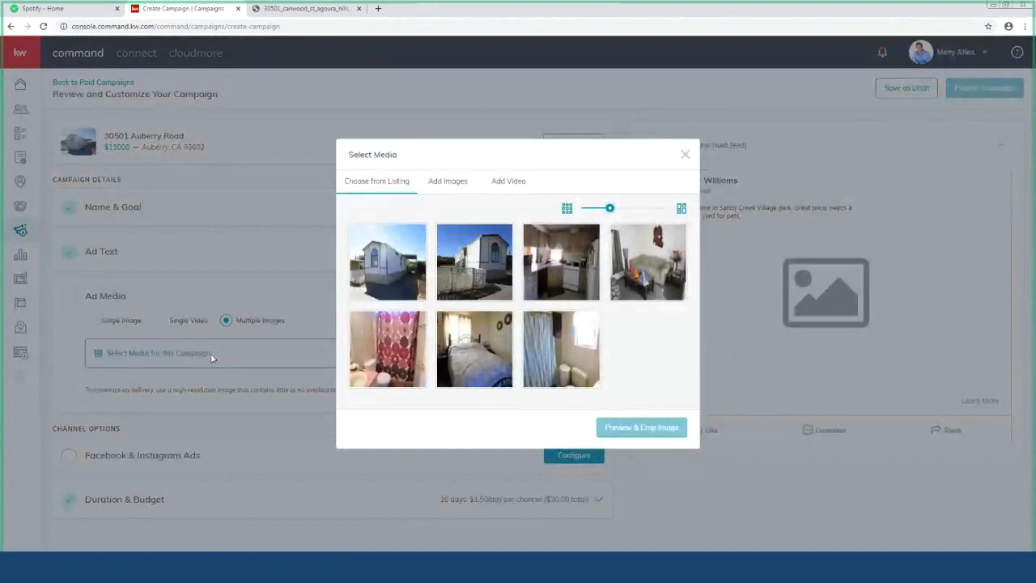
Step: Add the exterior listing photo as the first cropped ad image
left_click(390, 270)
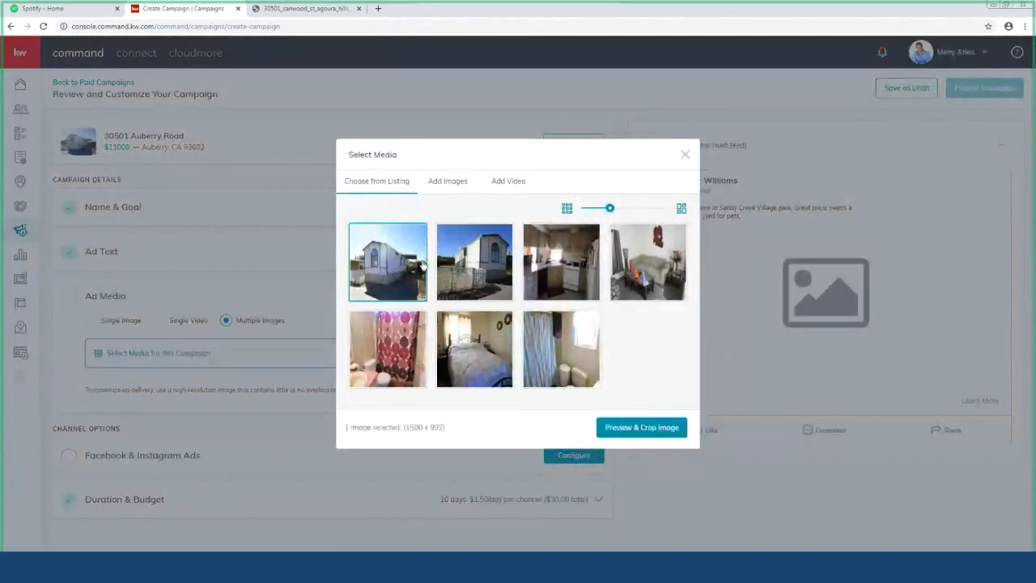
left_click(571, 272)
left_click(646, 277)
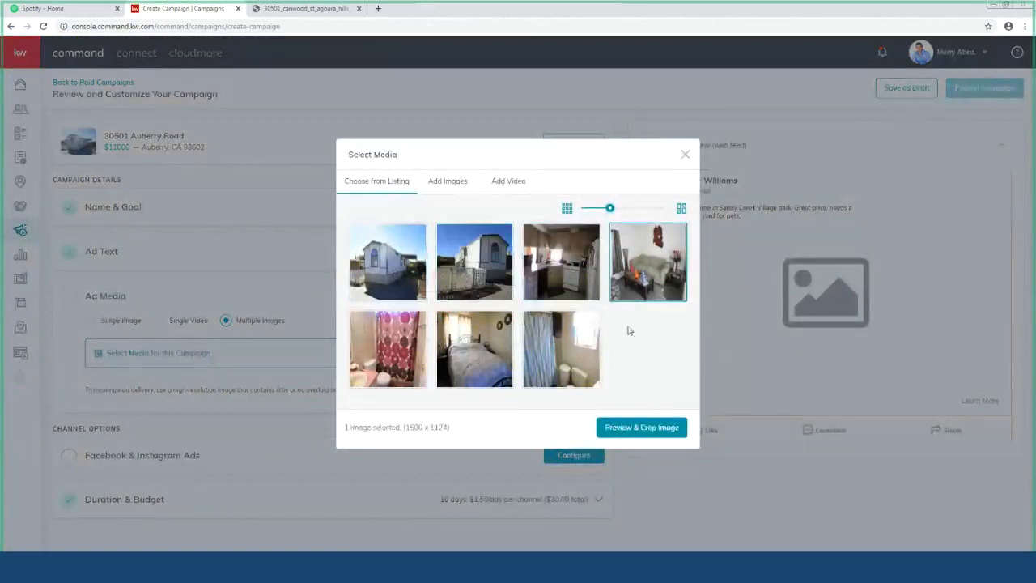
left_click(400, 284)
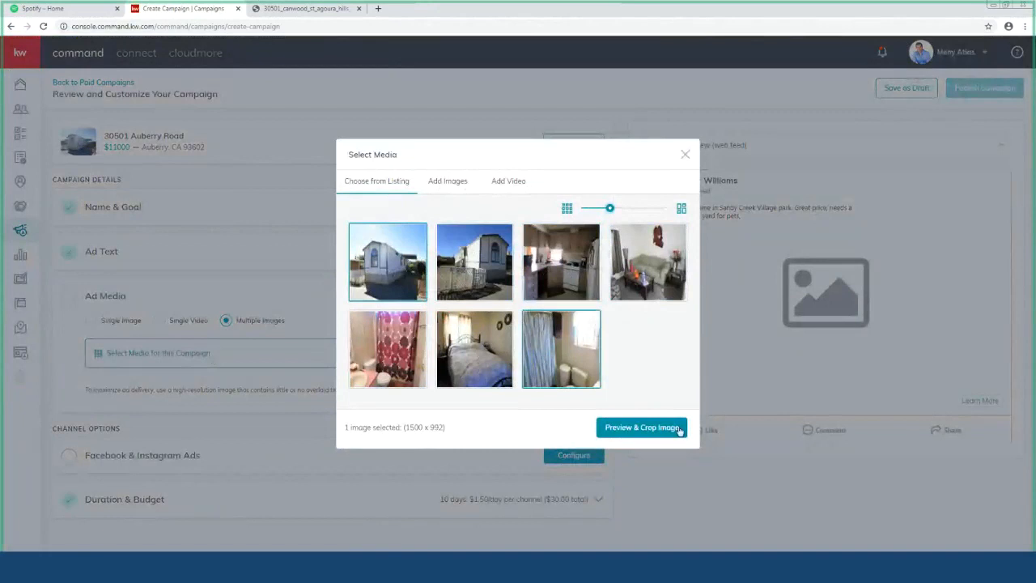
left_click(648, 429)
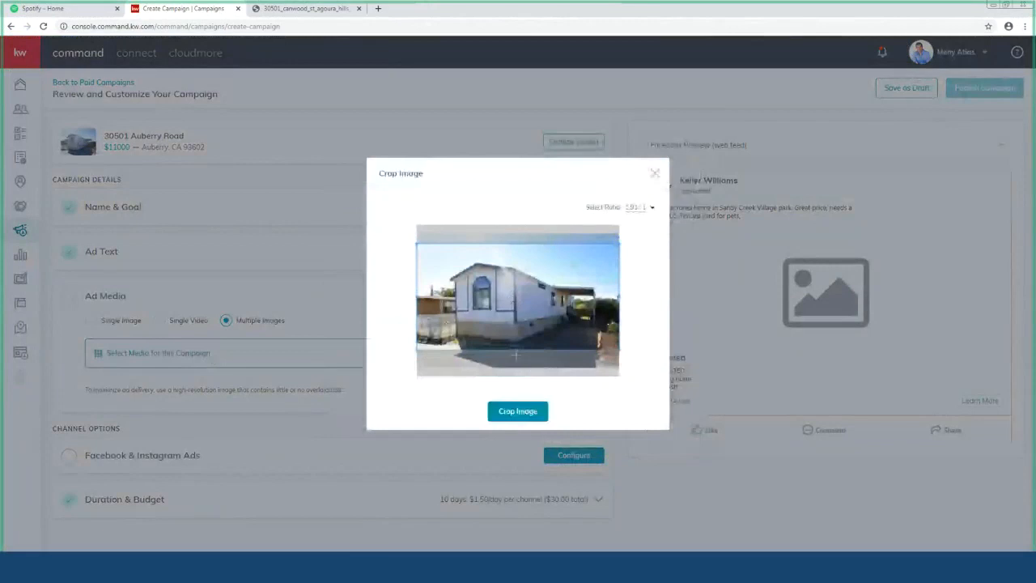
left_click(519, 412)
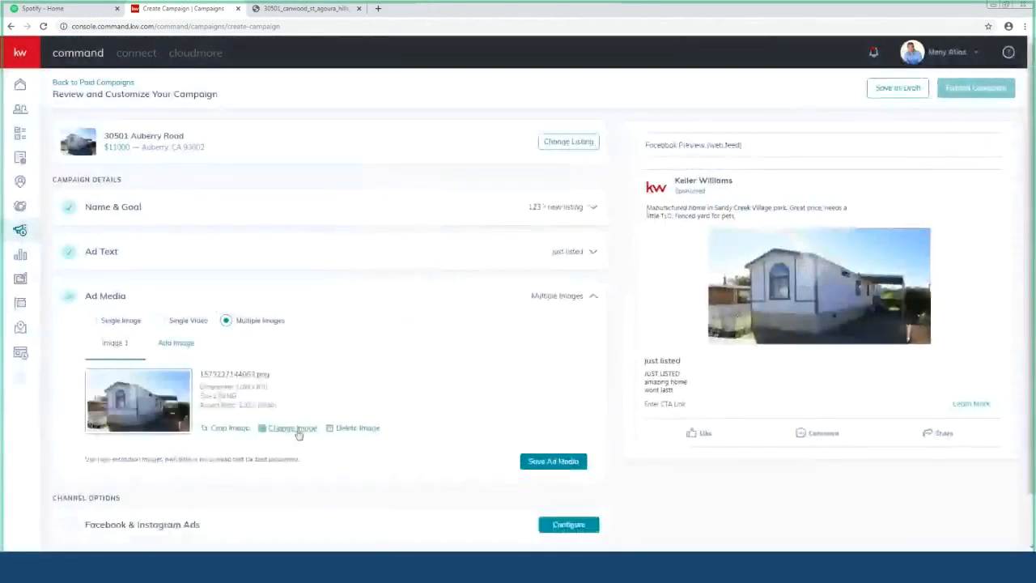
Step: Add an interior photo and the bathroom photo as cropped Images 2 and 3
left_click(178, 344)
left_click(497, 365)
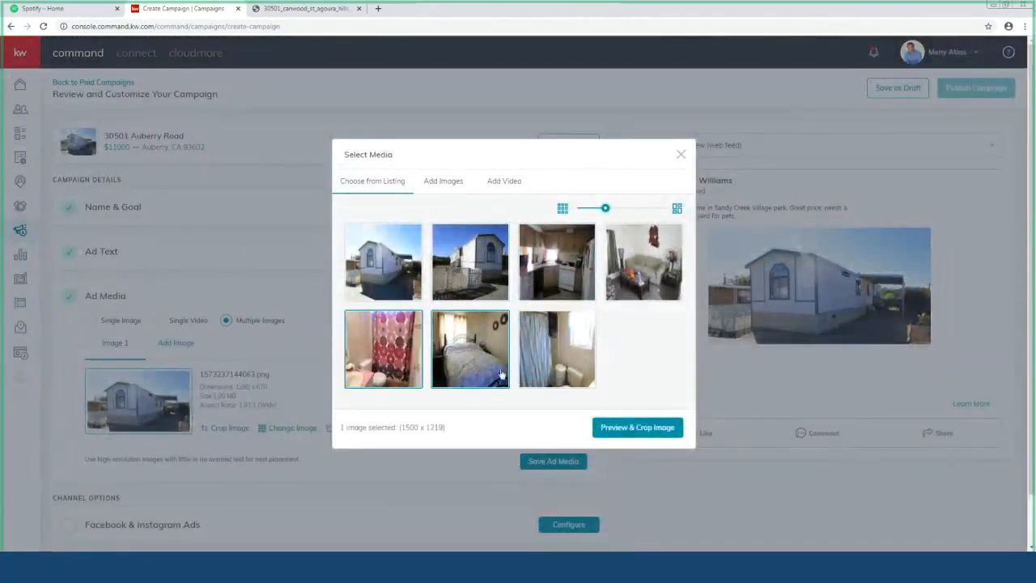
left_click(650, 430)
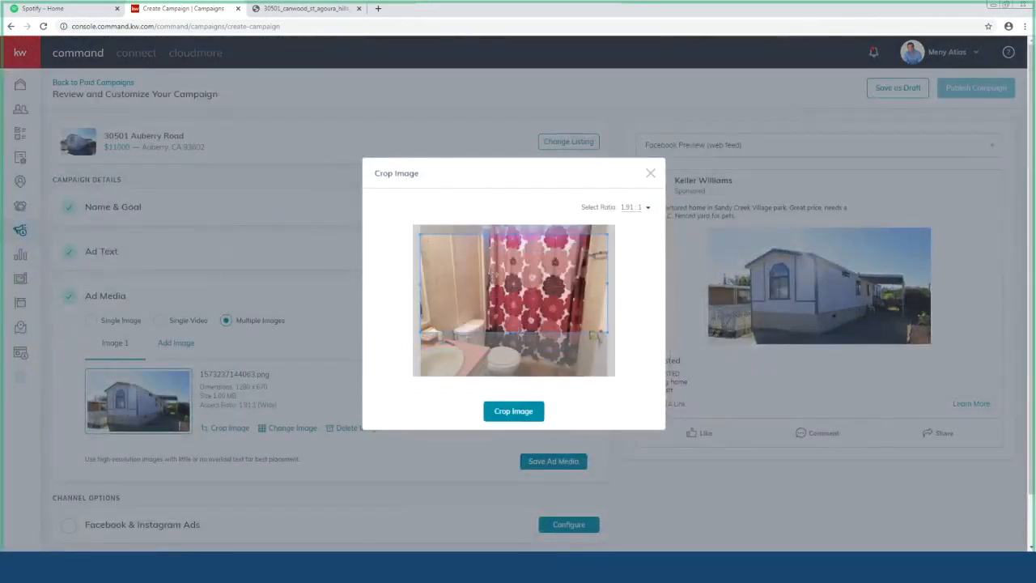
left_click(513, 413)
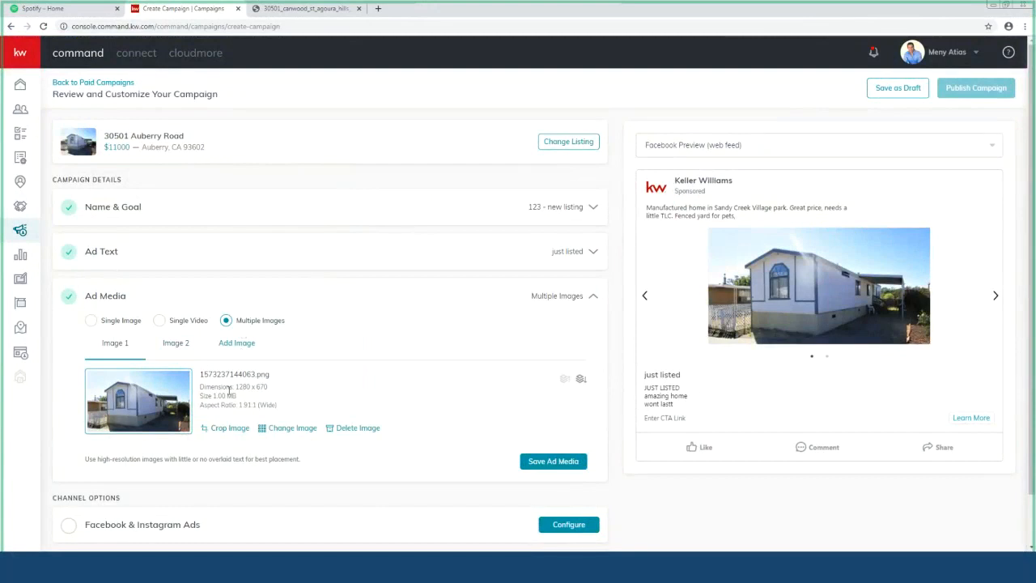
left_click(232, 344)
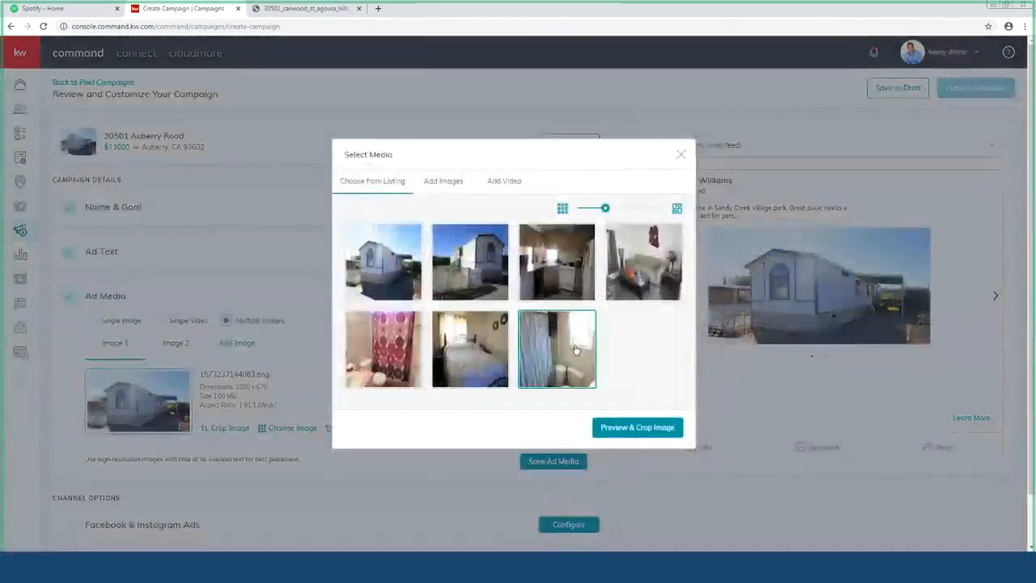
left_click(544, 356)
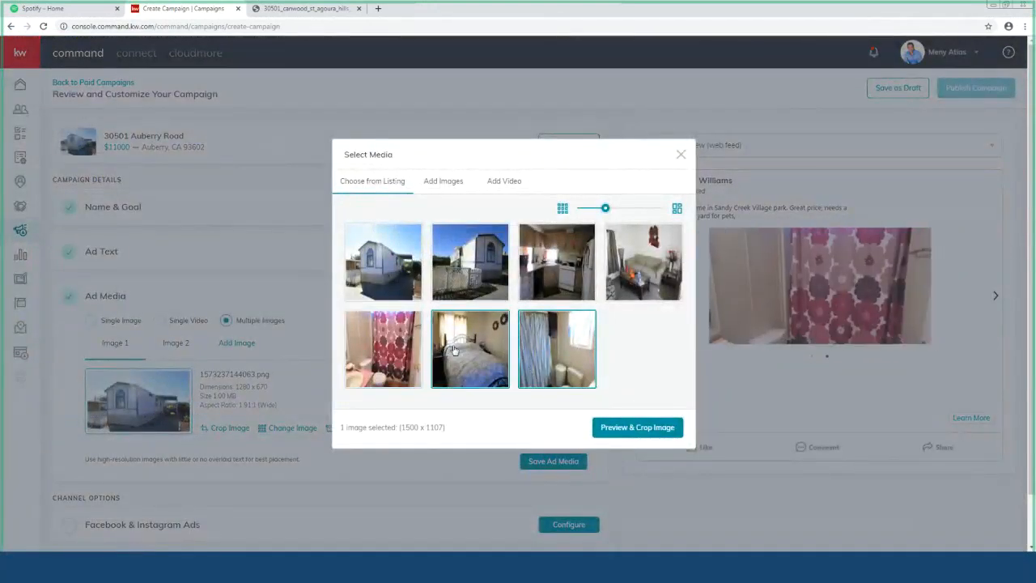
left_click(609, 427)
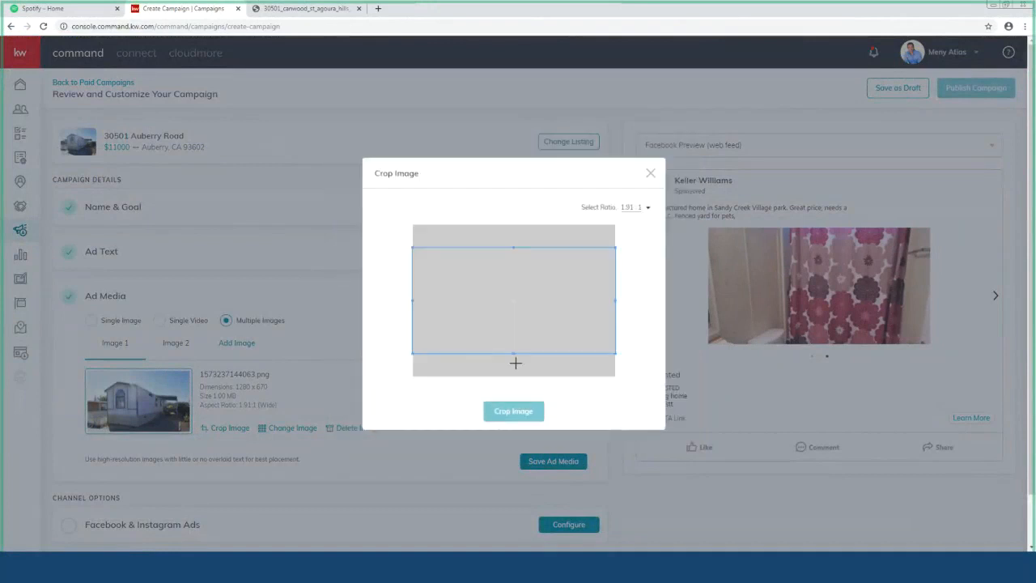
left_click(518, 411)
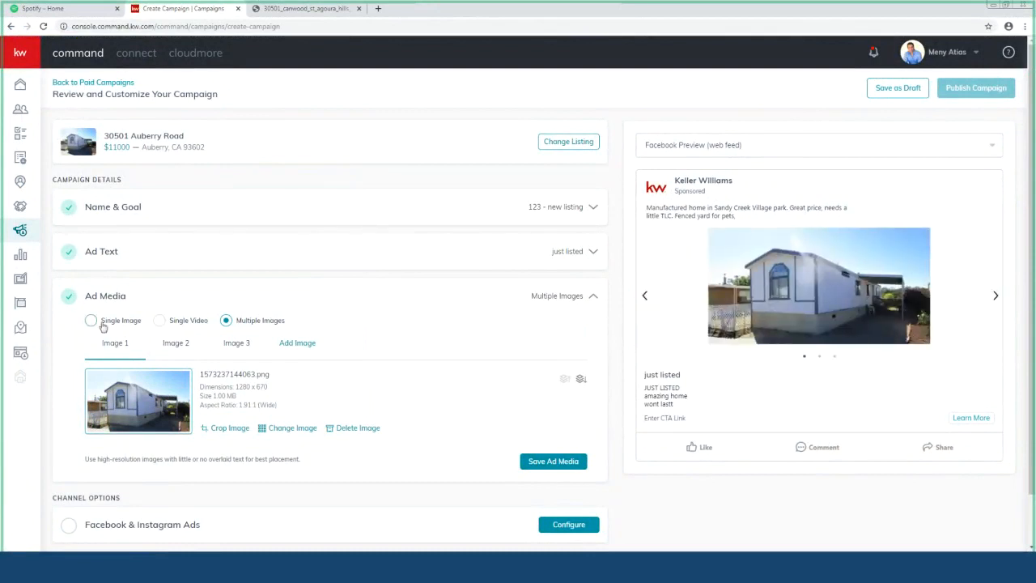
left_click(160, 321)
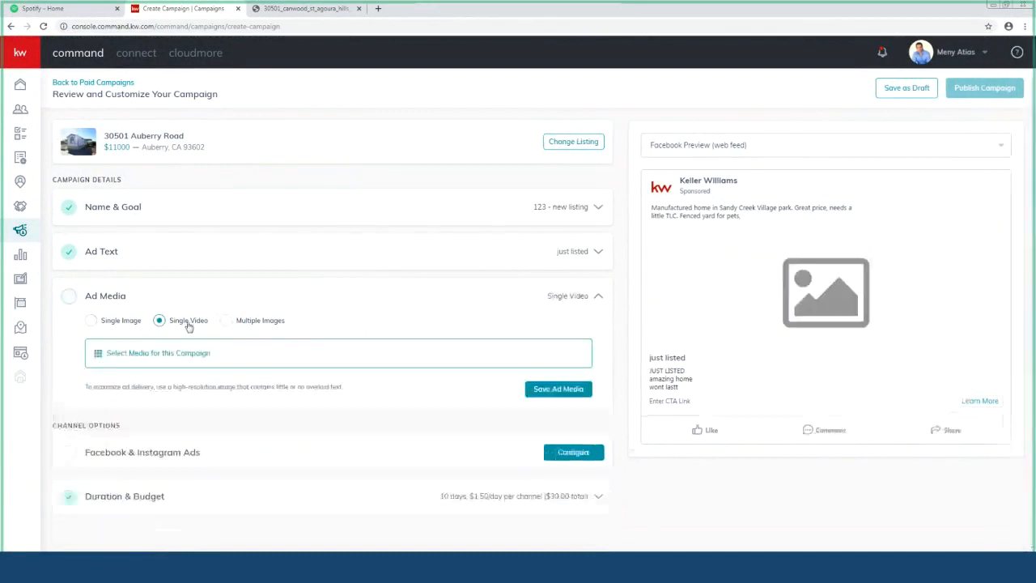
left_click(228, 322)
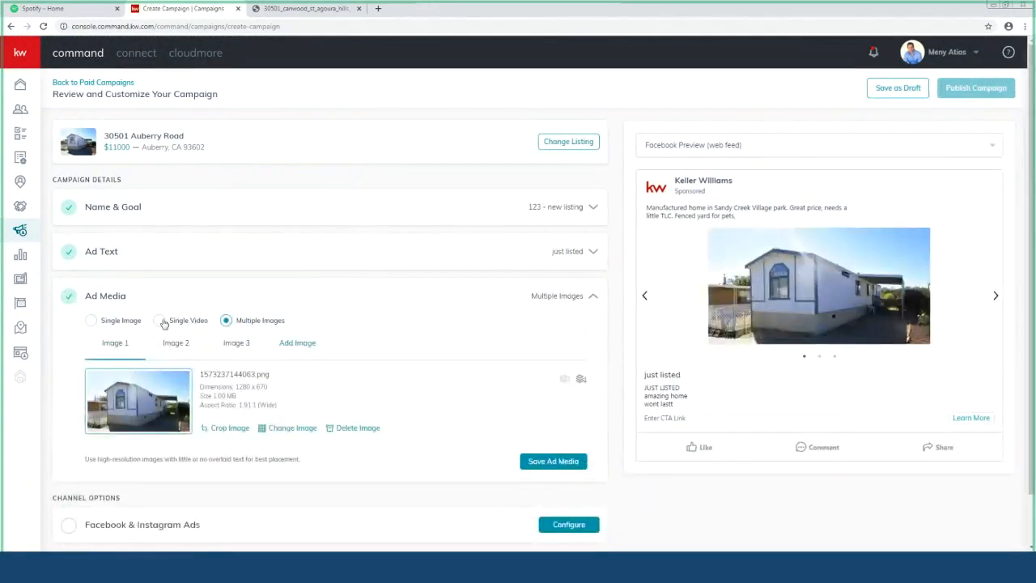
left_click(159, 321)
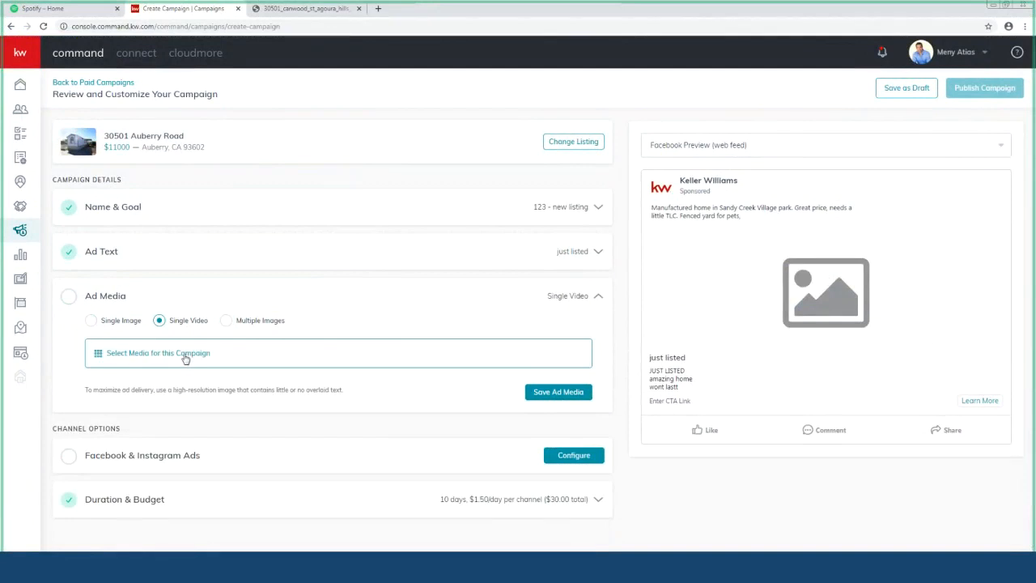
left_click(155, 354)
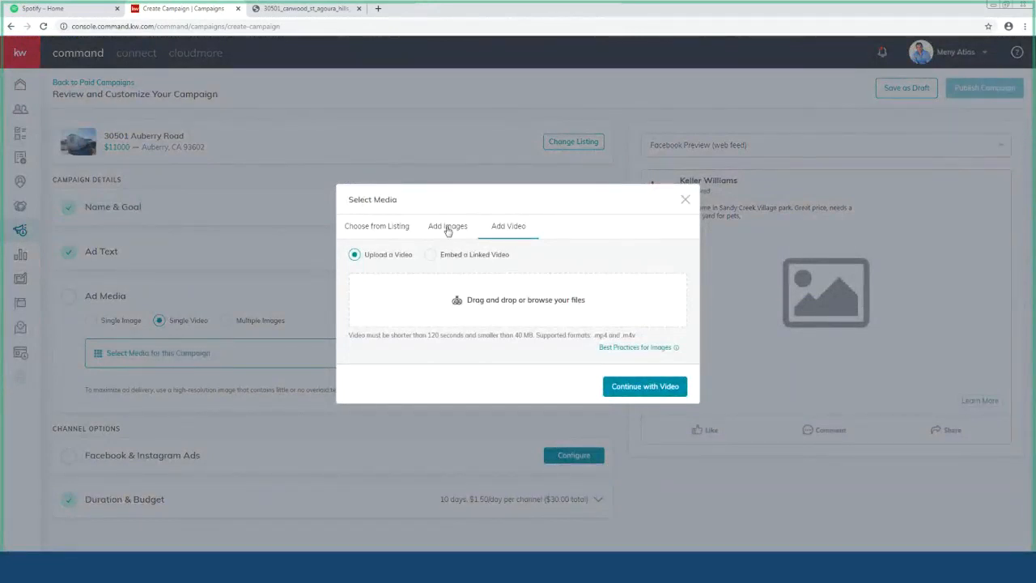
left_click(448, 231)
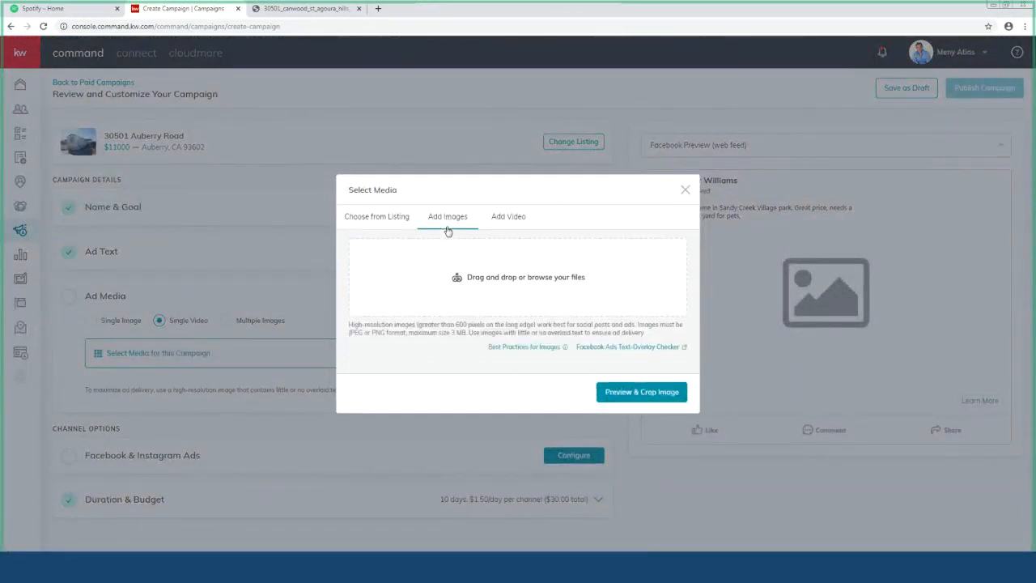
left_click(395, 220)
left_click(389, 243)
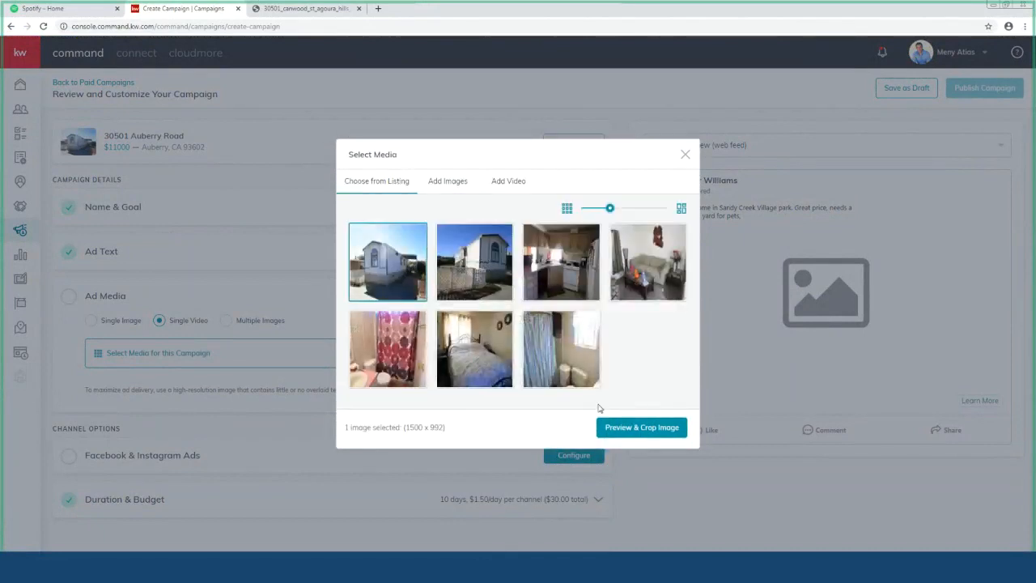
left_click(635, 427)
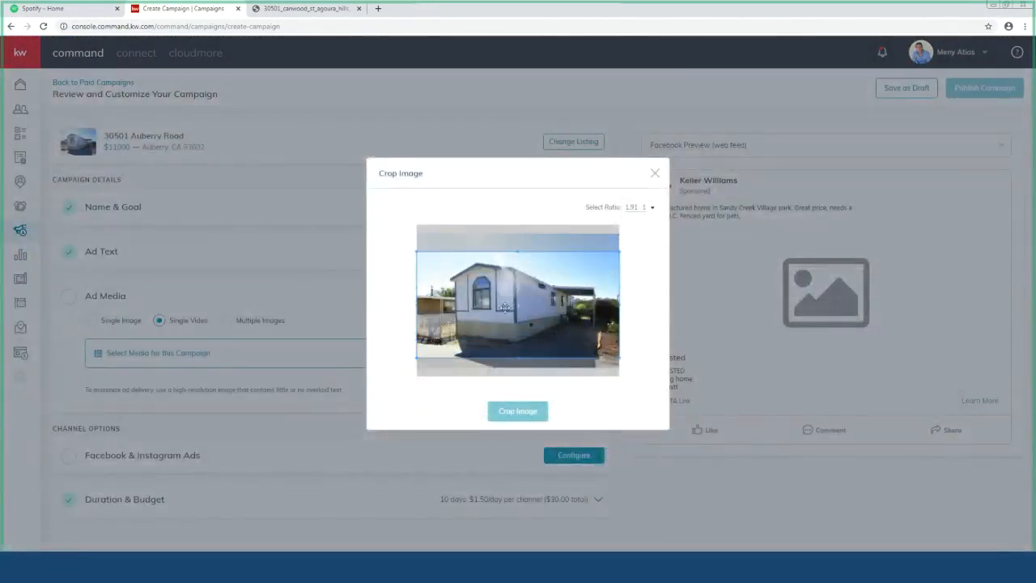
left_click(519, 410)
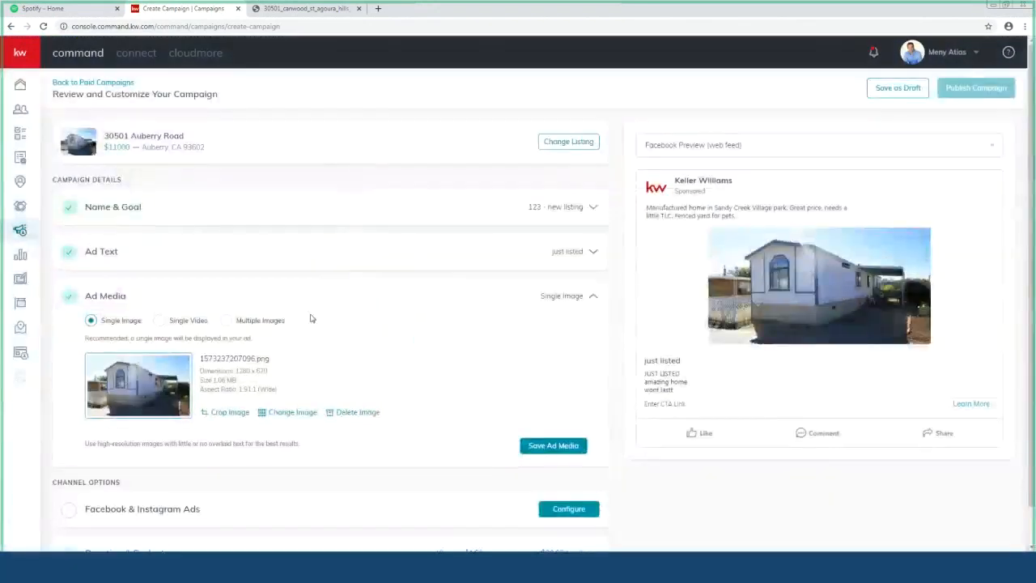
left_click(160, 321)
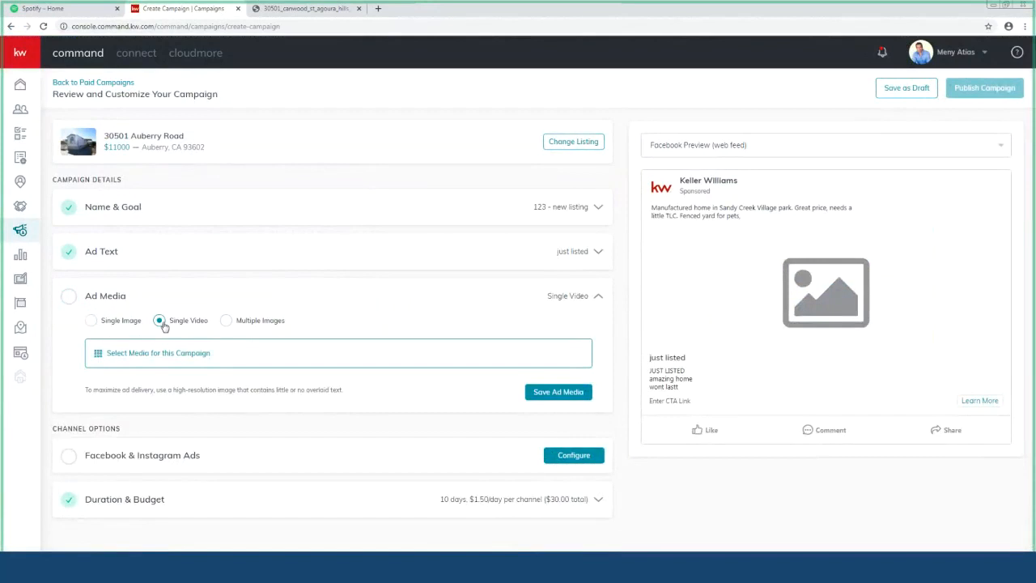
left_click(227, 320)
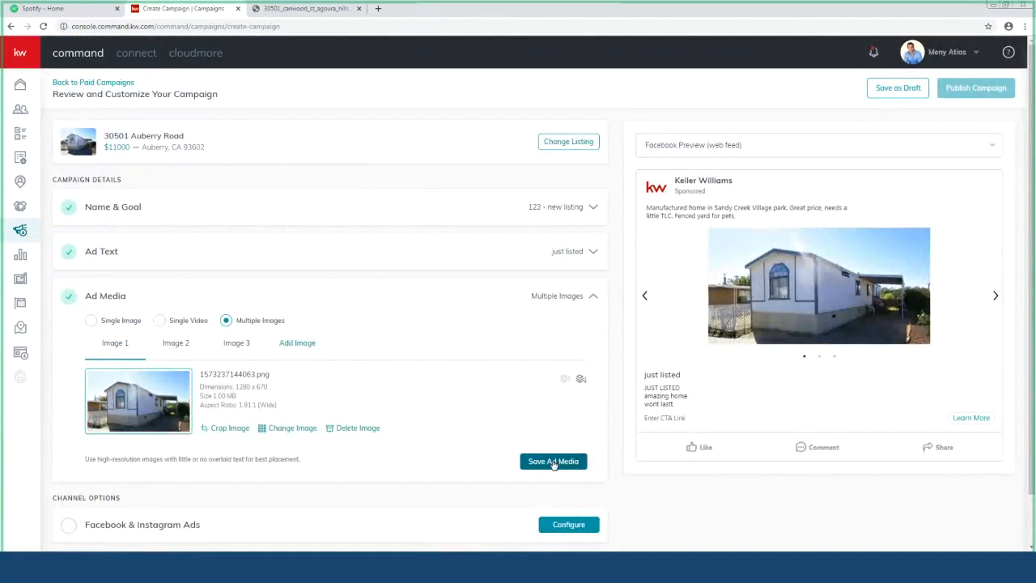
Step: Save the ad media and try the lead generation form option in Facebook & Instagram Ads
left_click(553, 462)
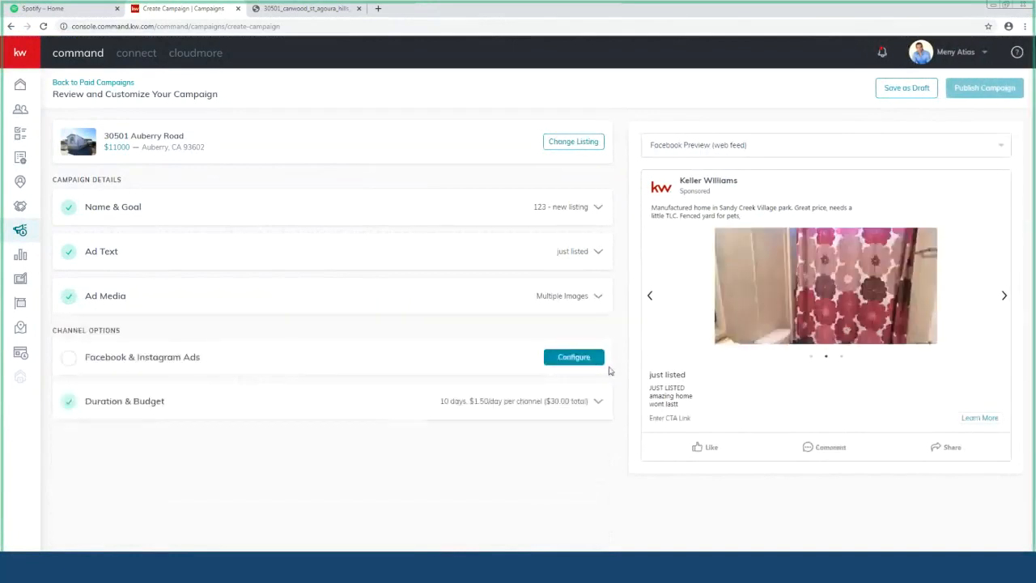
left_click(591, 361)
scroll(472, 370, "down", 2)
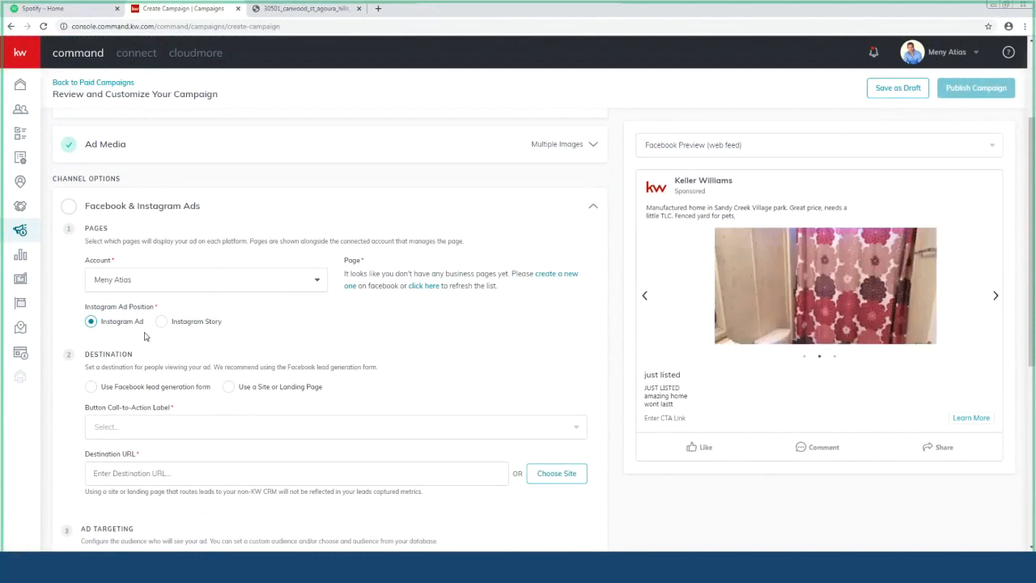
scroll(146, 336, "down", 1)
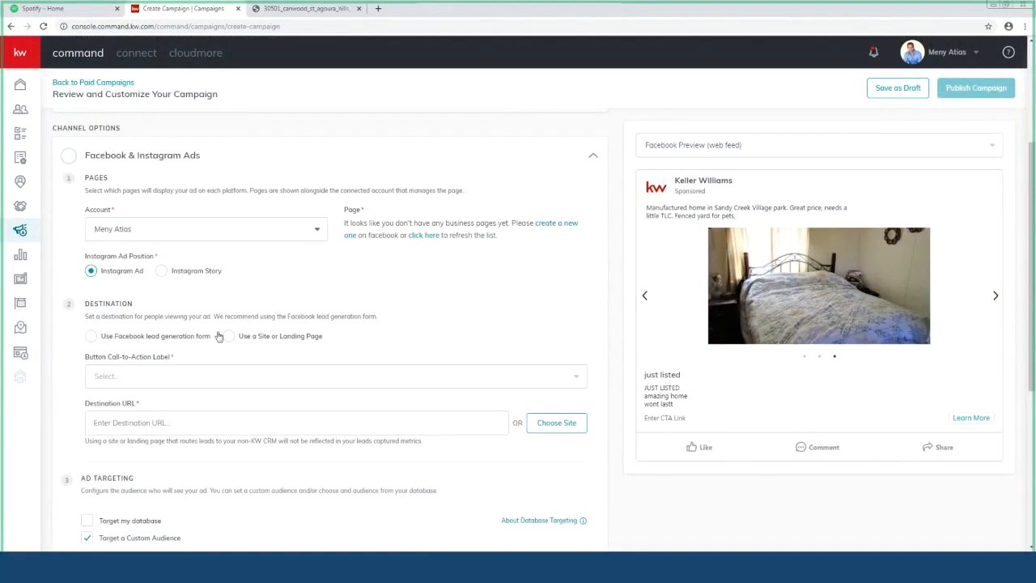
scroll(178, 323, "down", 1)
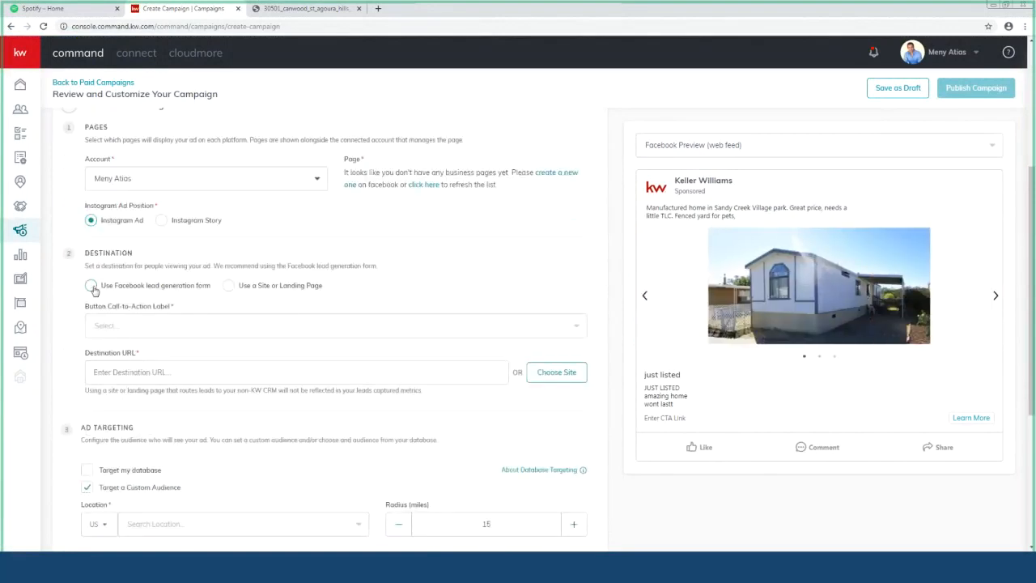
left_click(92, 287)
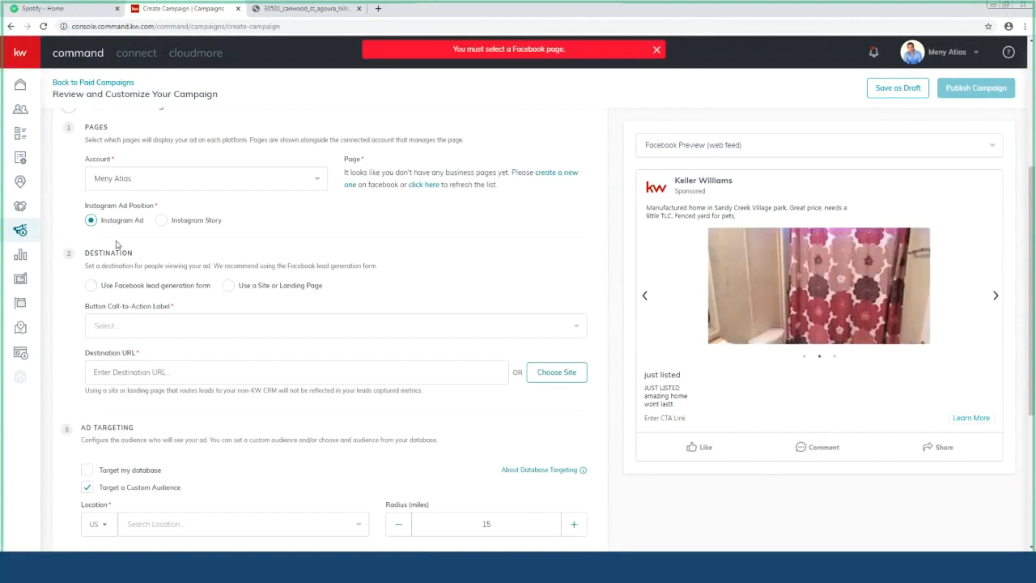
scroll(129, 236, "up", 1)
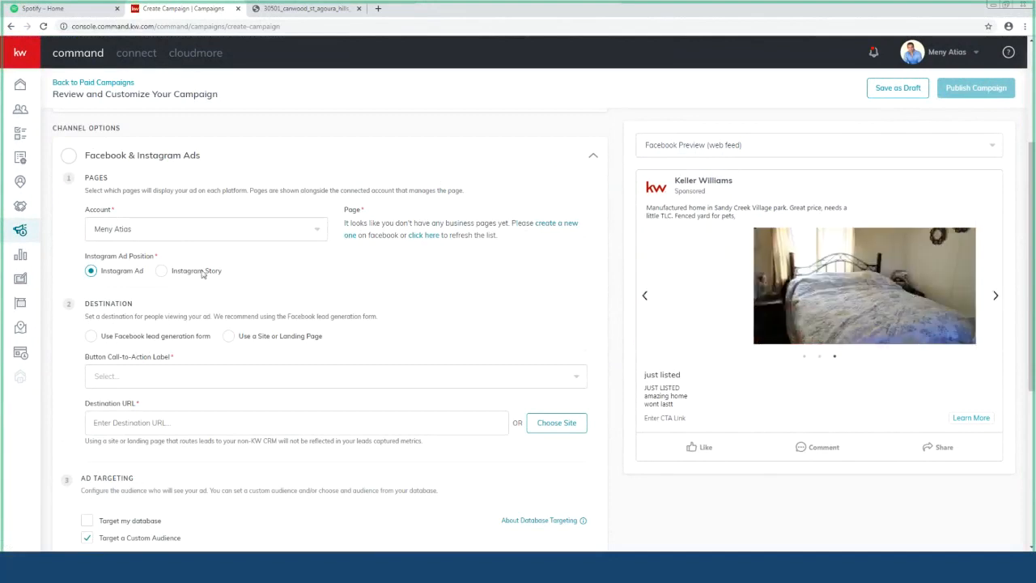
Step: Select the connected ad account and the lead generation form option
left_click(179, 235)
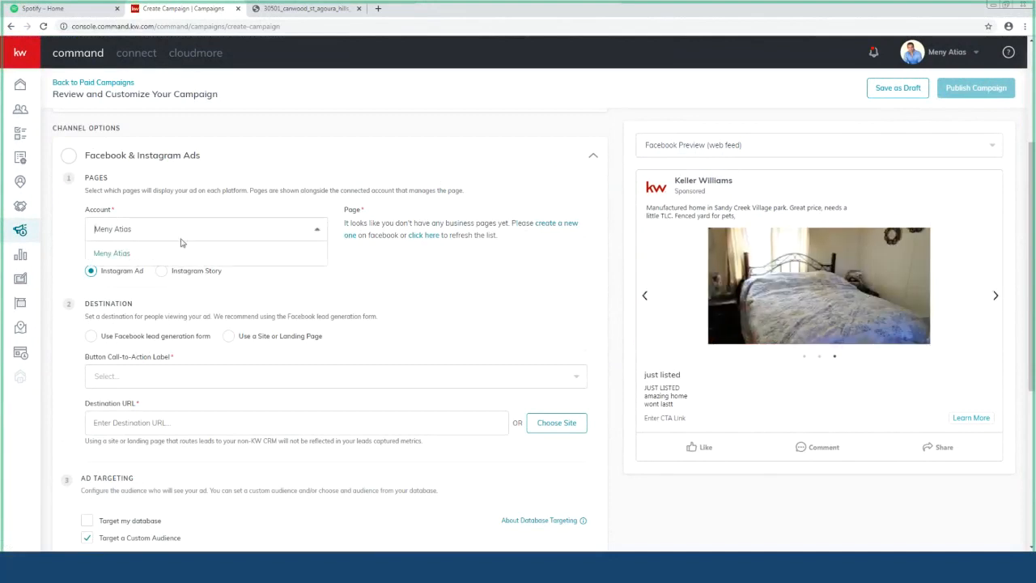
left_click(118, 253)
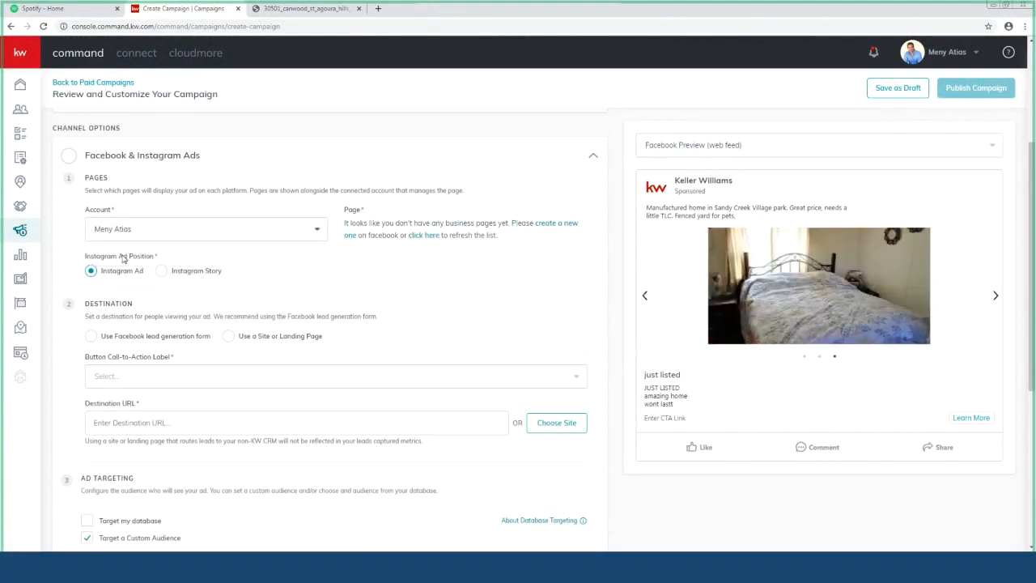
left_click(90, 336)
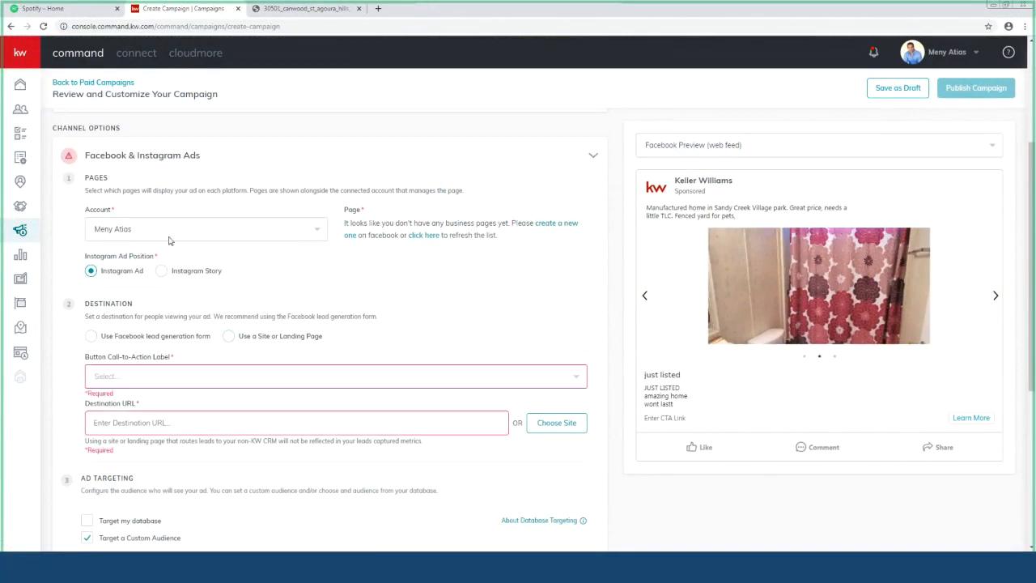
Step: Set the call-to-action label to Contact Us and begin the destination URL
left_click(97, 156)
scroll(202, 315, "down", 1)
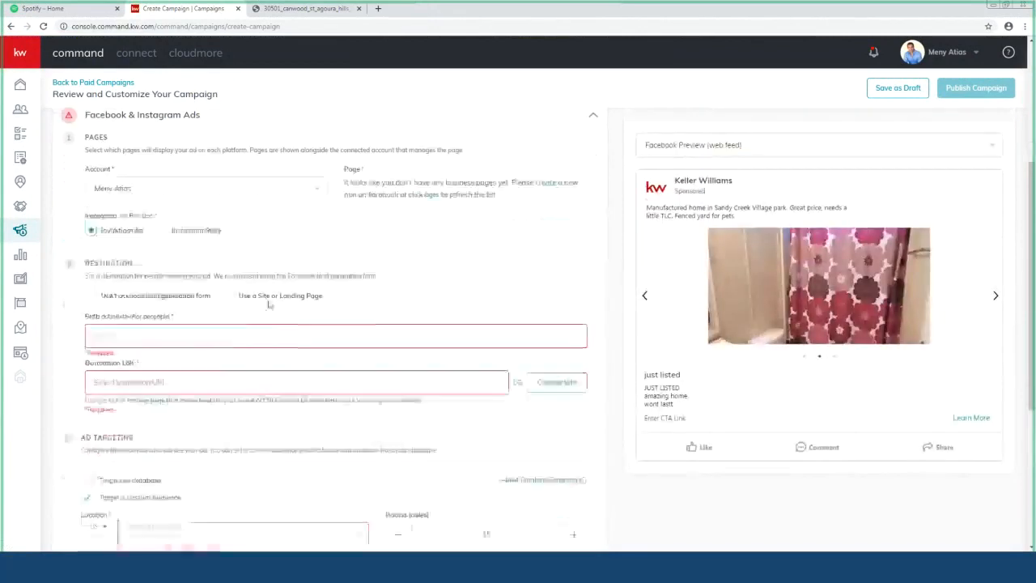
left_click(148, 325)
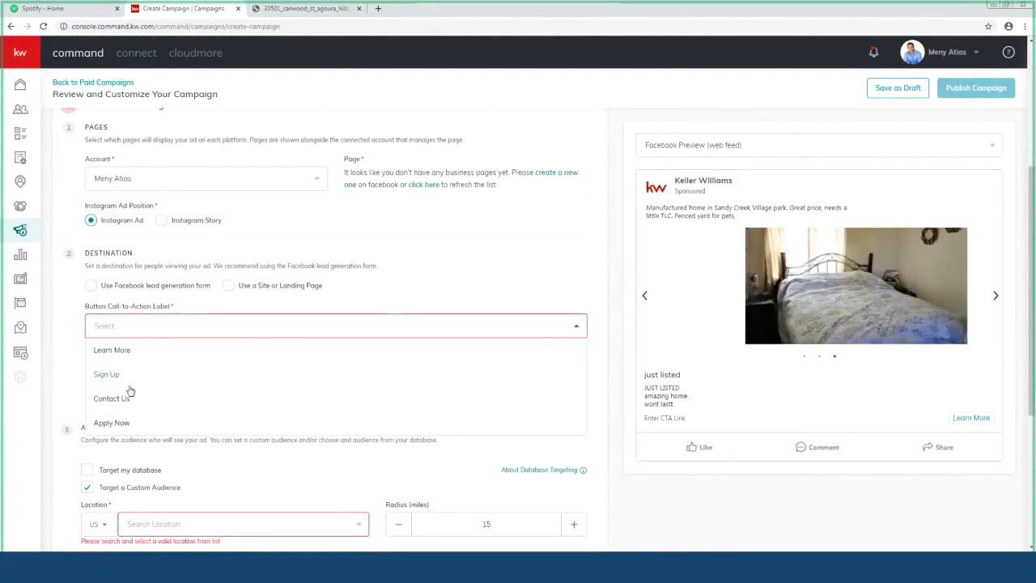
left_click(130, 398)
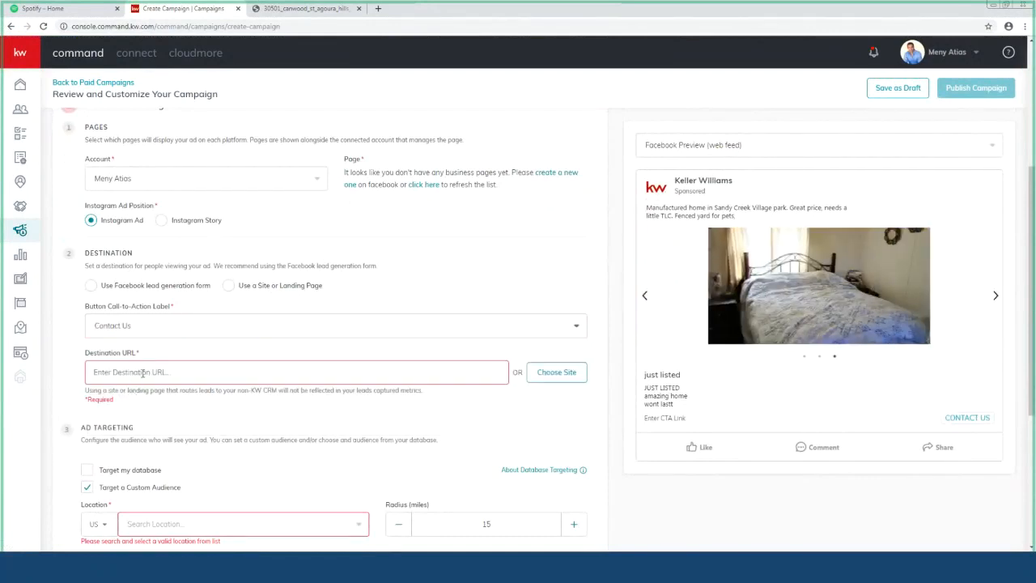
left_click(142, 373)
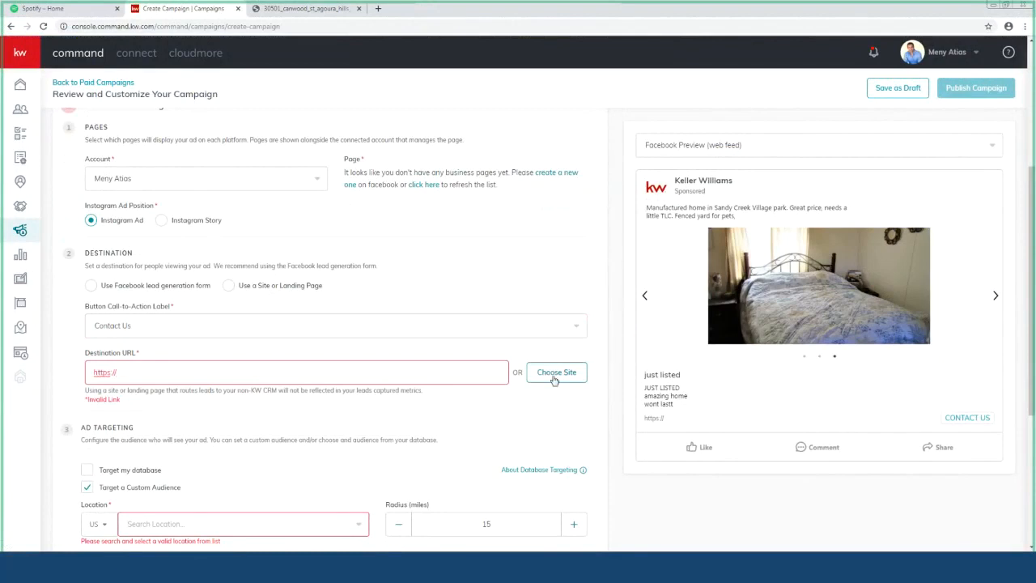
left_click(252, 324)
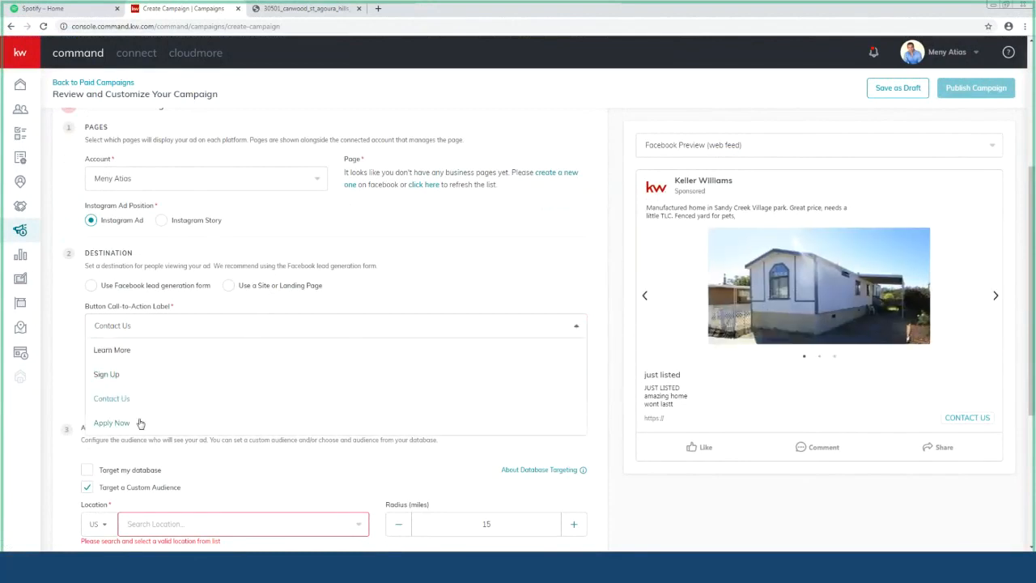
Step: Switch the button to Learn More and link it to the West Hills Homes page
left_click(121, 350)
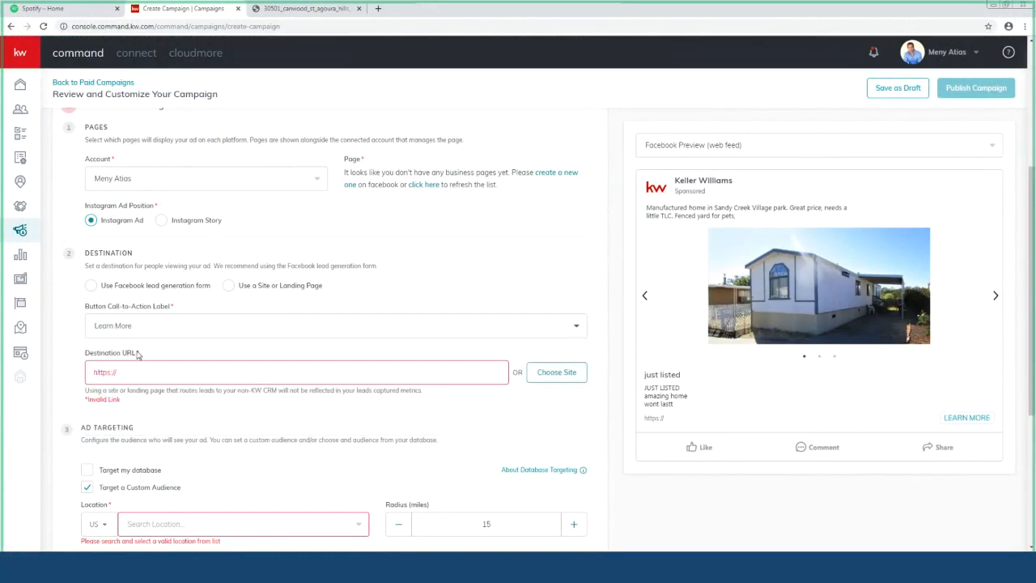
left_click(557, 373)
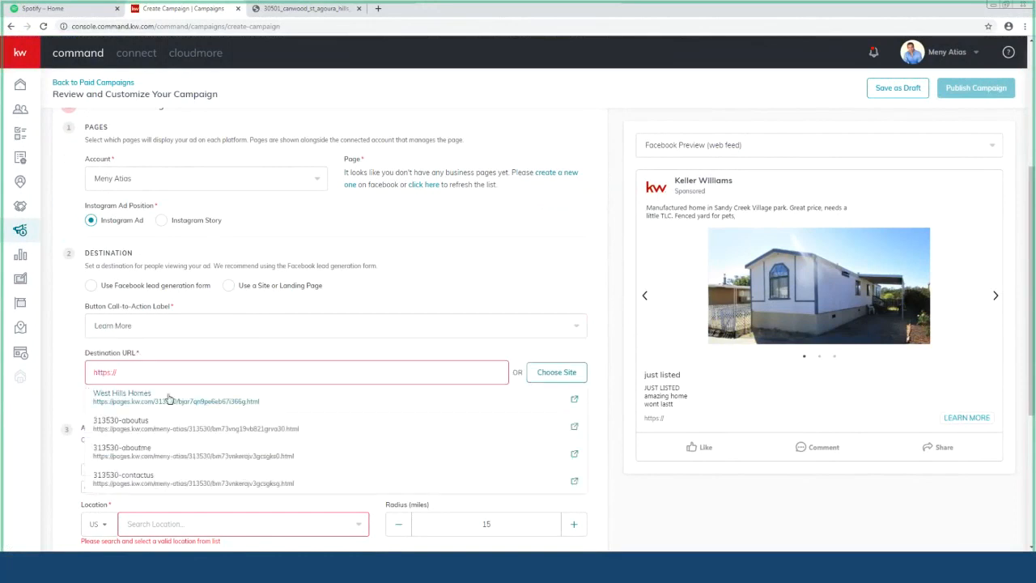
scroll(268, 361, "down", 1)
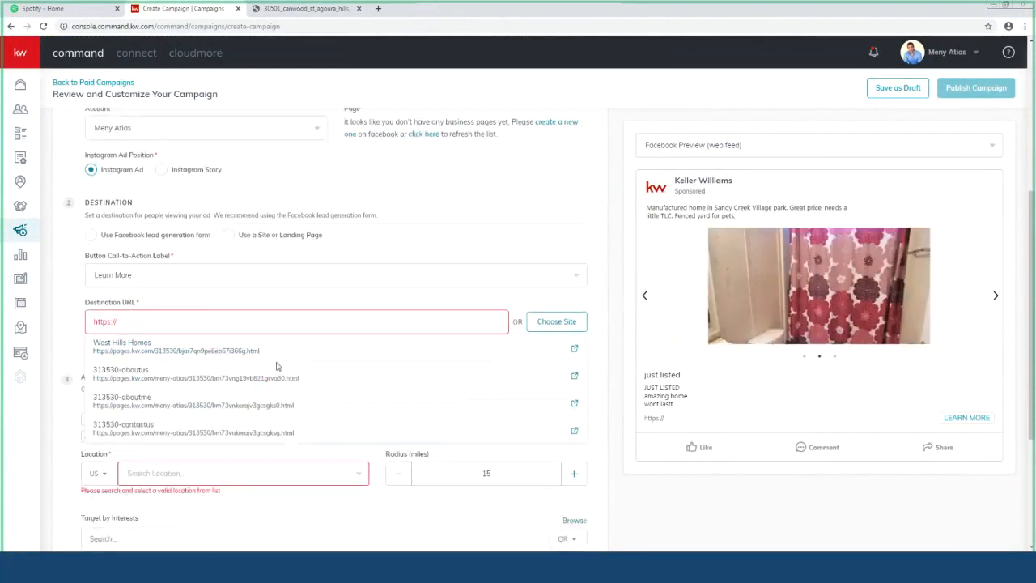
left_click(250, 301)
left_click(562, 328)
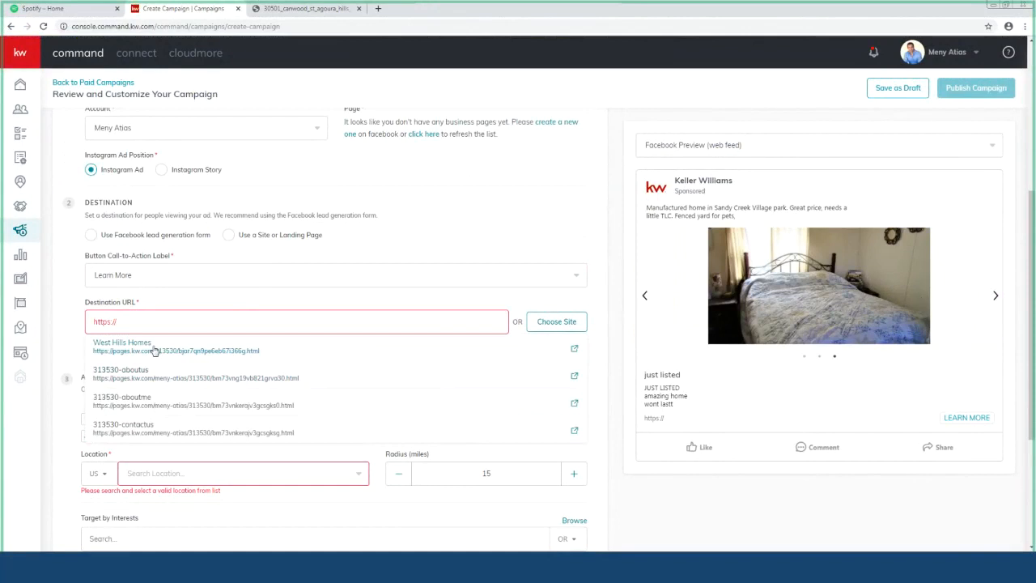
left_click(154, 349)
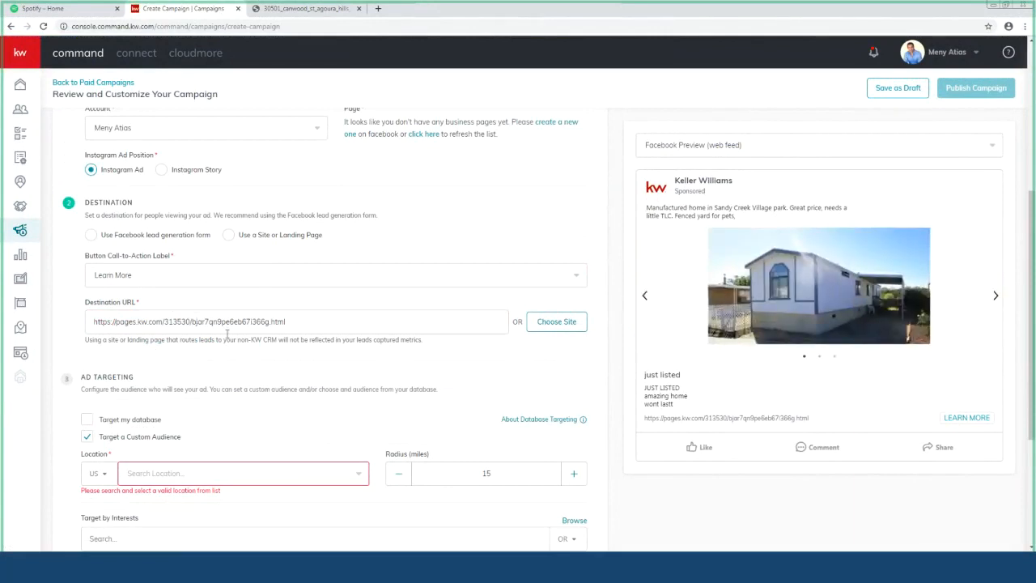
scroll(227, 334, "down", 2)
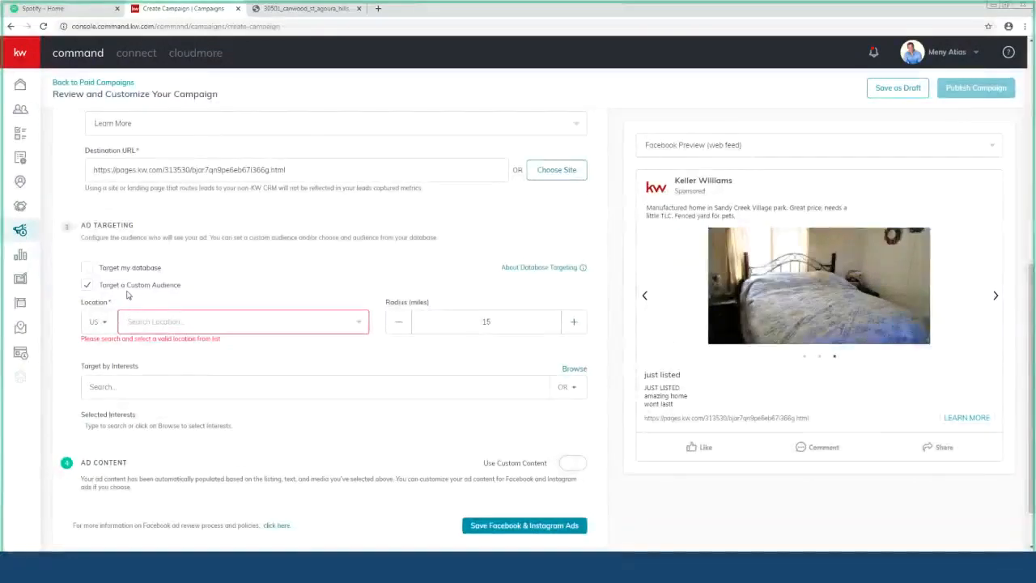
left_click(180, 323)
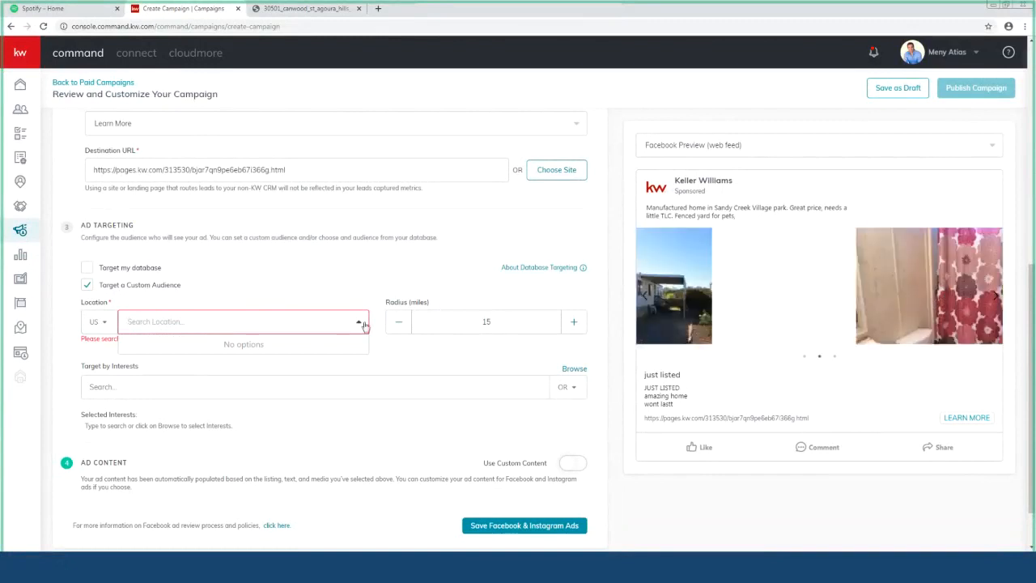
left_click(307, 280)
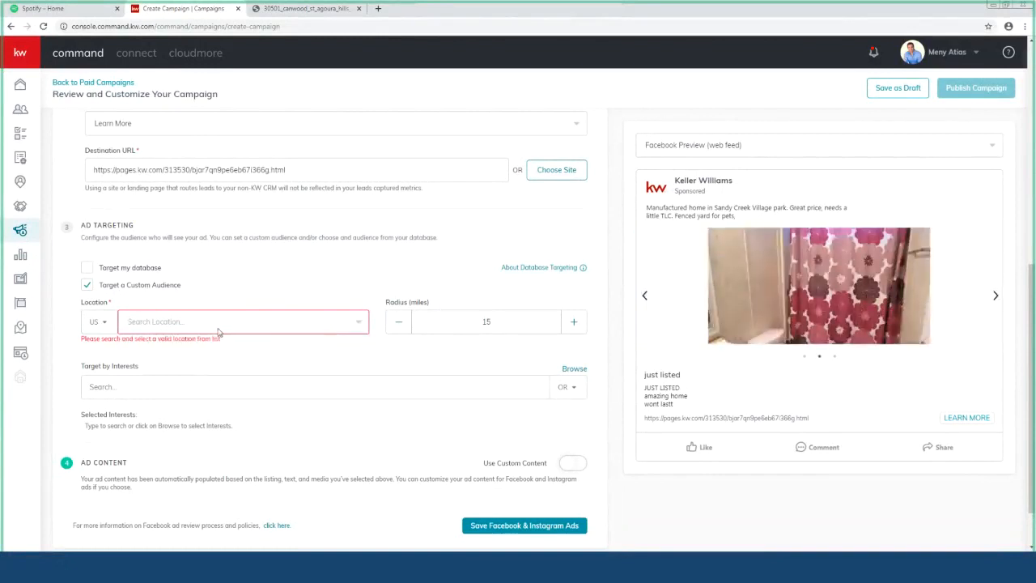
left_click(170, 324)
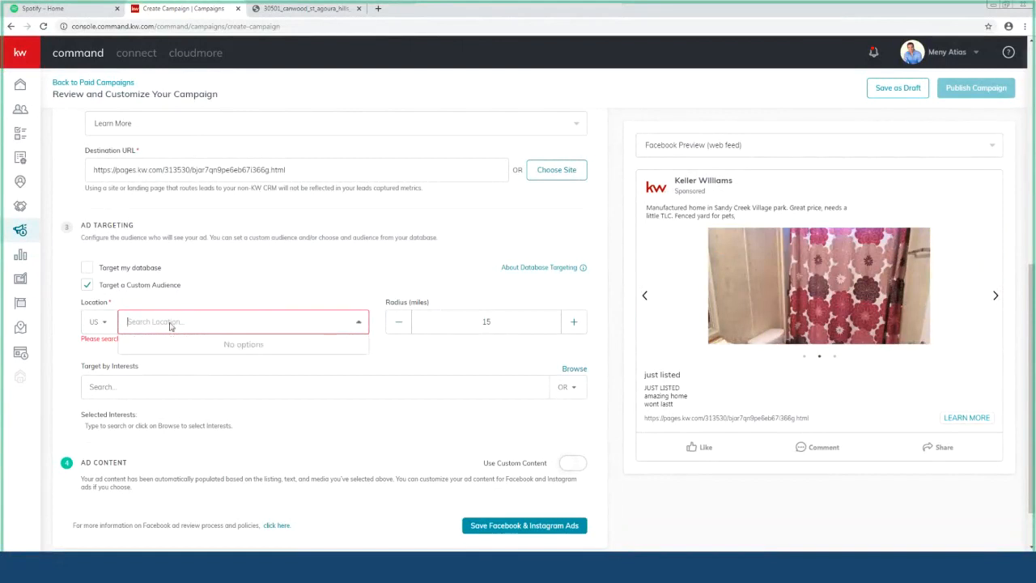
type("1")
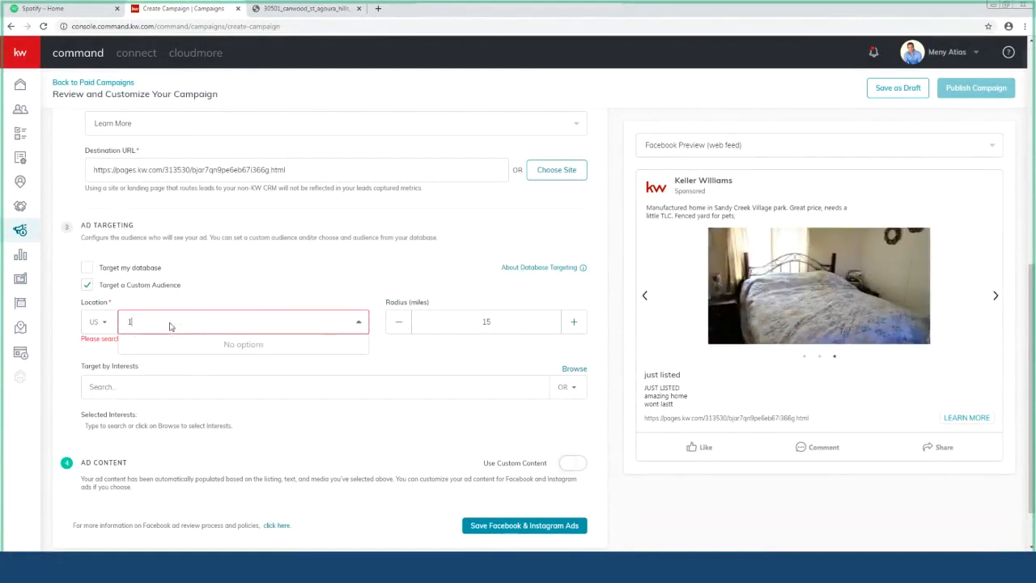
type("2")
key("BackSpace")
key("BackSpace")
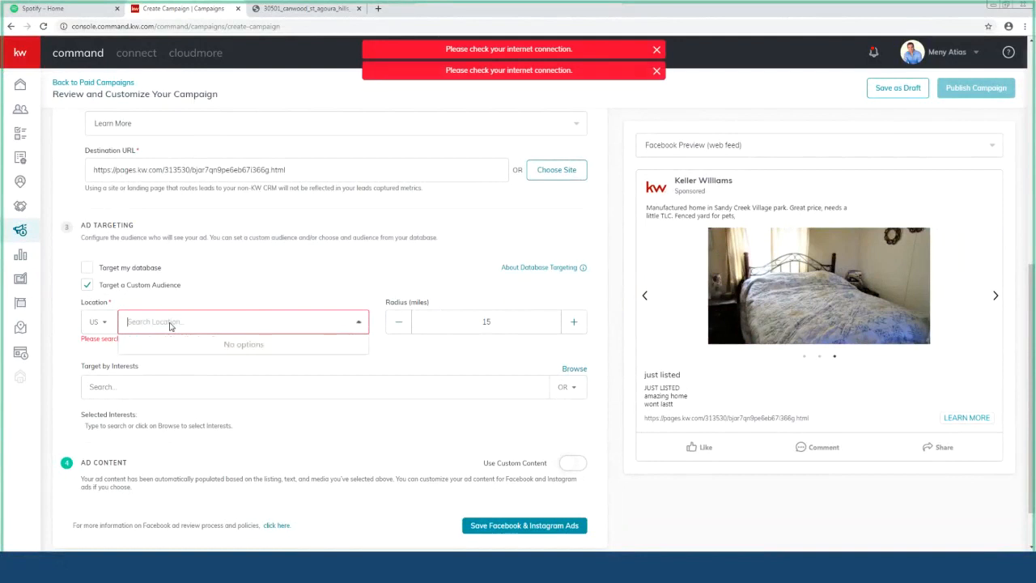
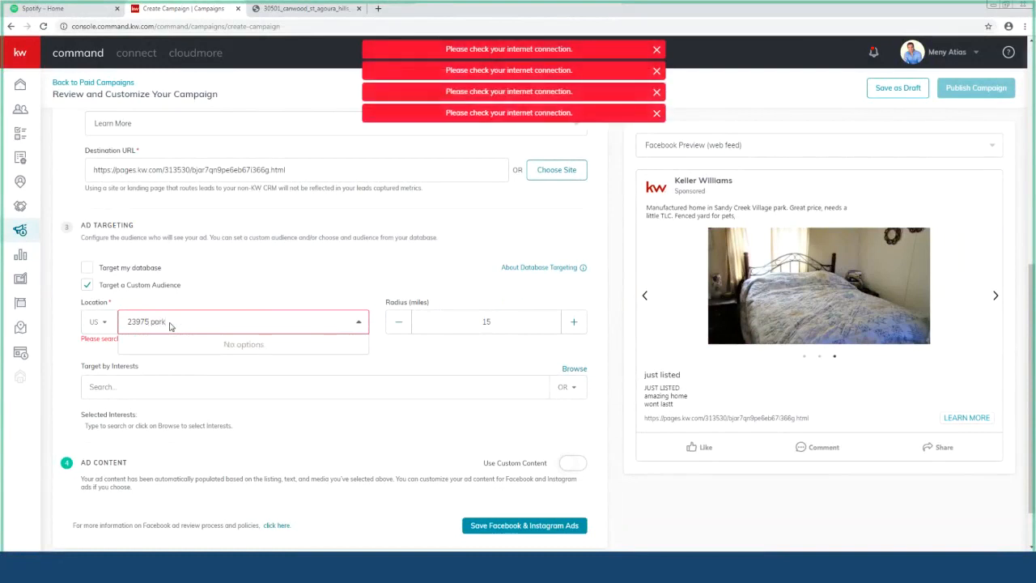
left_click(188, 297)
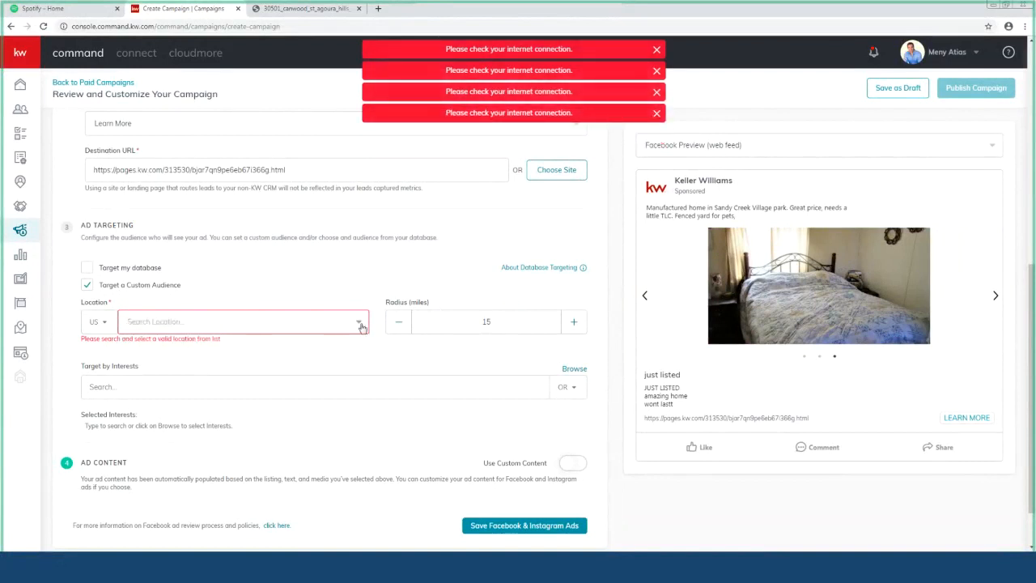
left_click(361, 324)
mouse_move(569, 266)
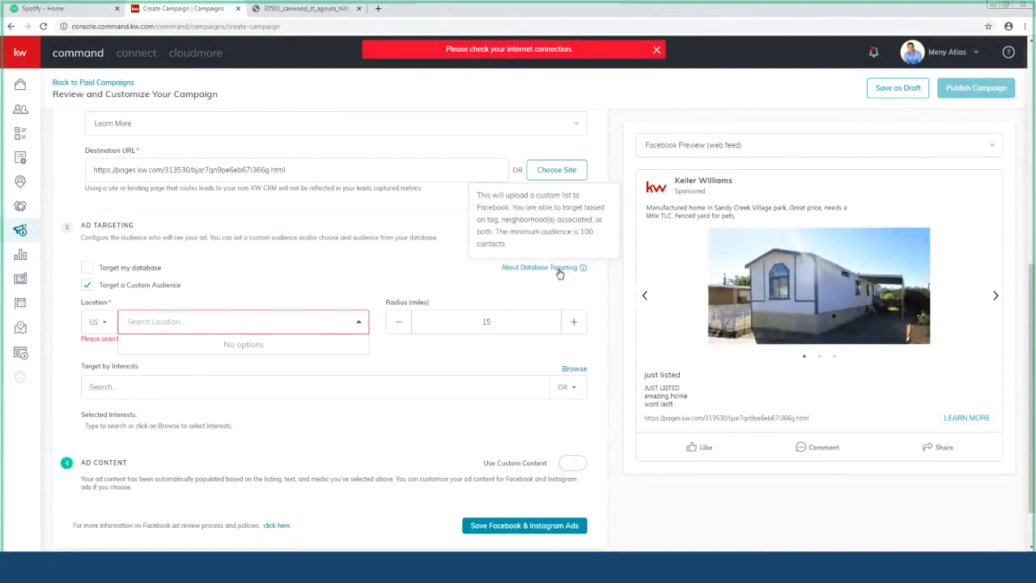
left_click(331, 281)
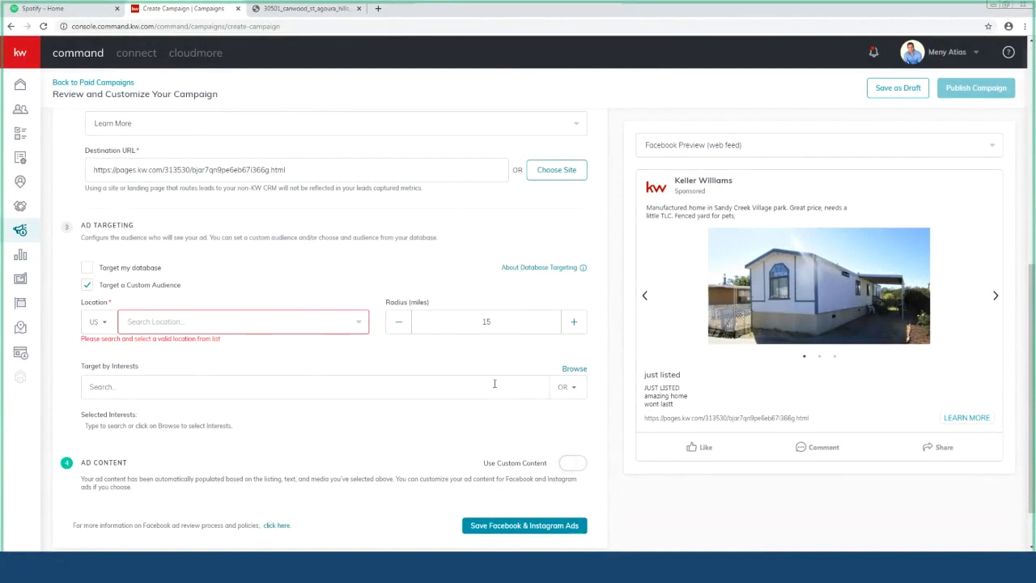
Step: Try interest searches for 'seller' and 'aillow', then clear them
scroll(227, 364, "down", 1)
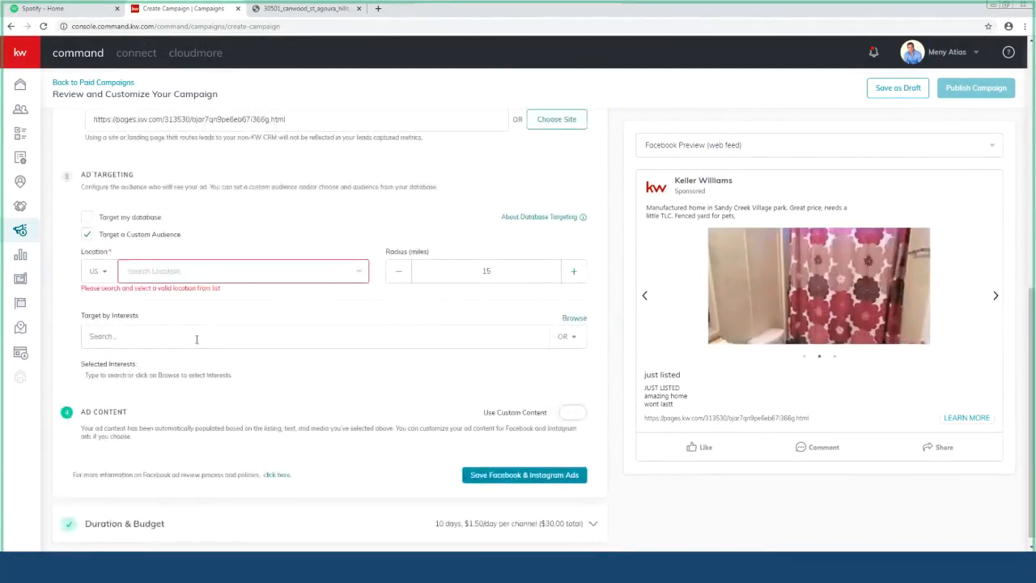
left_click(196, 339)
type("seller")
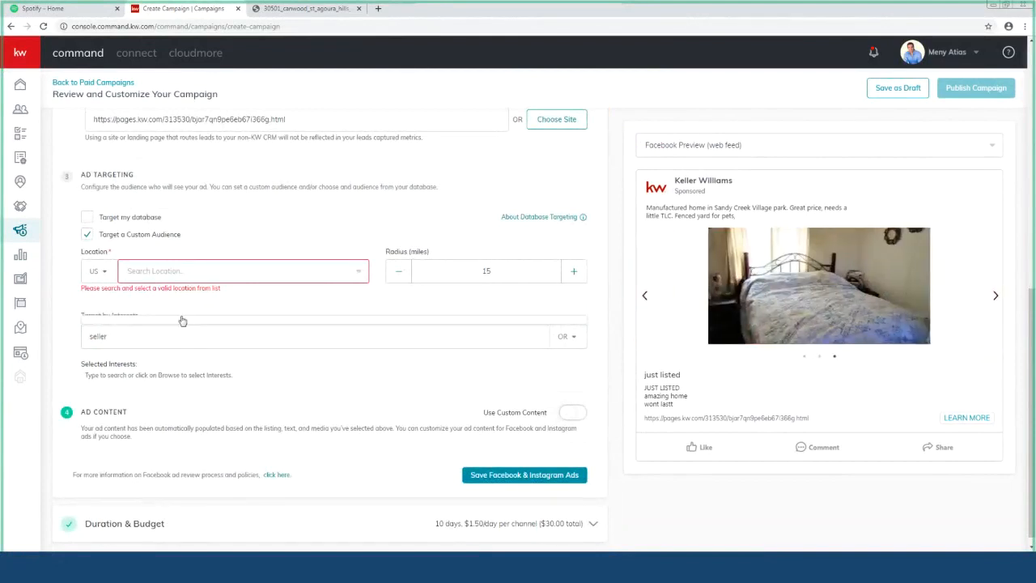
left_click(574, 334)
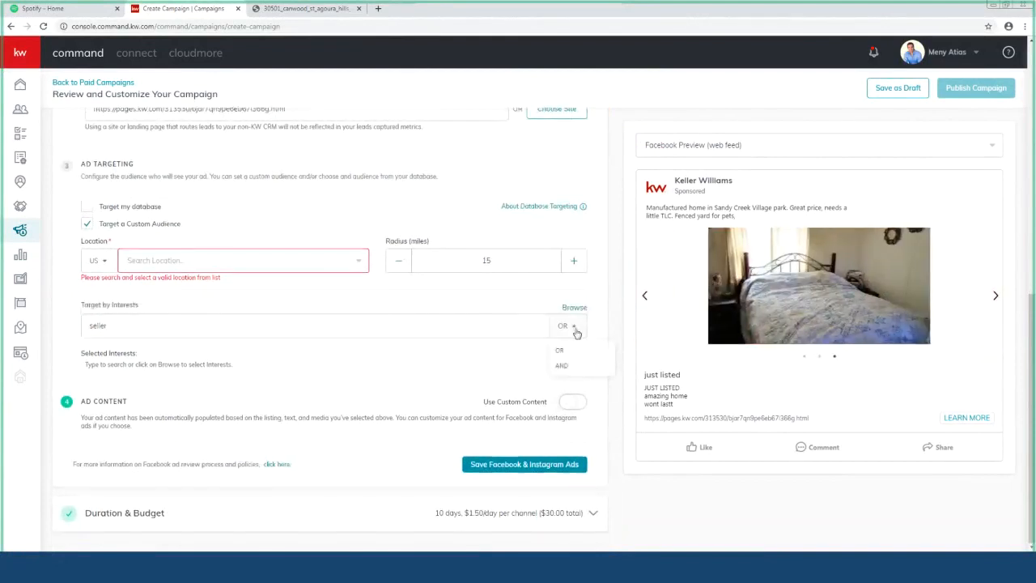
double_click(402, 330)
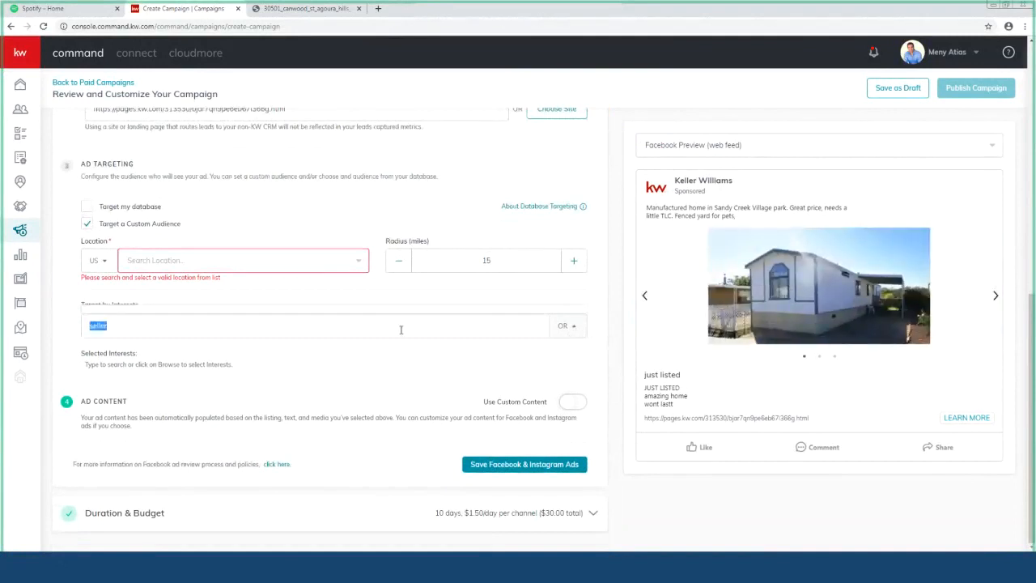
key("BackSpace")
type("a")
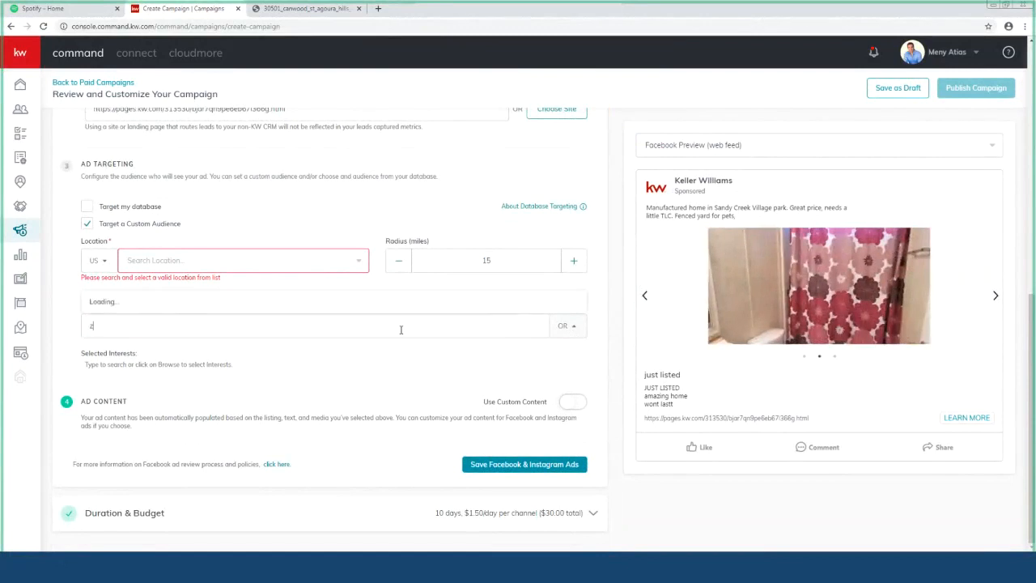
type("illow")
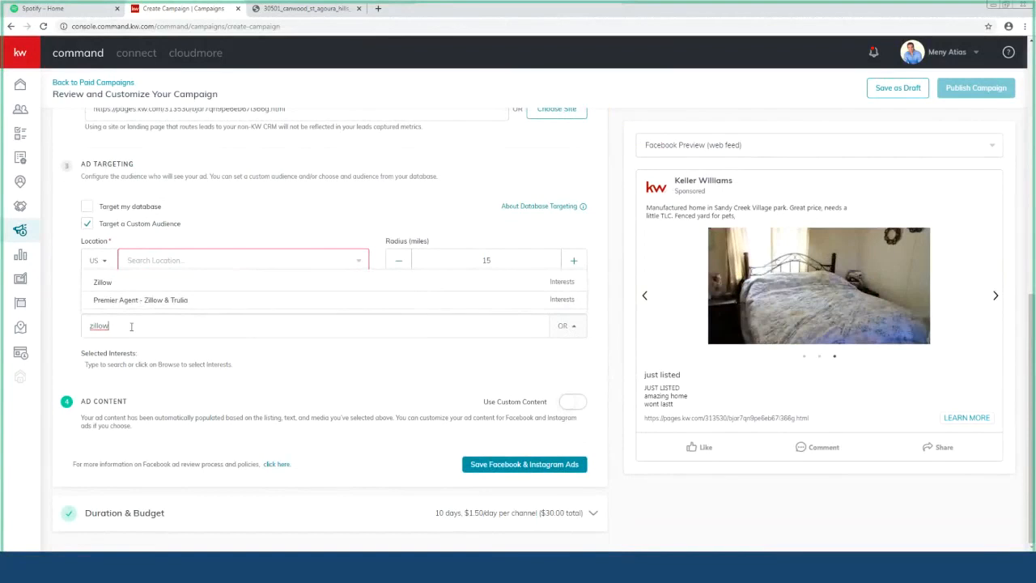
key("BackSpace")
key("BackSpace")
key("BackSpace")
key("BackSpace")
key("BackSpace")
key("BackSpace")
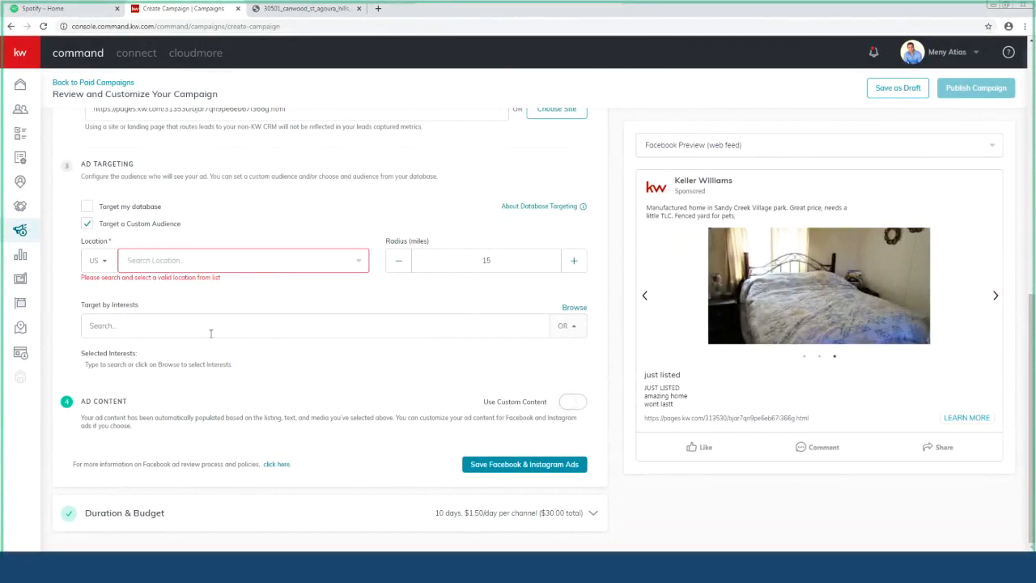
scroll(186, 324, "up", 1)
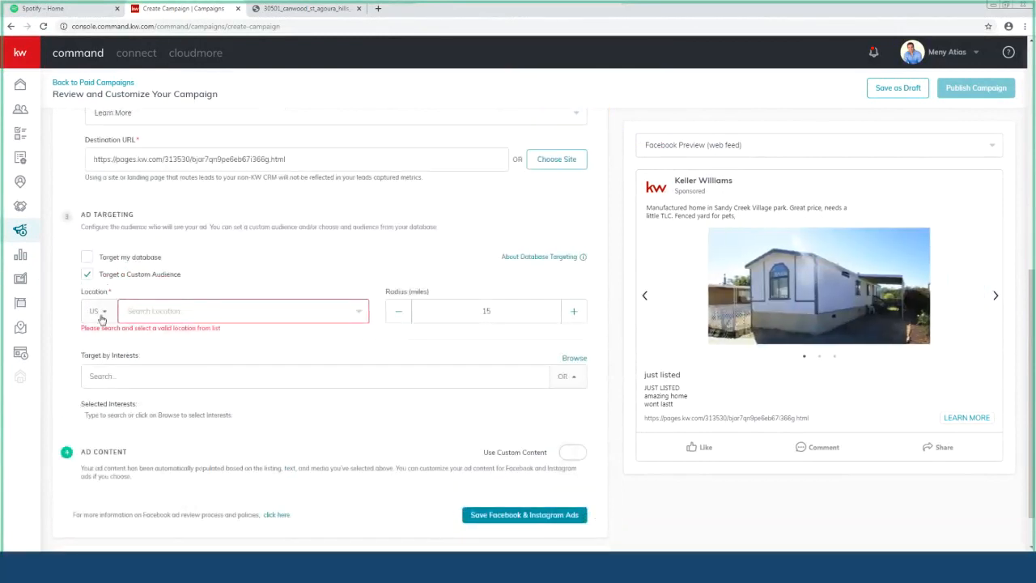
Step: Tick Target my database and untick Target a Custom Audience
left_click(153, 315)
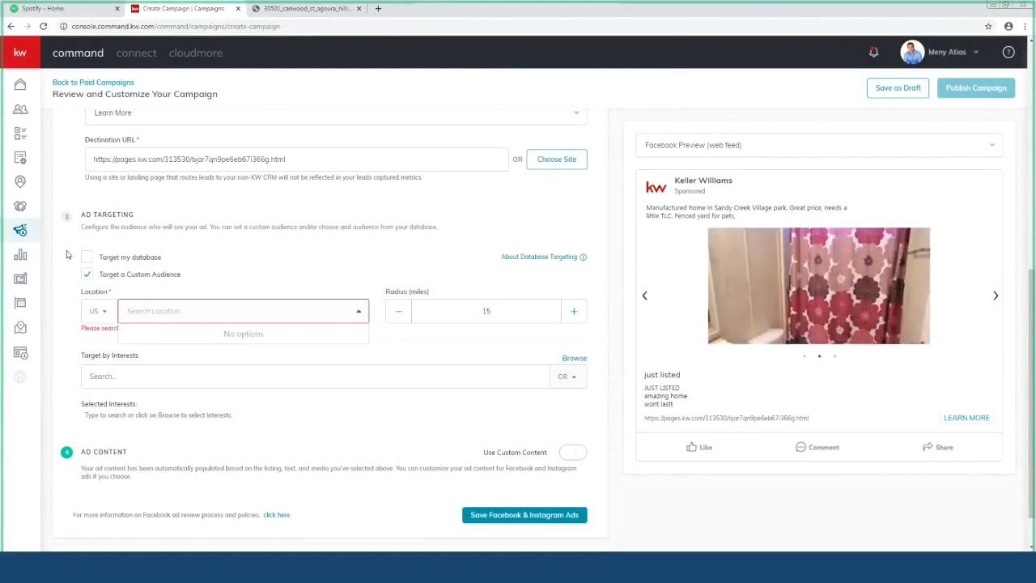
left_click(97, 258)
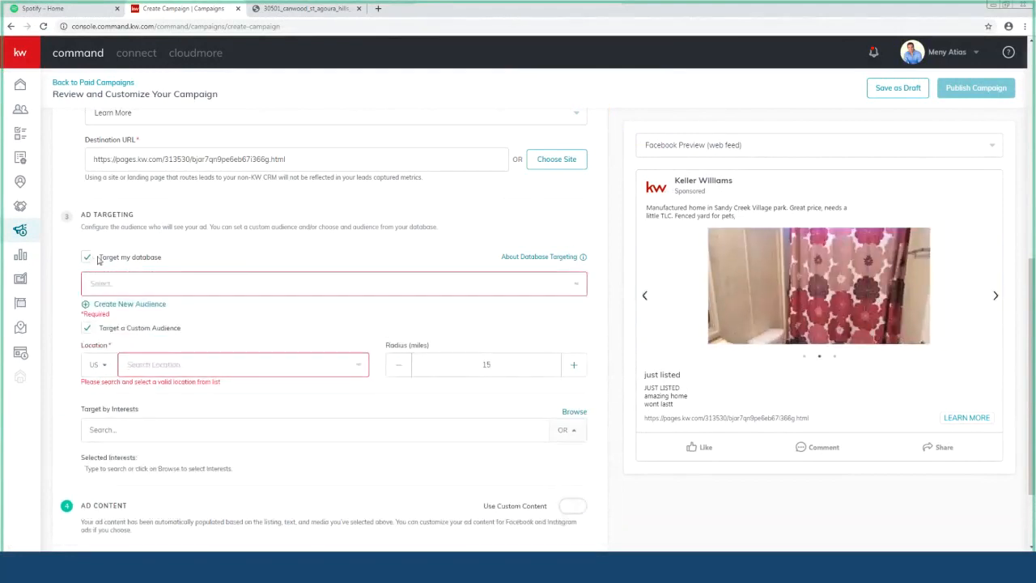
left_click(170, 287)
left_click(170, 286)
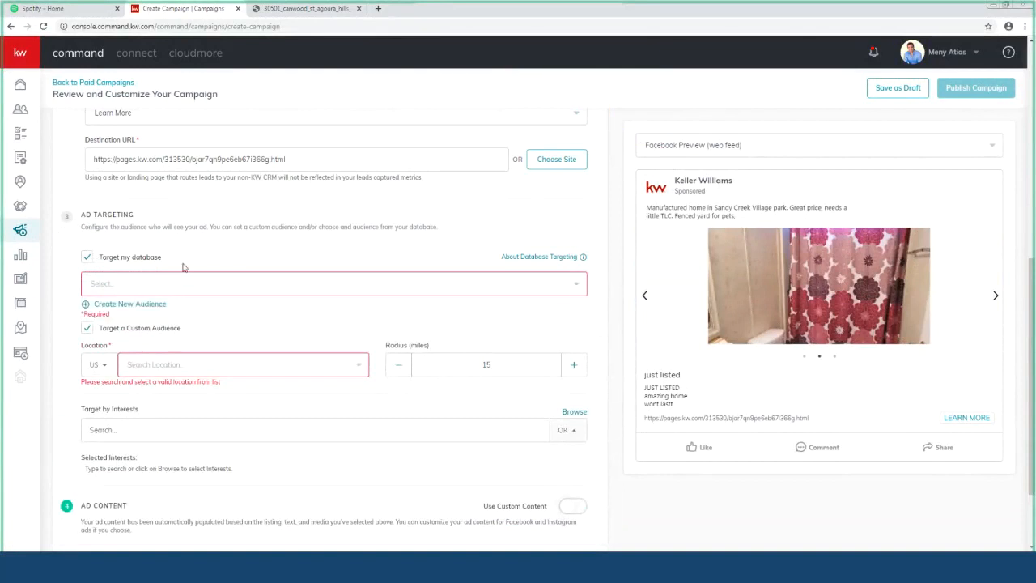
left_click(89, 329)
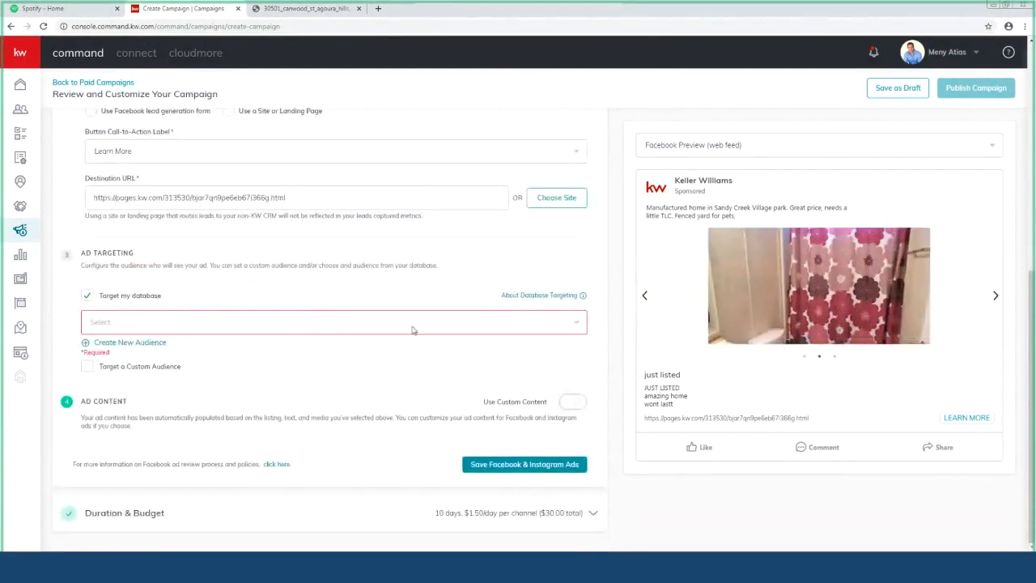
mouse_move(554, 296)
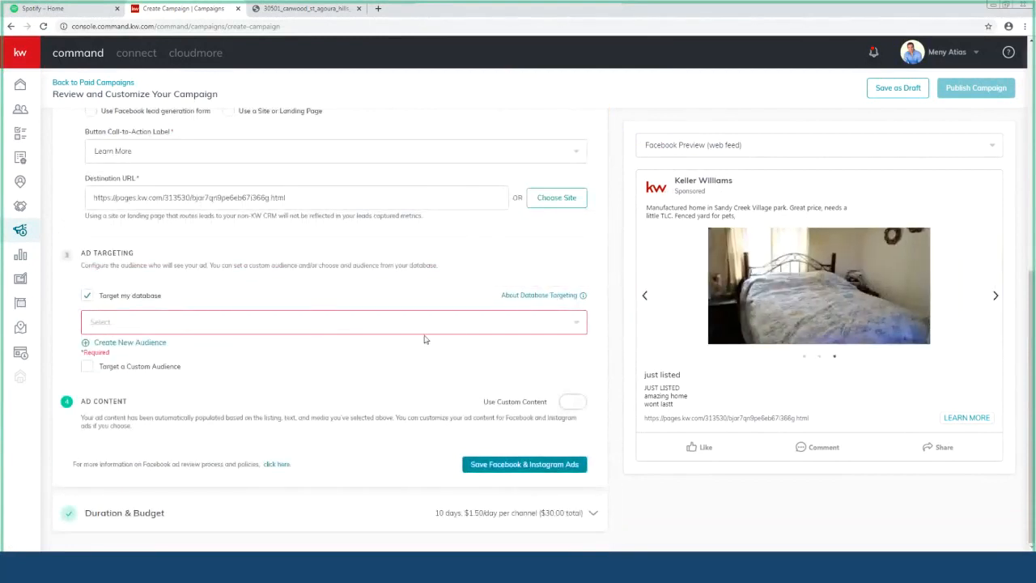
scroll(153, 241, "up", 3)
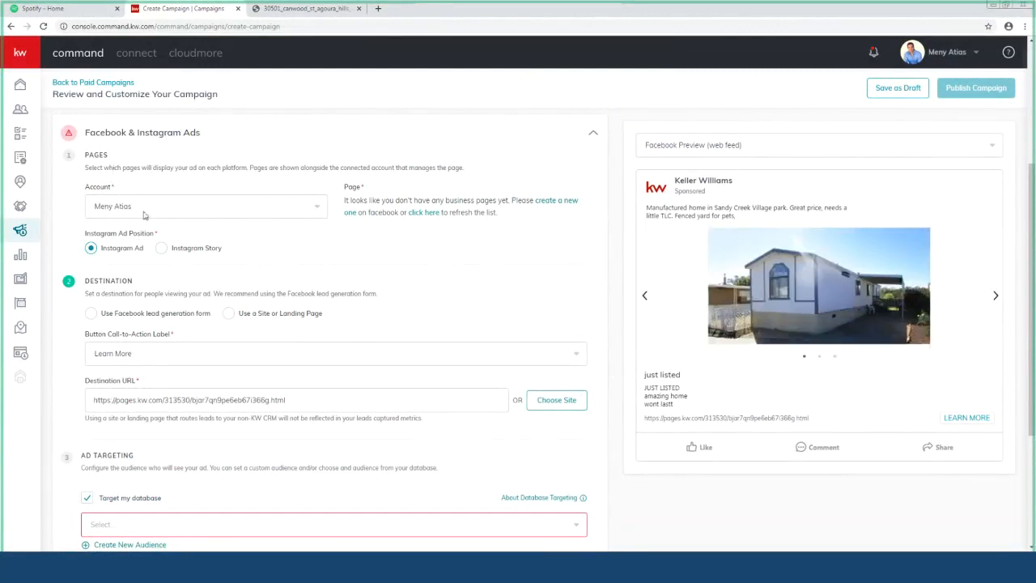
left_click(308, 212)
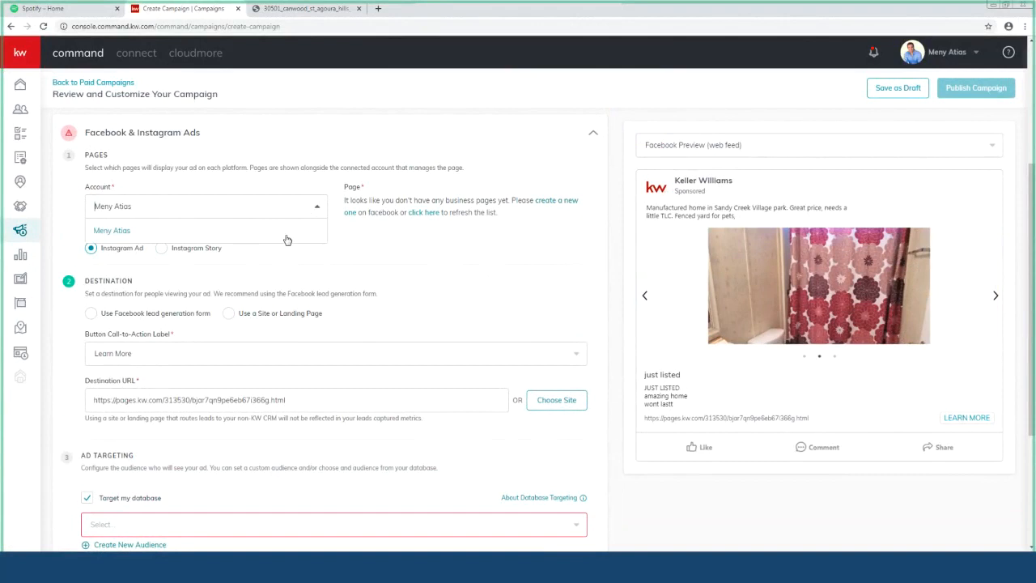
left_click(336, 231)
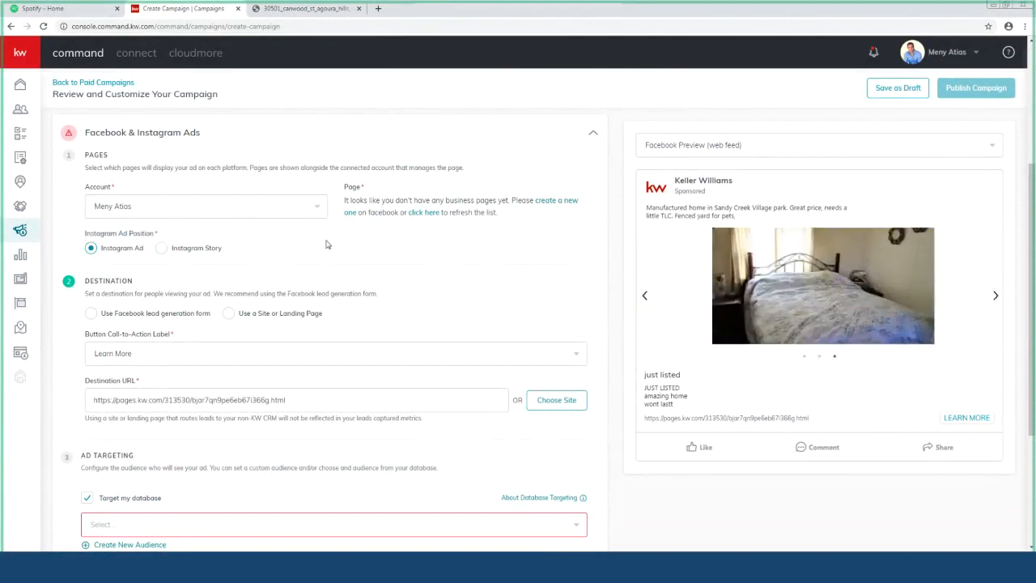
scroll(332, 247, "down", 3)
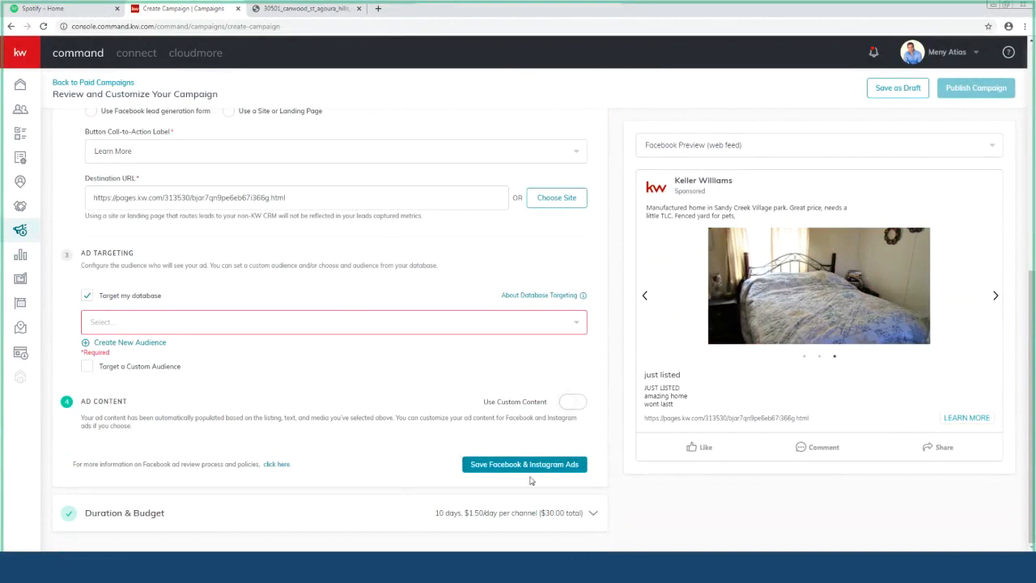
scroll(242, 242, "up", 3)
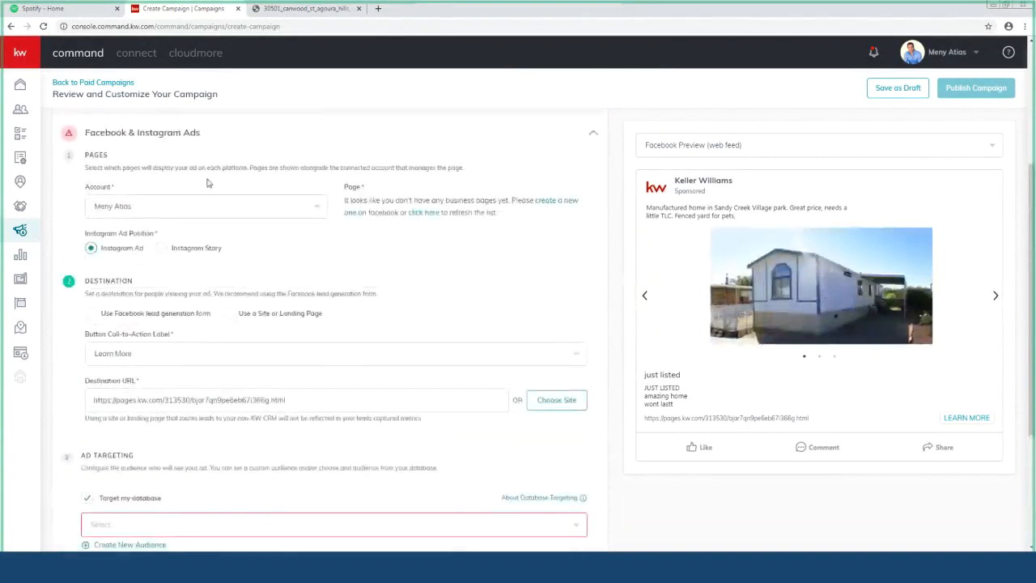
scroll(182, 188, "up", 2)
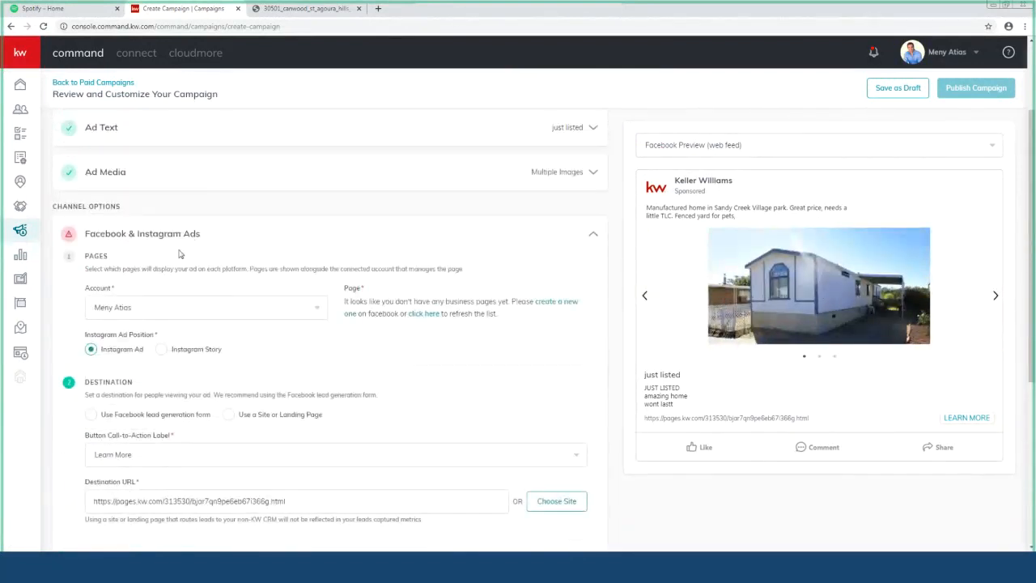
scroll(219, 300, "down", 5)
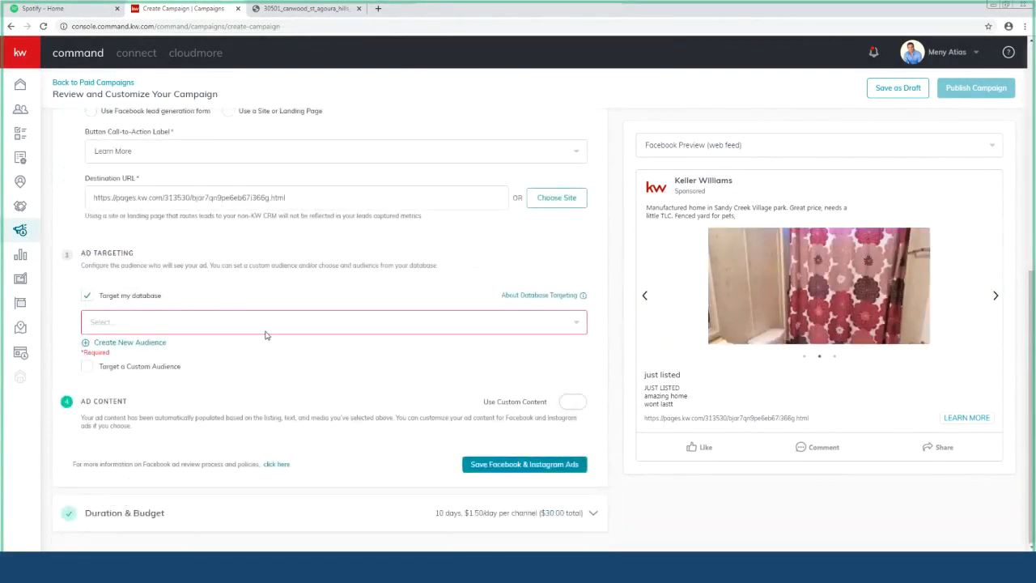
scroll(266, 335, "up", 5)
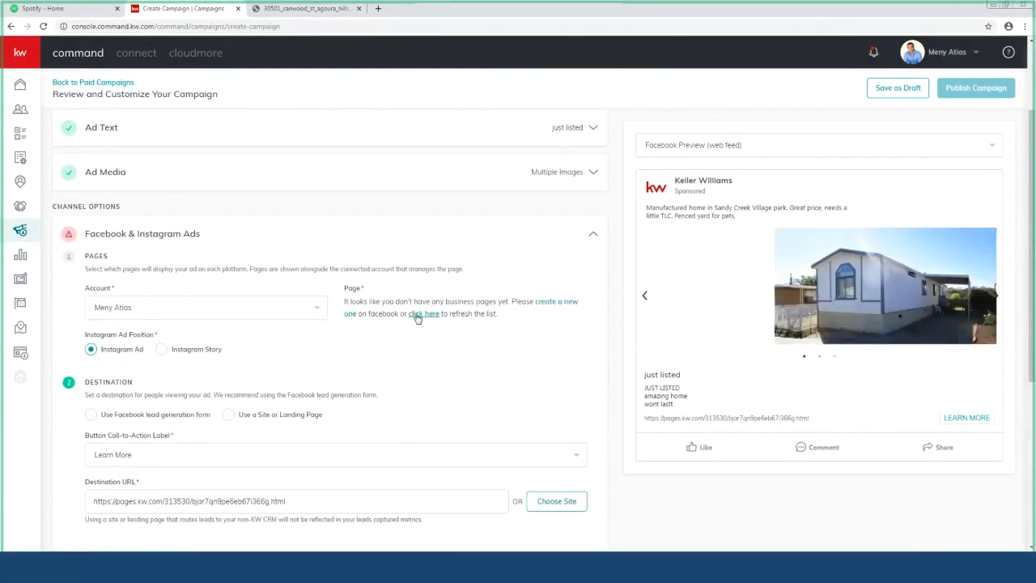
scroll(419, 315, "down", 1)
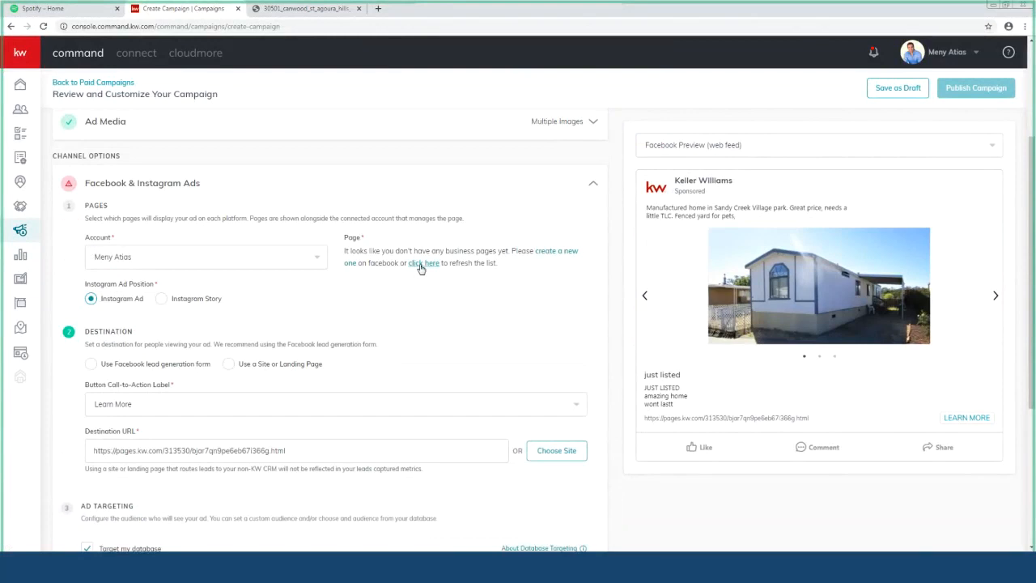
left_click(420, 268)
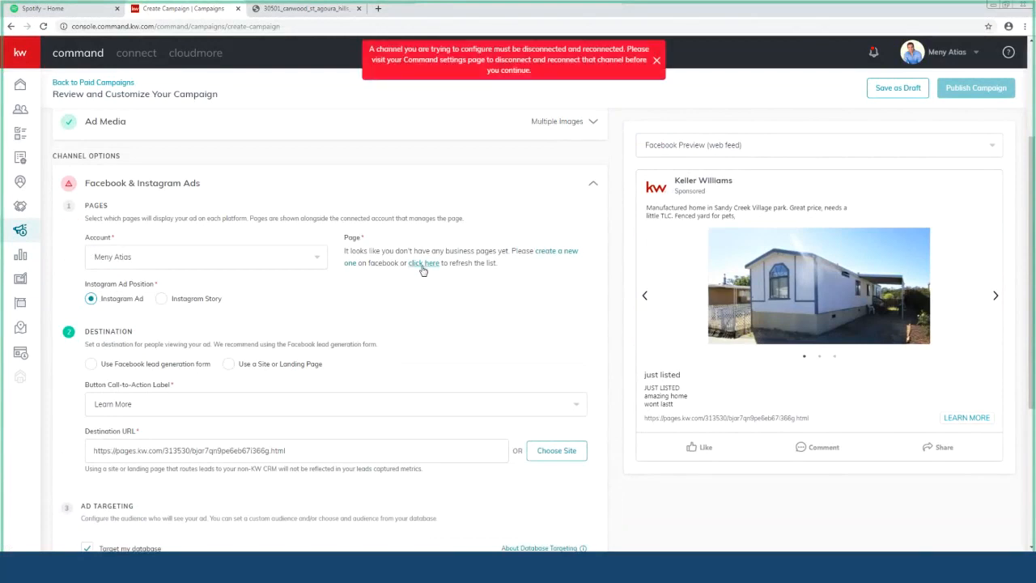
left_click(422, 264)
scroll(186, 275, "down", 3)
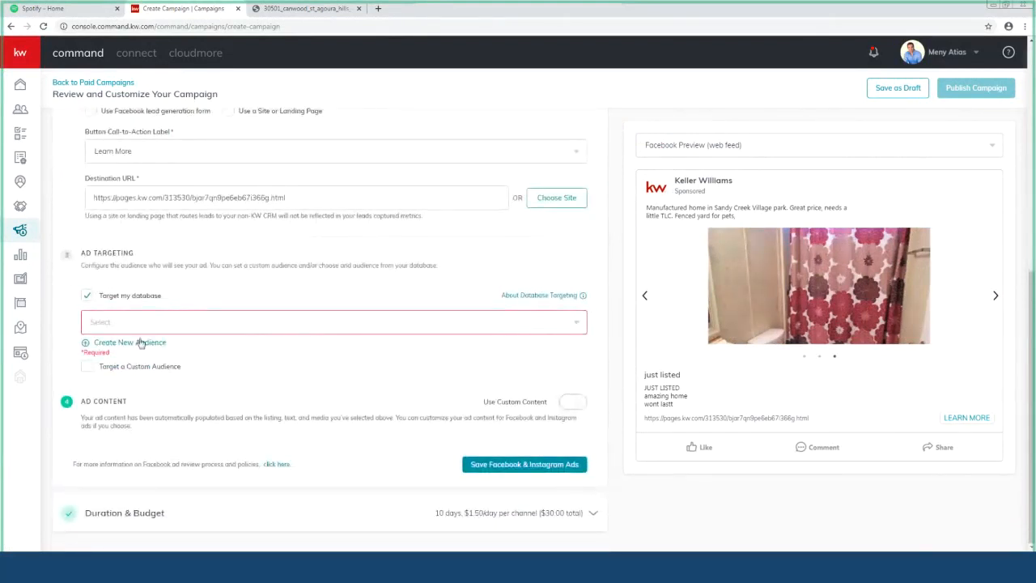
Step: Save Duration & Budget as Nov 9–19, 2019 (10 days) with a $30 total budget
left_click(530, 515)
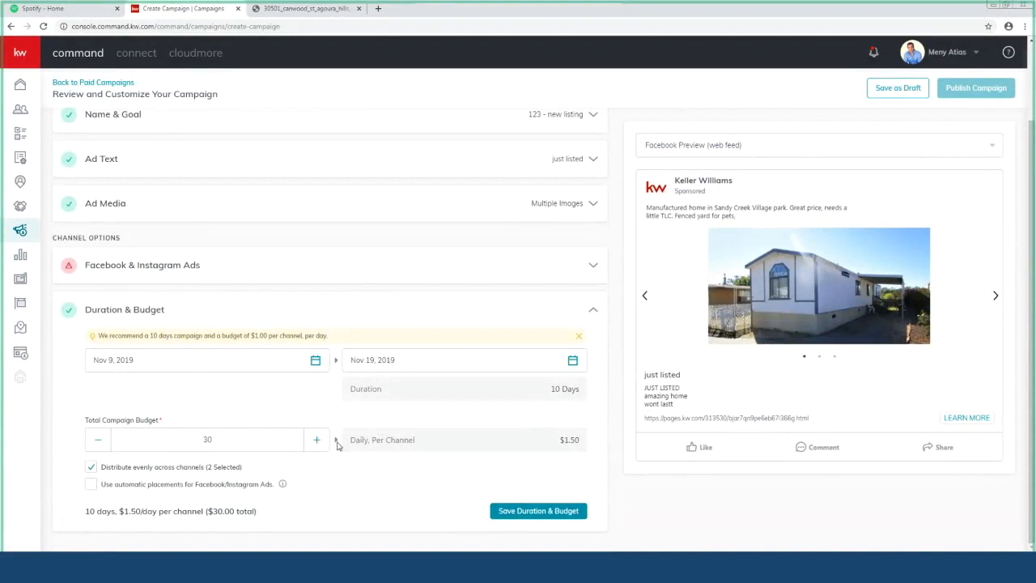
double_click(229, 440)
left_click(541, 511)
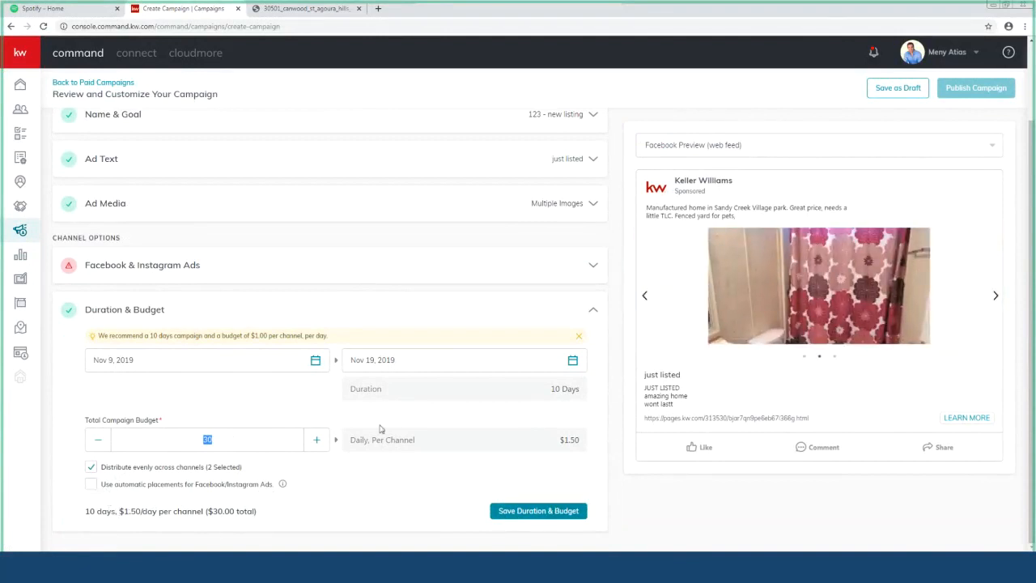
Step: Leave the unfinished campaign and return to the Paid Campaigns list
scroll(375, 424, "up", 2)
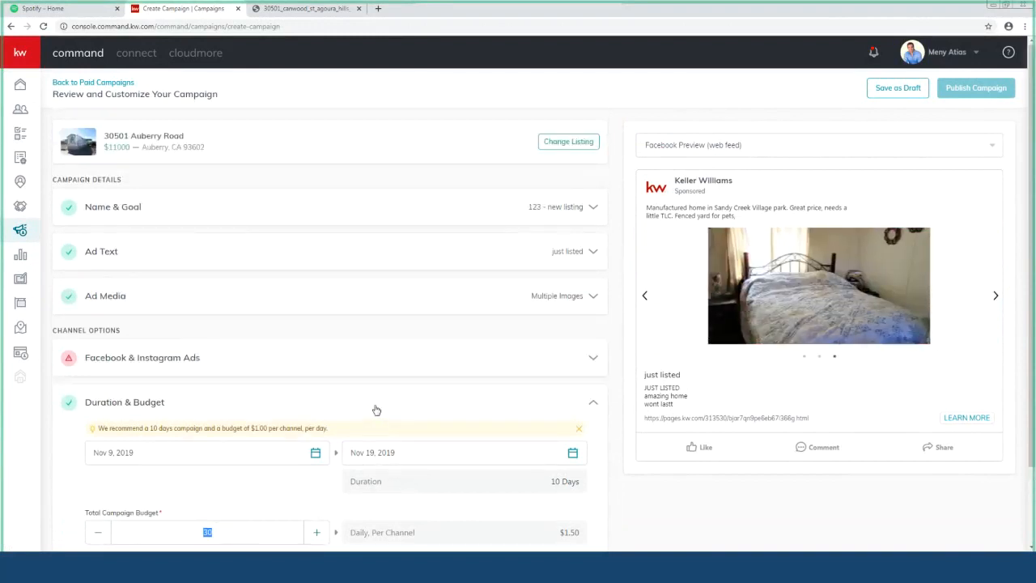
scroll(371, 407, "down", 1)
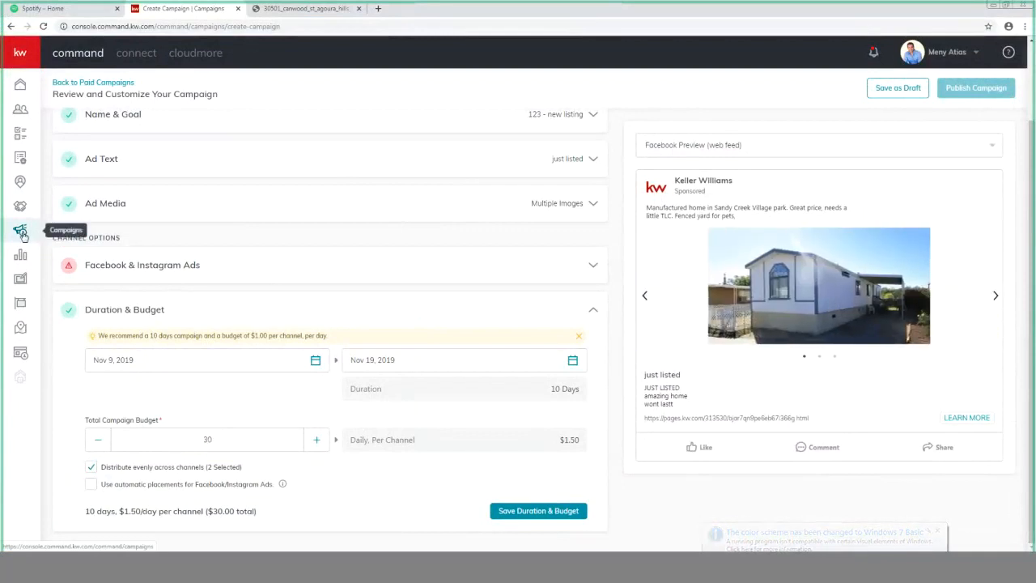
left_click(20, 231)
left_click(566, 85)
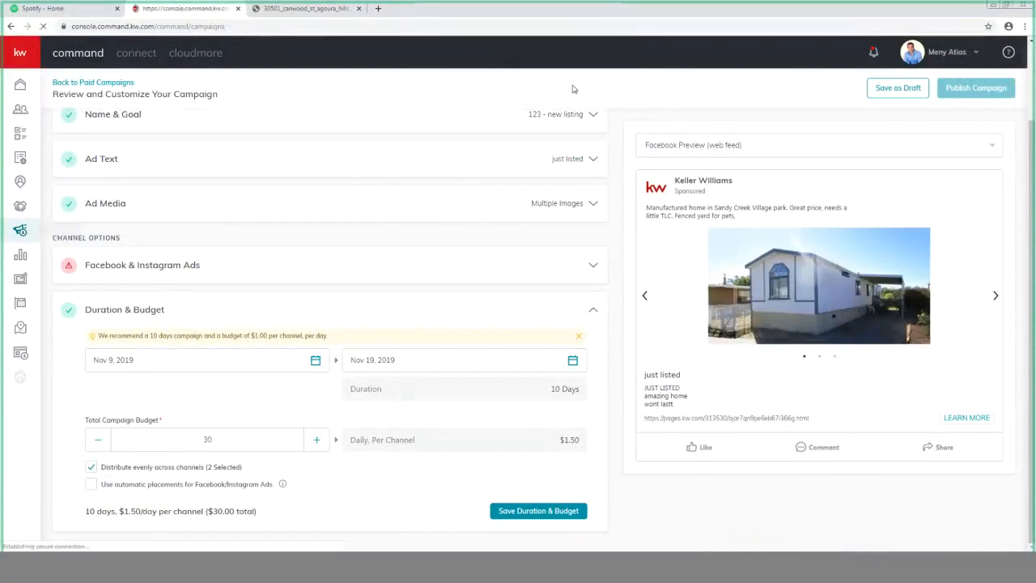